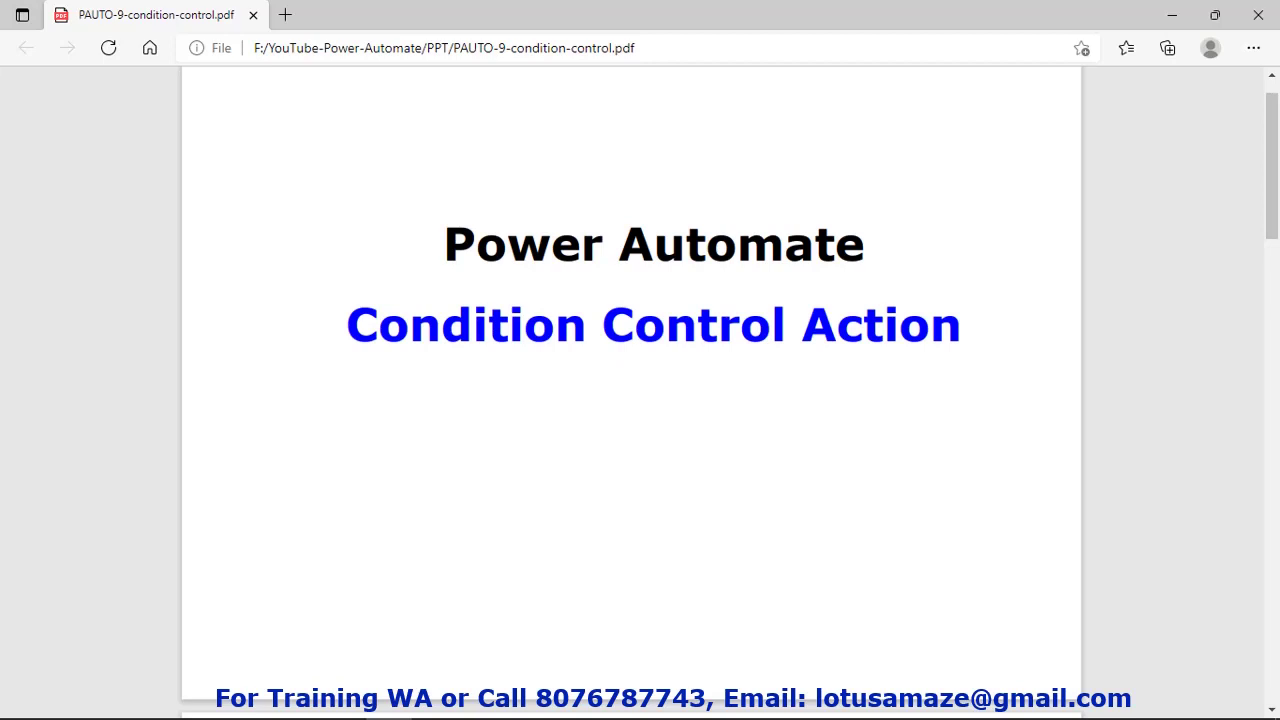
# - Read the PDF slides on the Condition control action and the If Else example that categorizes a product
pyautogui.press('pagedown')
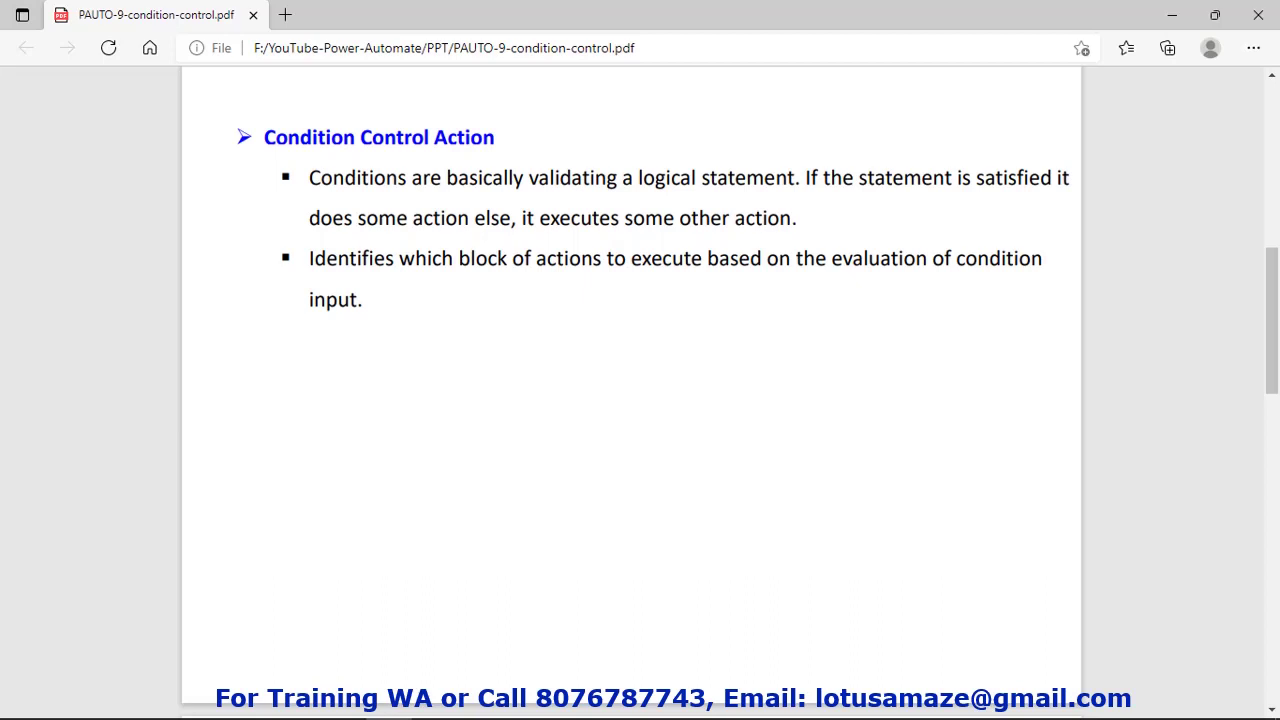
pyautogui.scroll(-5, 630, 400)
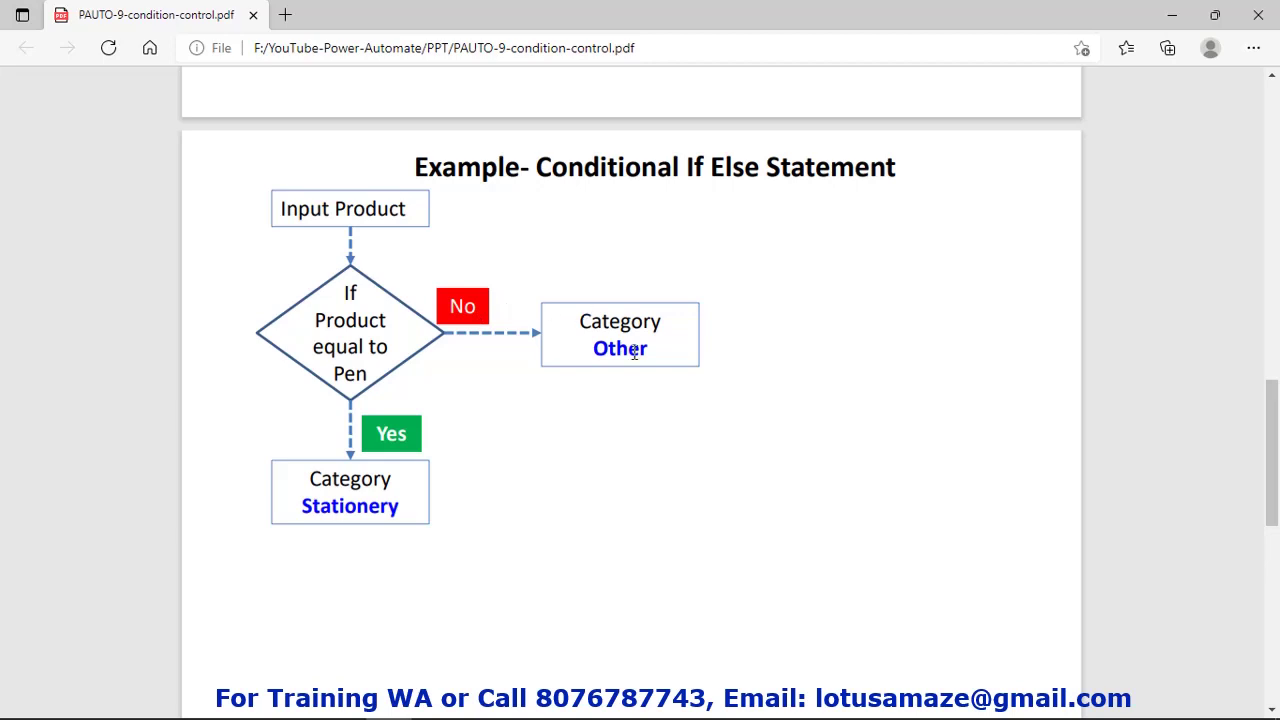
pyautogui.scroll(-5, 1233, 557)
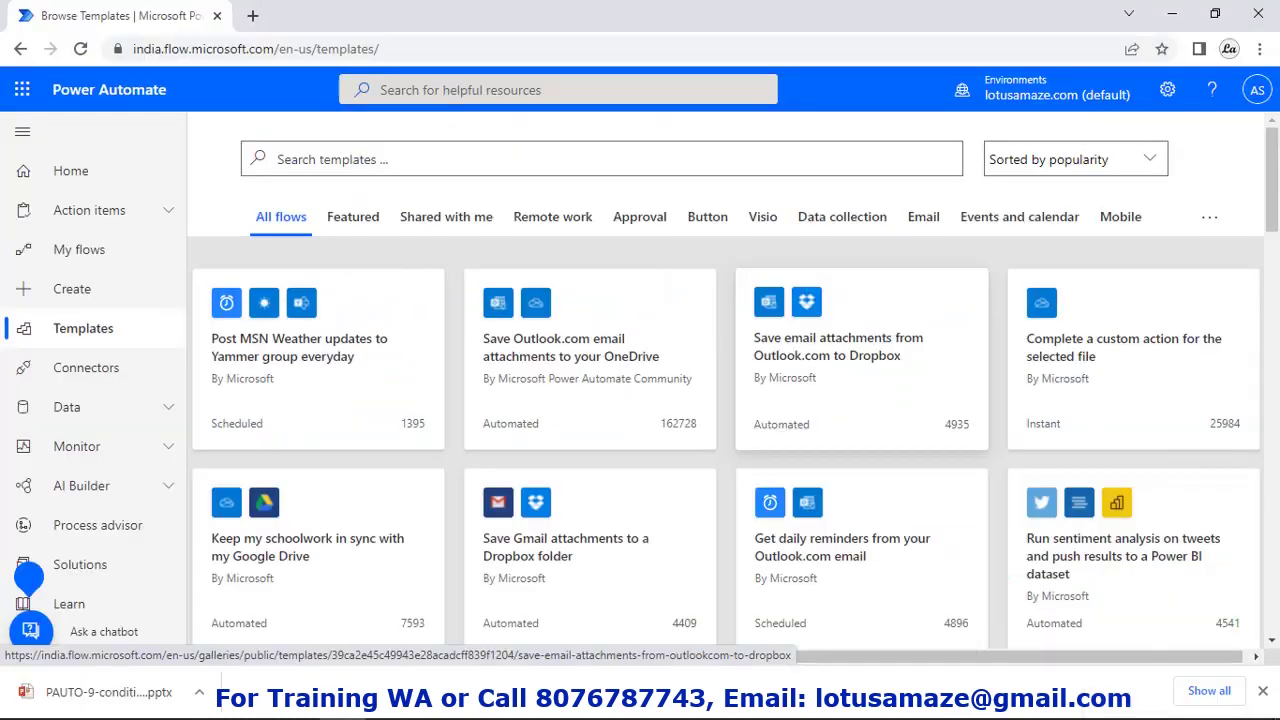
# - Switch to Power Automate and create an instant cloud flow named TestCondition that is triggered manually
pyautogui.click(77, 294)
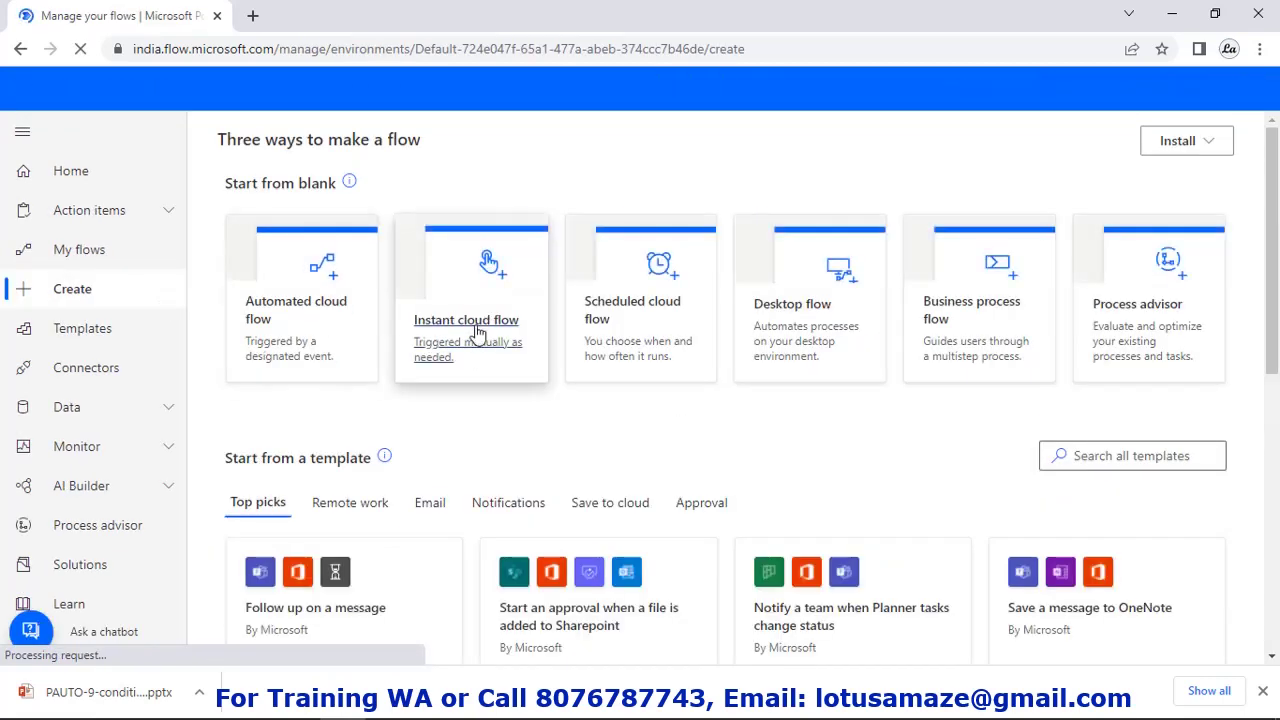
pyautogui.click(478, 332)
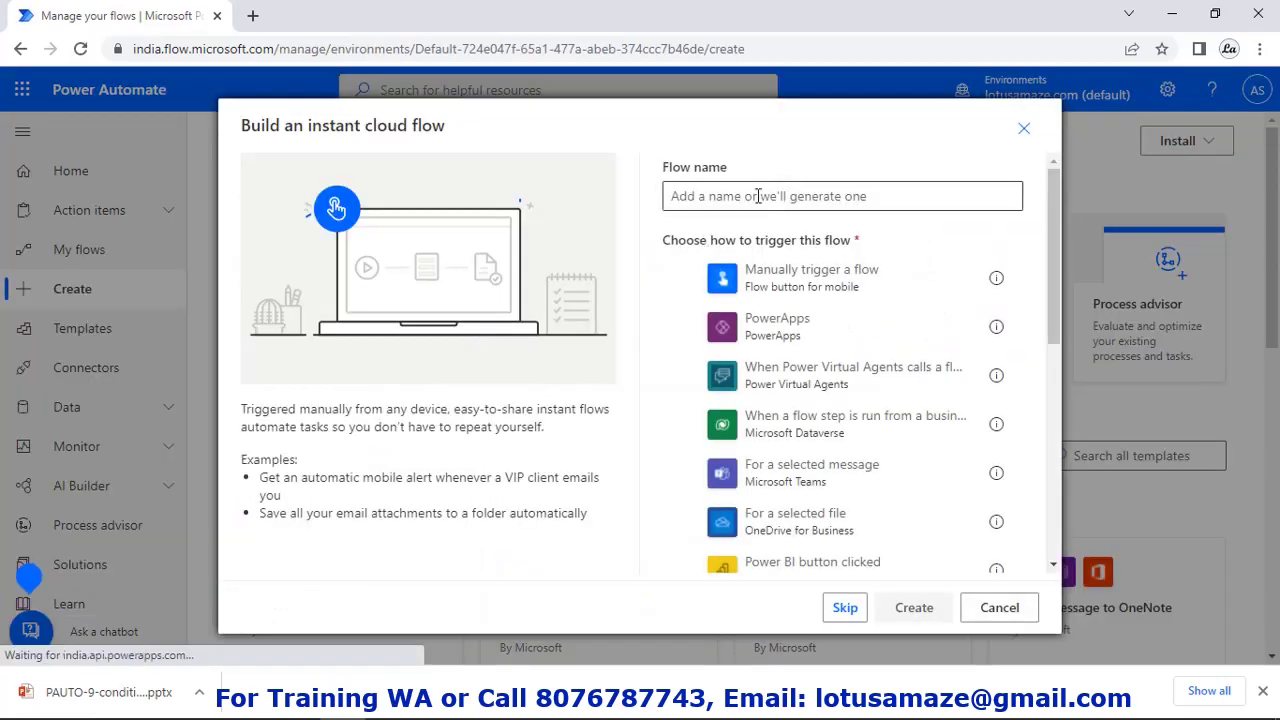
pyautogui.click(766, 200)
pyautogui.write('Te')
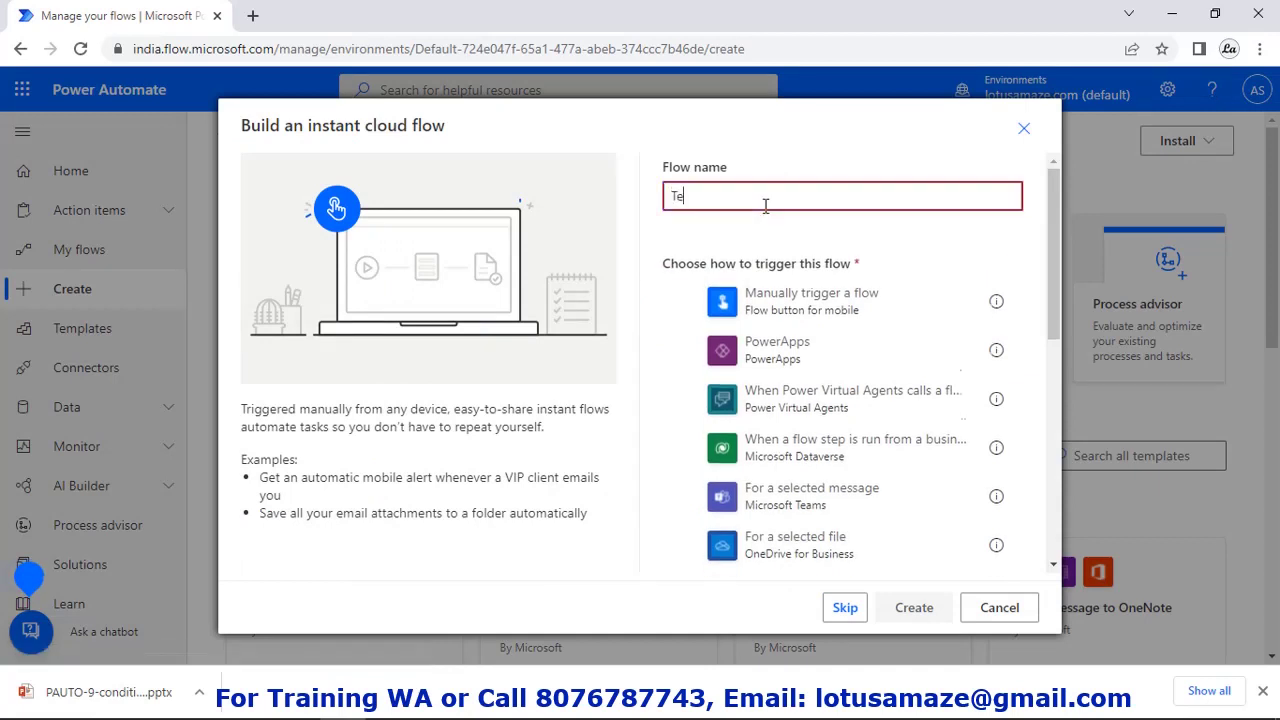
pyautogui.write('stCondition')
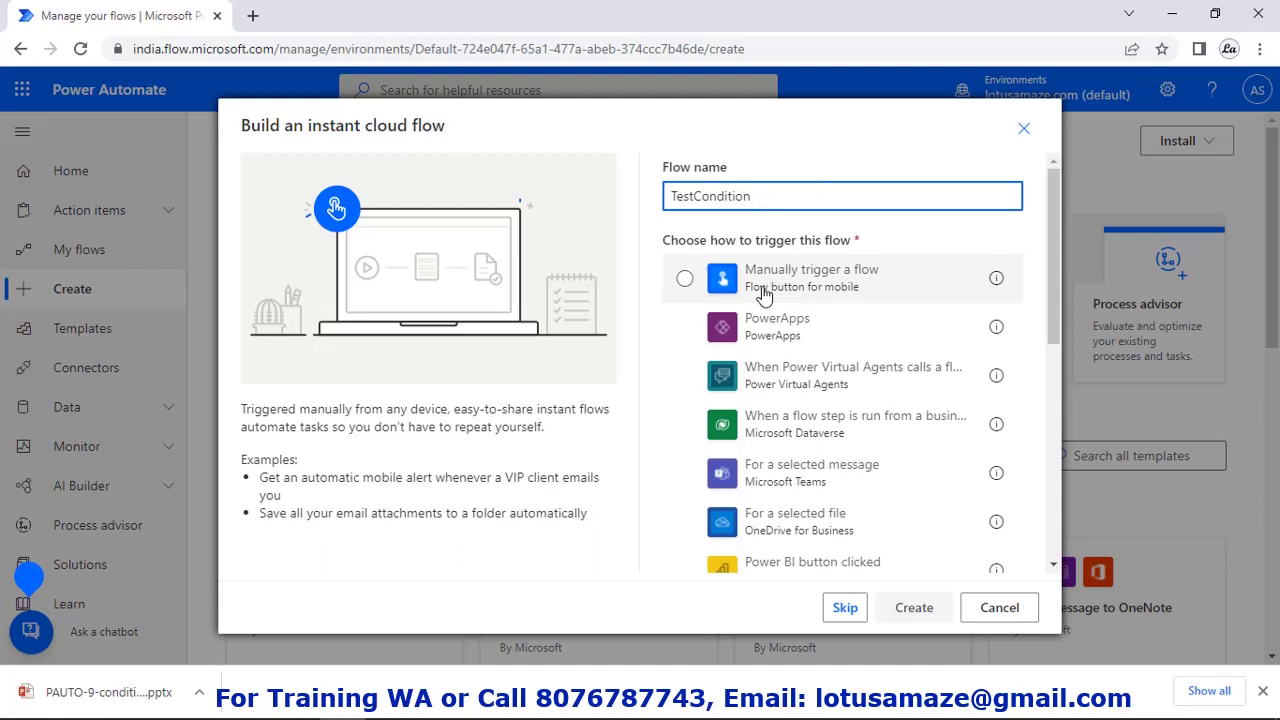
pyautogui.click(685, 278)
pyautogui.click(914, 608)
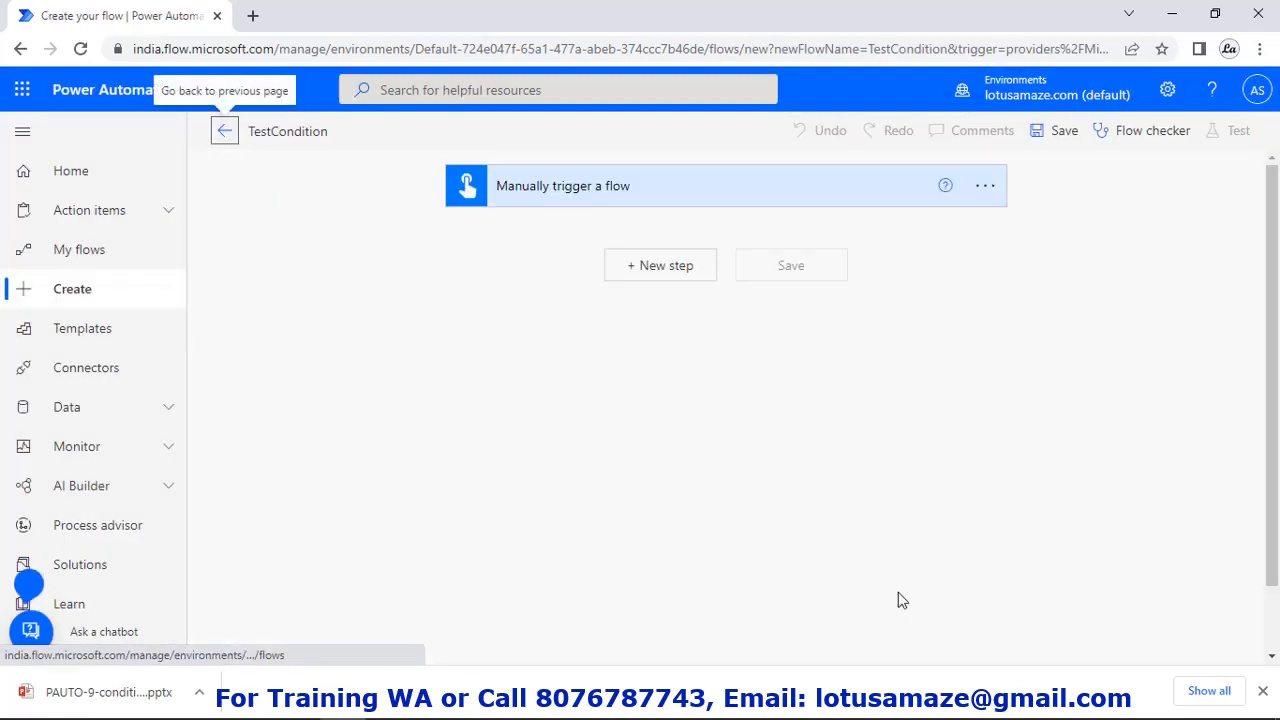
# - Add a text input named My Product to the manual trigger
pyautogui.click(583, 198)
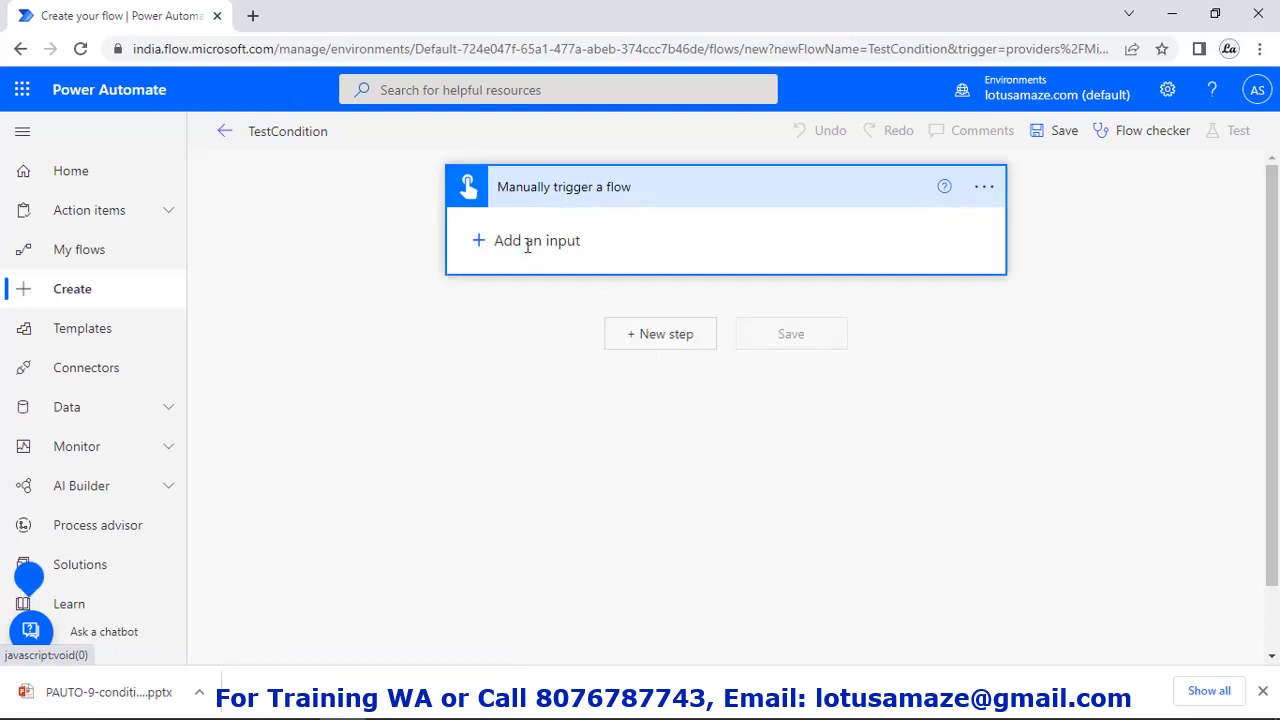
pyautogui.click(527, 242)
pyautogui.click(504, 276)
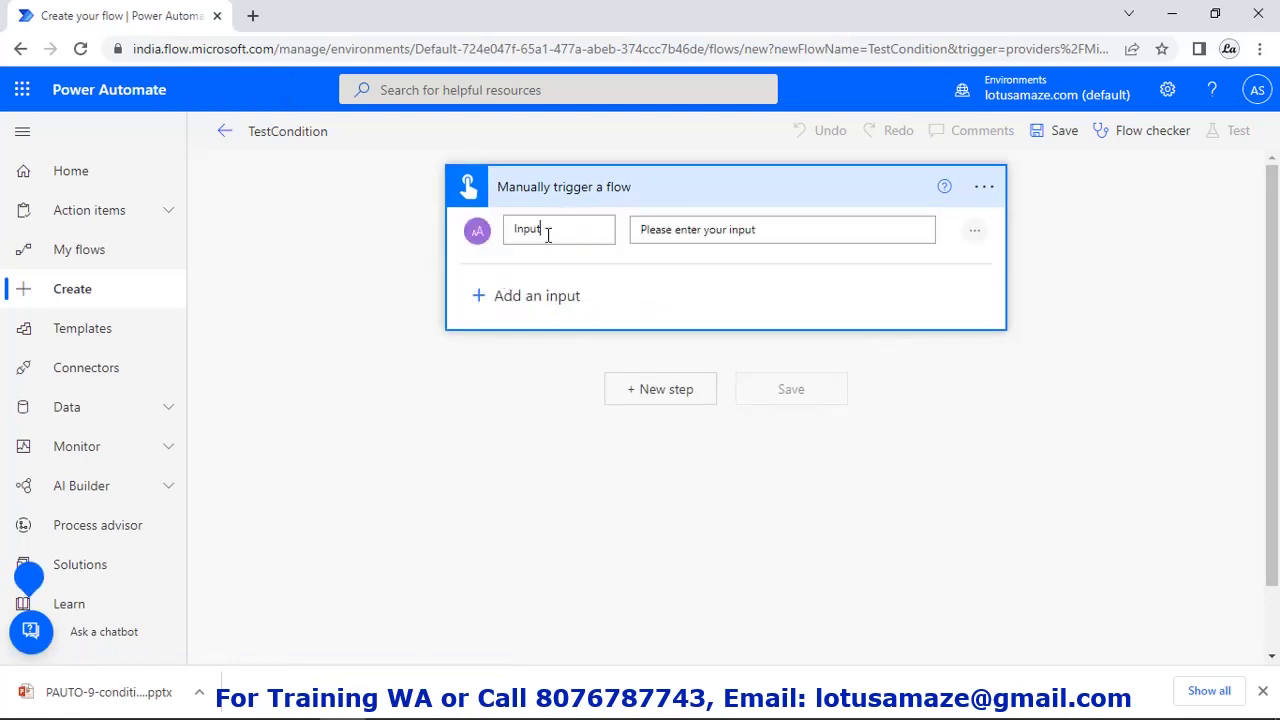
pyautogui.doubleClick(546, 232)
pyautogui.write('My Product')
# - Add a second text input named Product Price to the manual trigger
pyautogui.click(537, 296)
pyautogui.click(505, 338)
pyautogui.moveTo(559, 300); pyautogui.dragTo(497, 303)
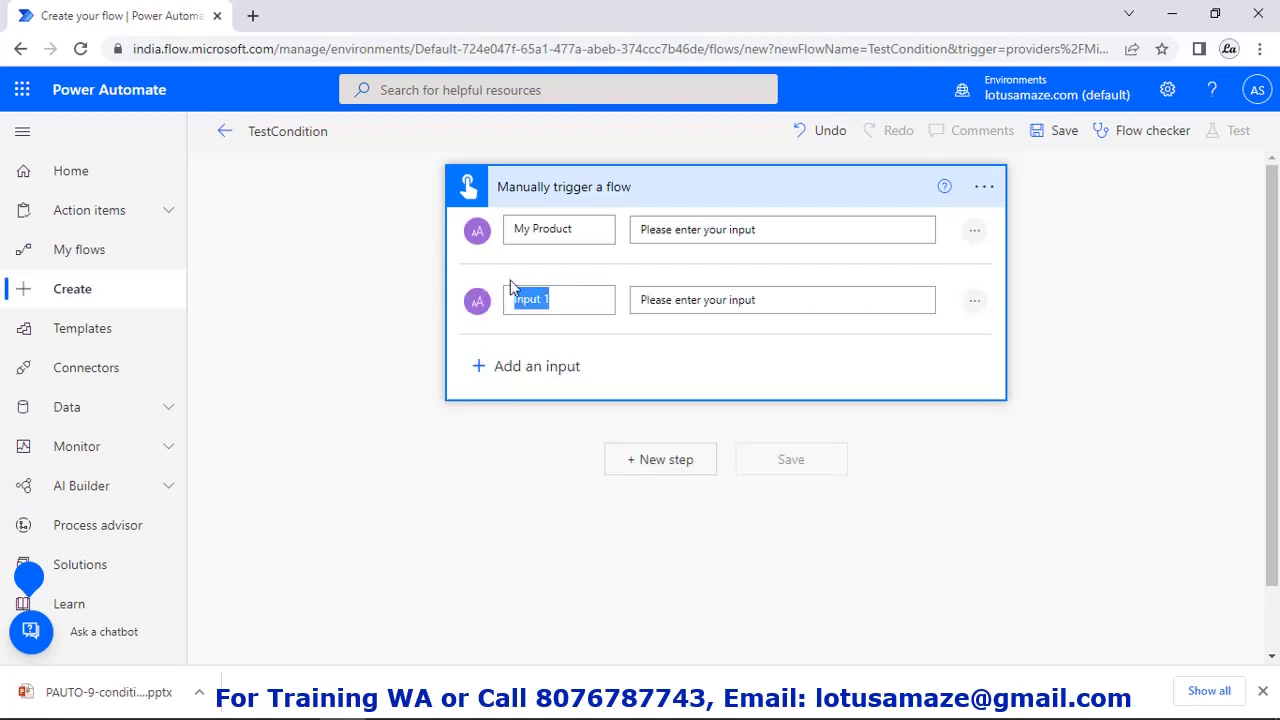
pyautogui.write('Product Price')
pyautogui.click(400, 710)
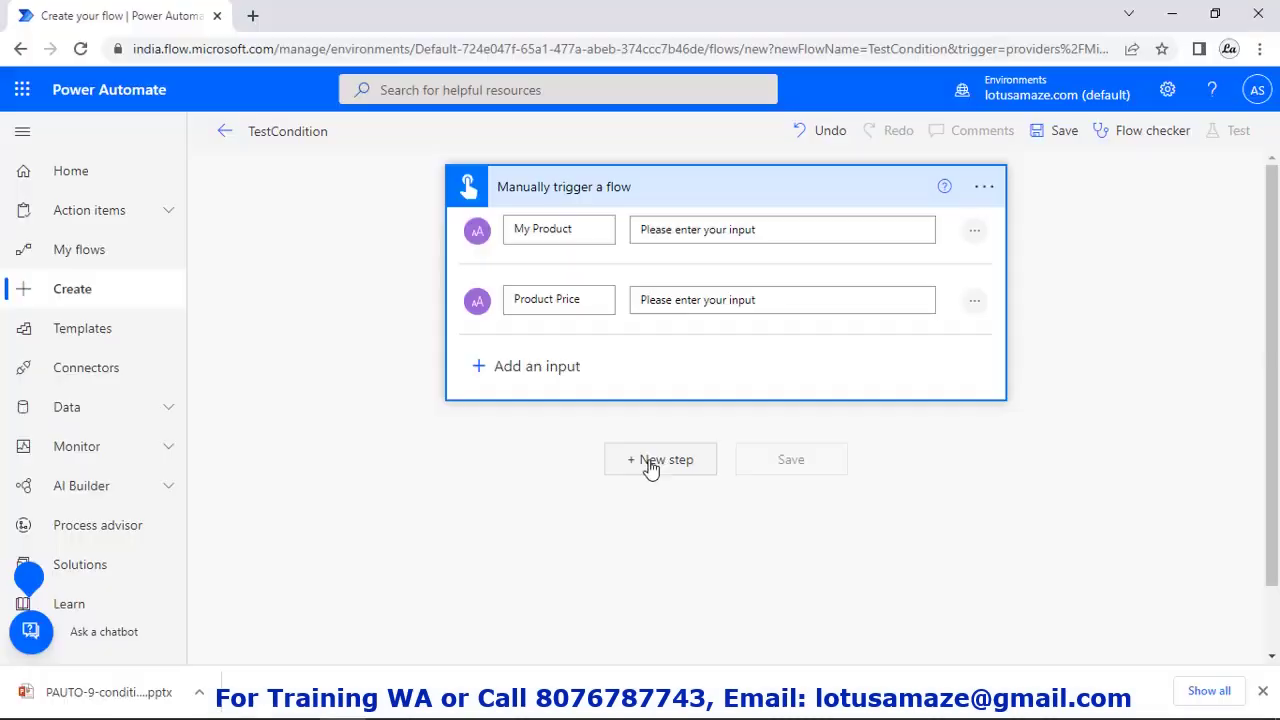
# - Add a Condition control action as a new step after the manual trigger
pyautogui.click(651, 466)
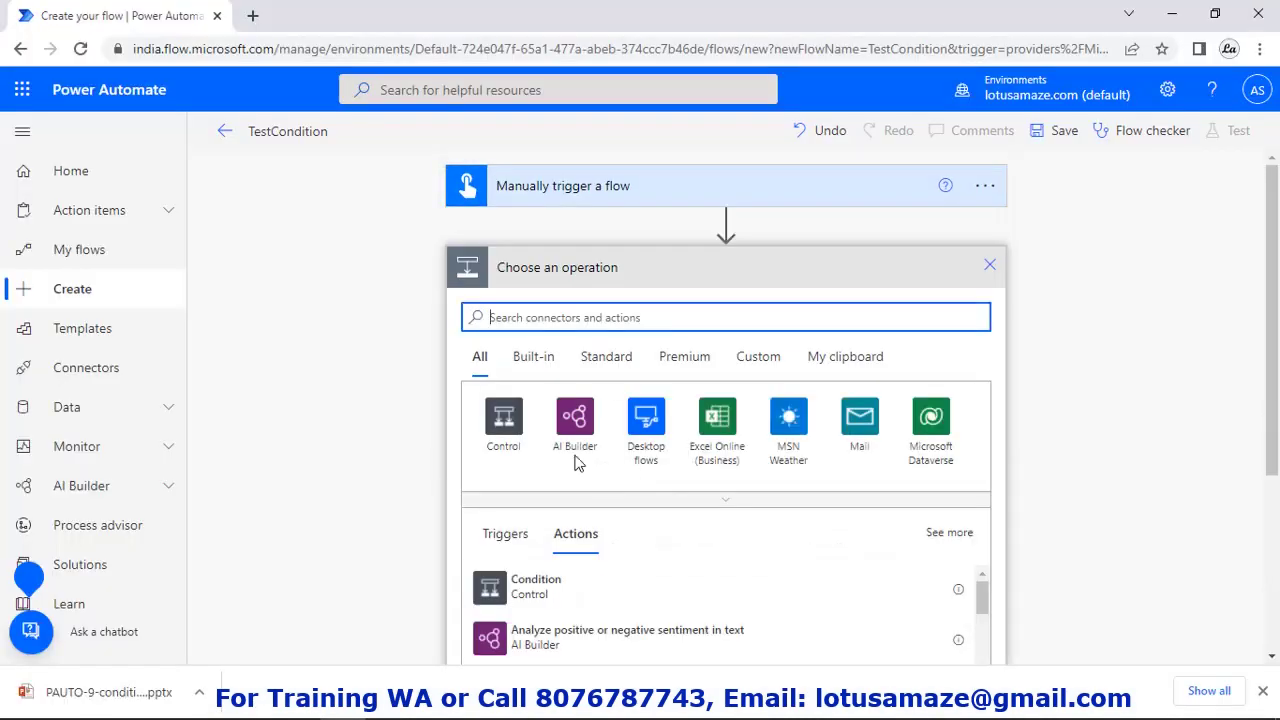
pyautogui.click(503, 416)
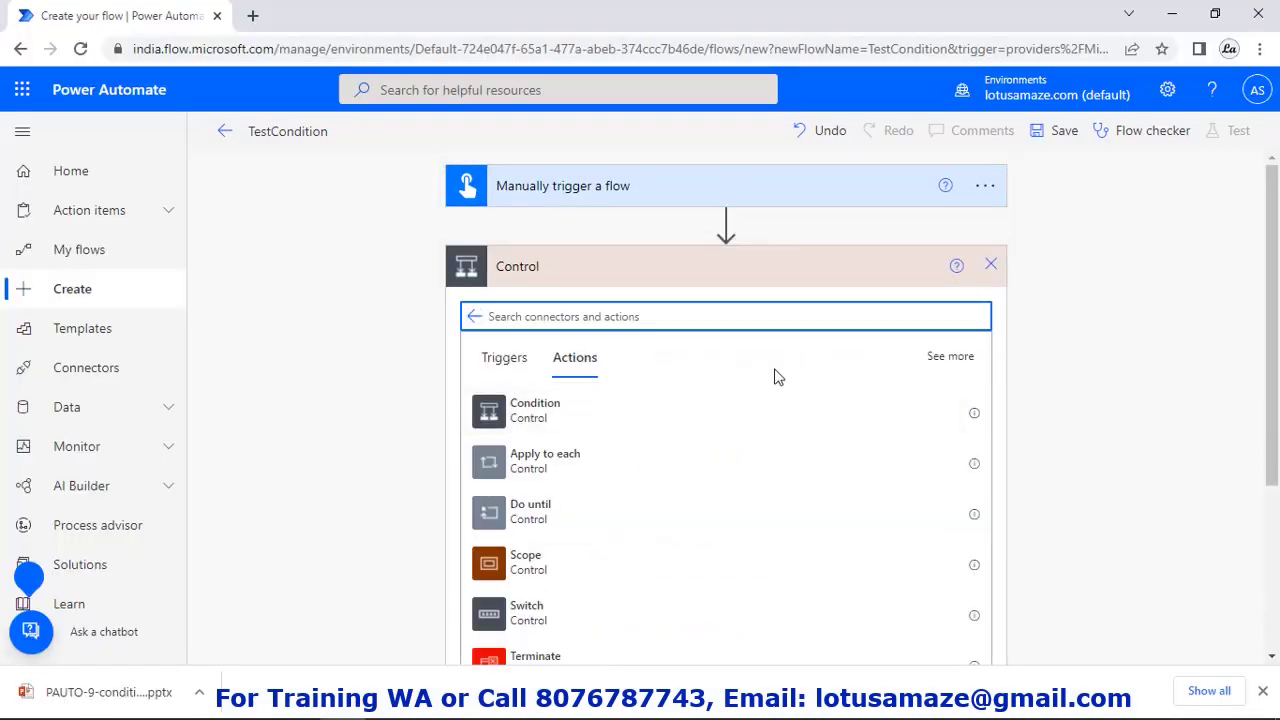
pyautogui.click(497, 415)
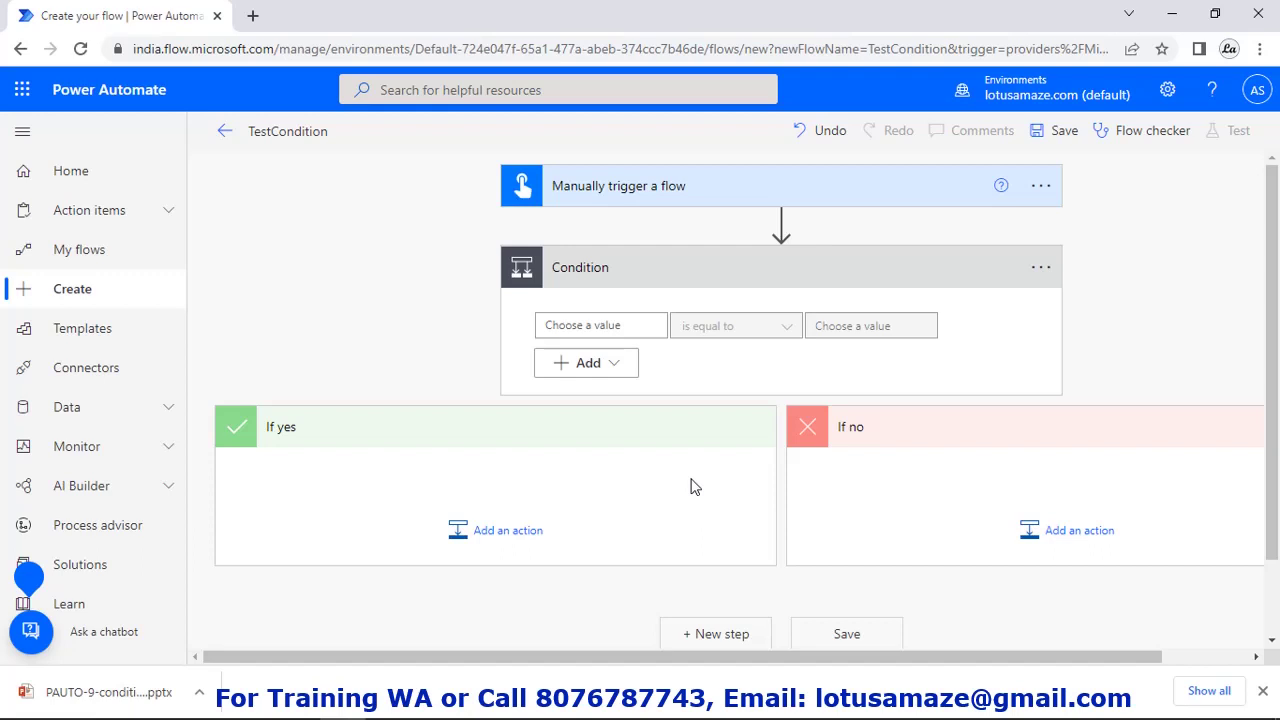
# - Set the condition to check whether the My Product dynamic value is equal to Pen
pyautogui.click(640, 323)
pyautogui.scroll(-5, 880, 569)
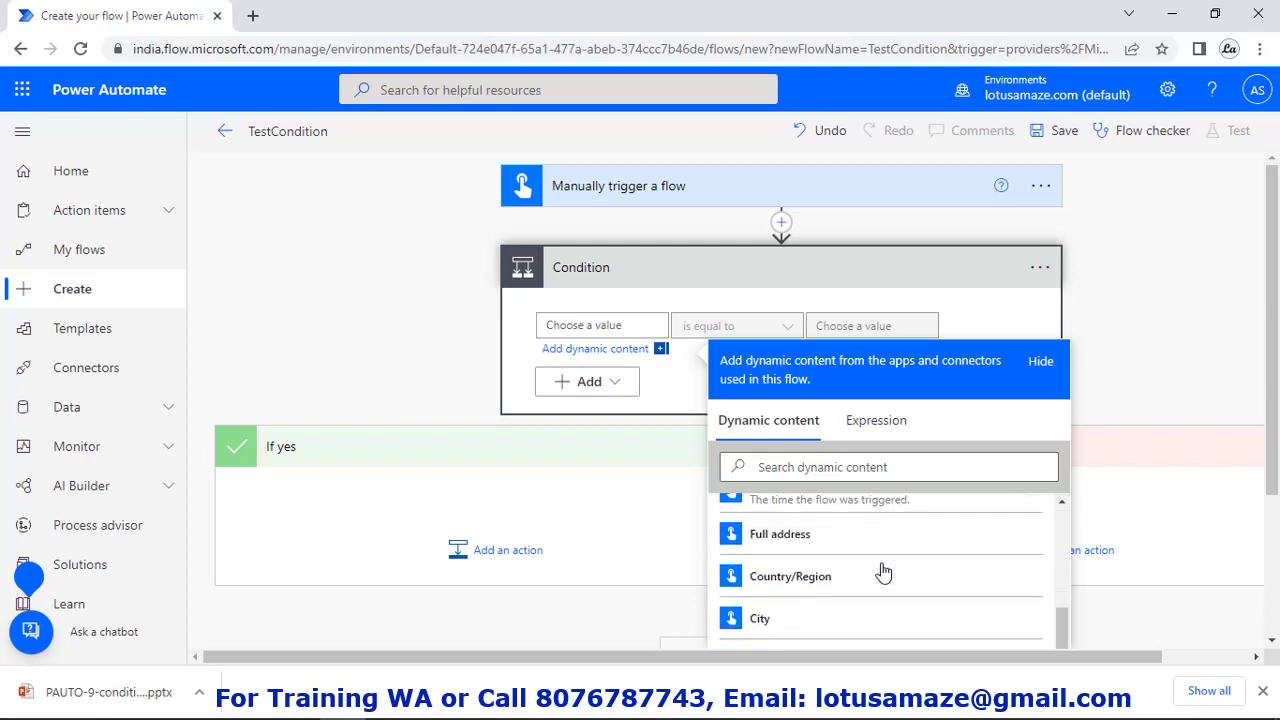
pyautogui.scroll(-5, 883, 571)
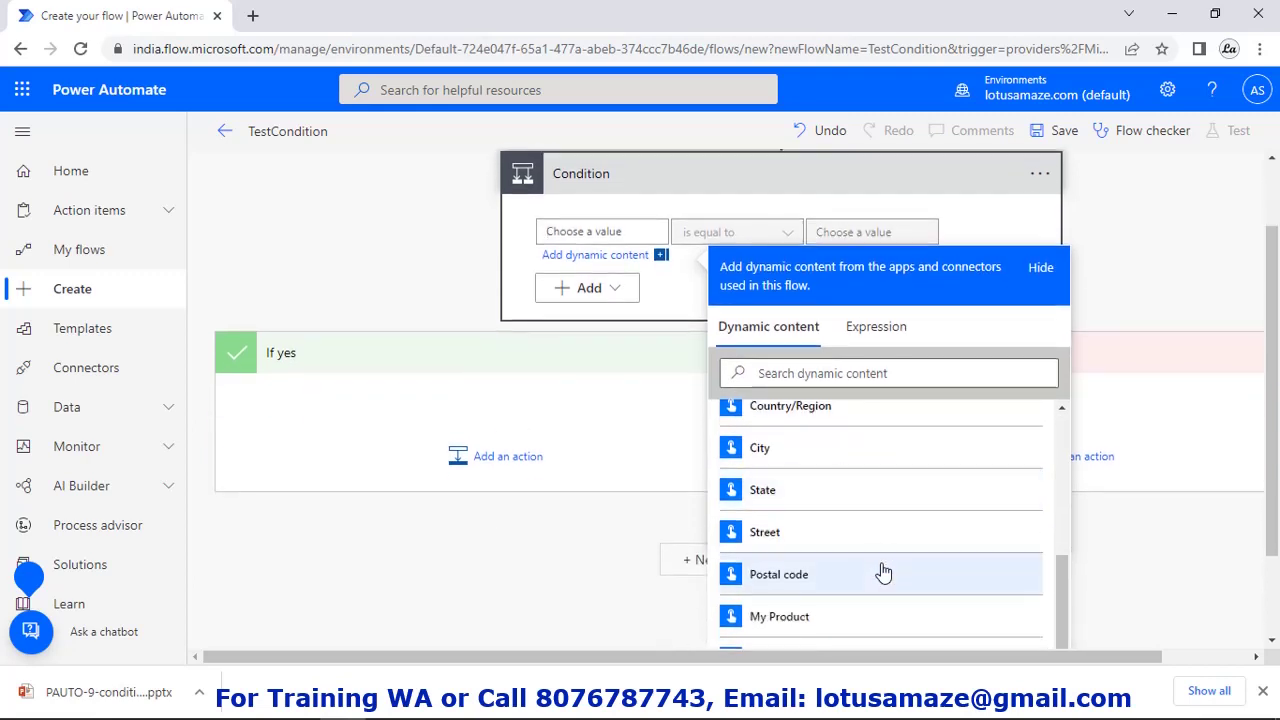
pyautogui.click(827, 621)
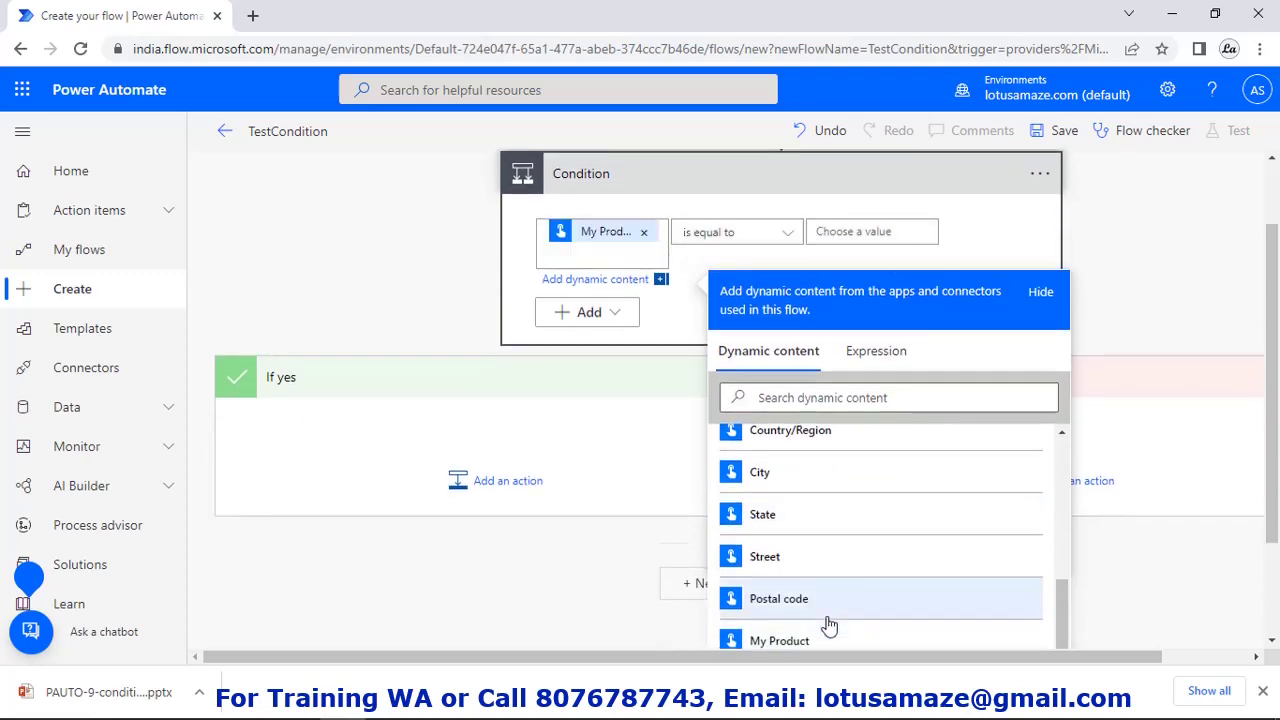
pyautogui.click(890, 233)
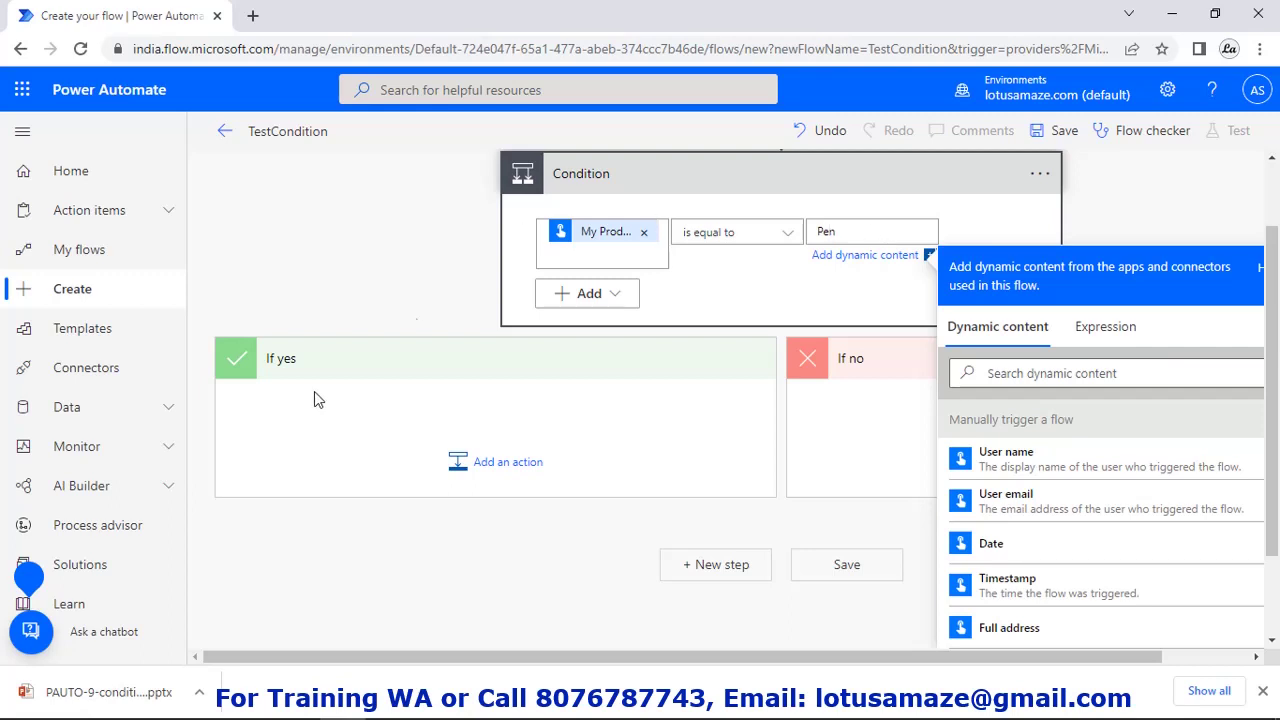
# - Add a Google Sheets Insert row action to the If yes branch
pyautogui.click(516, 472)
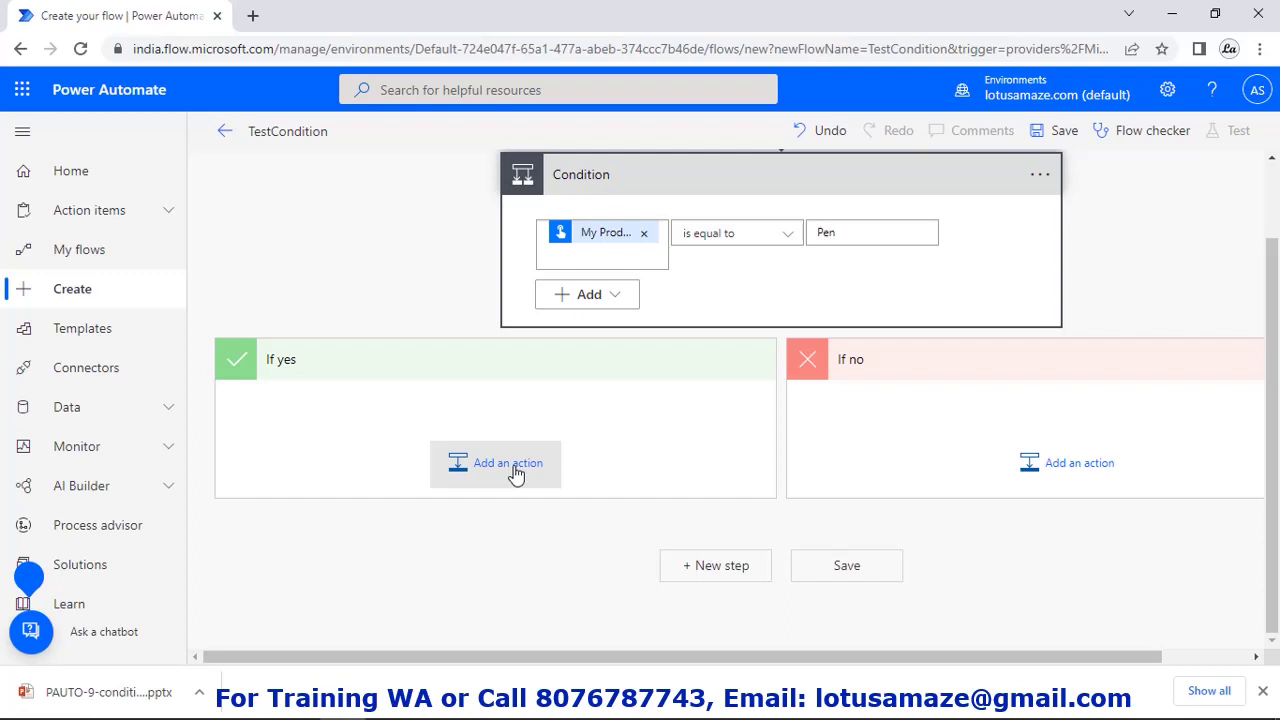
pyautogui.click(516, 472)
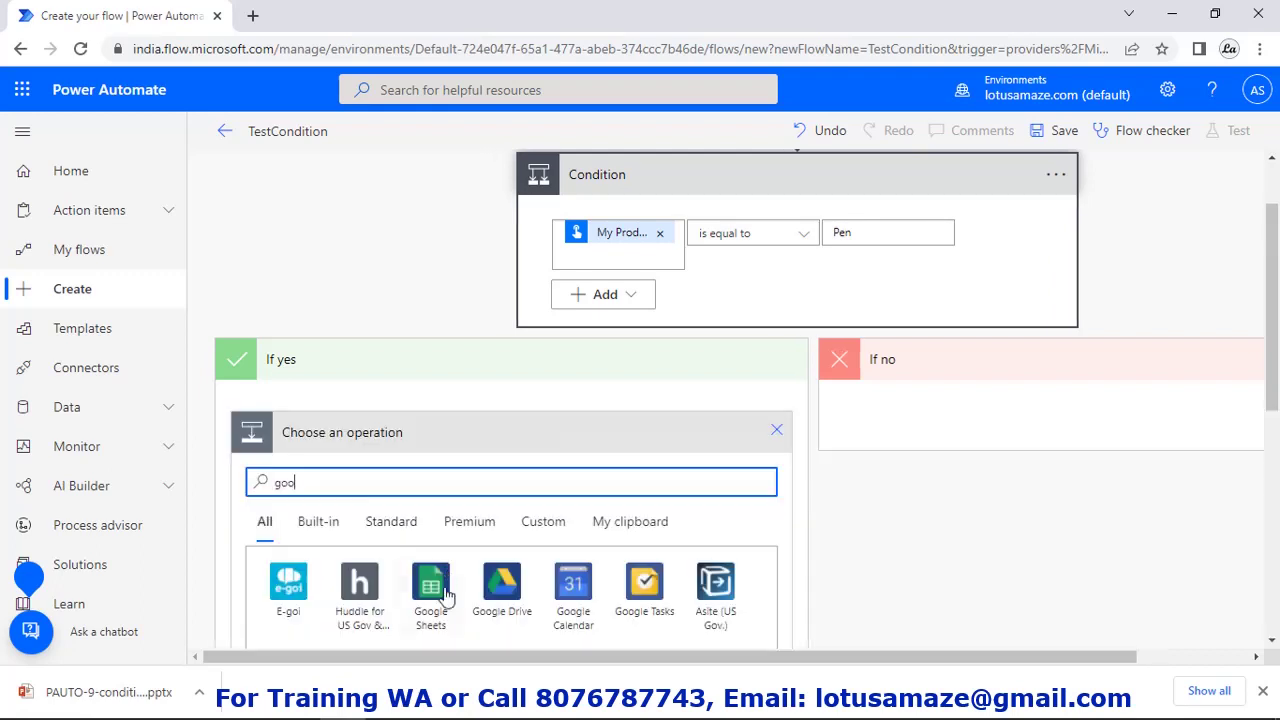
pyautogui.click(429, 600)
pyautogui.scroll(-3, 470, 595)
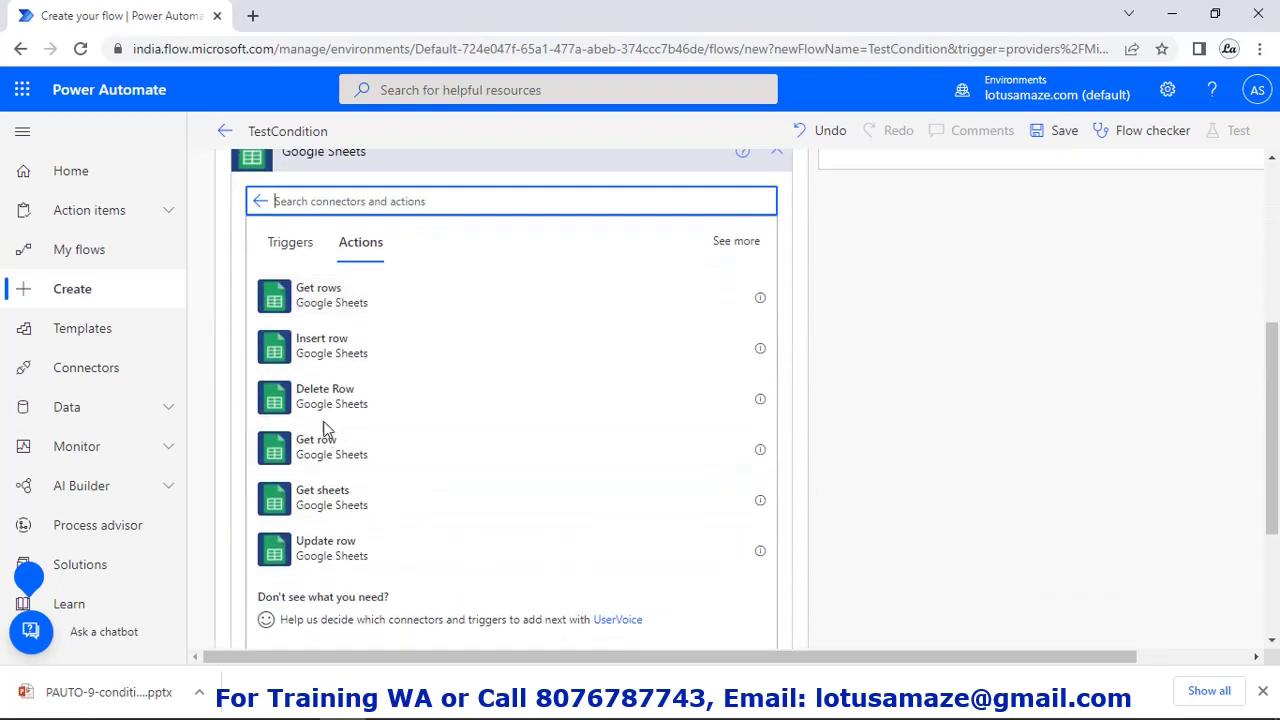
pyautogui.click(330, 348)
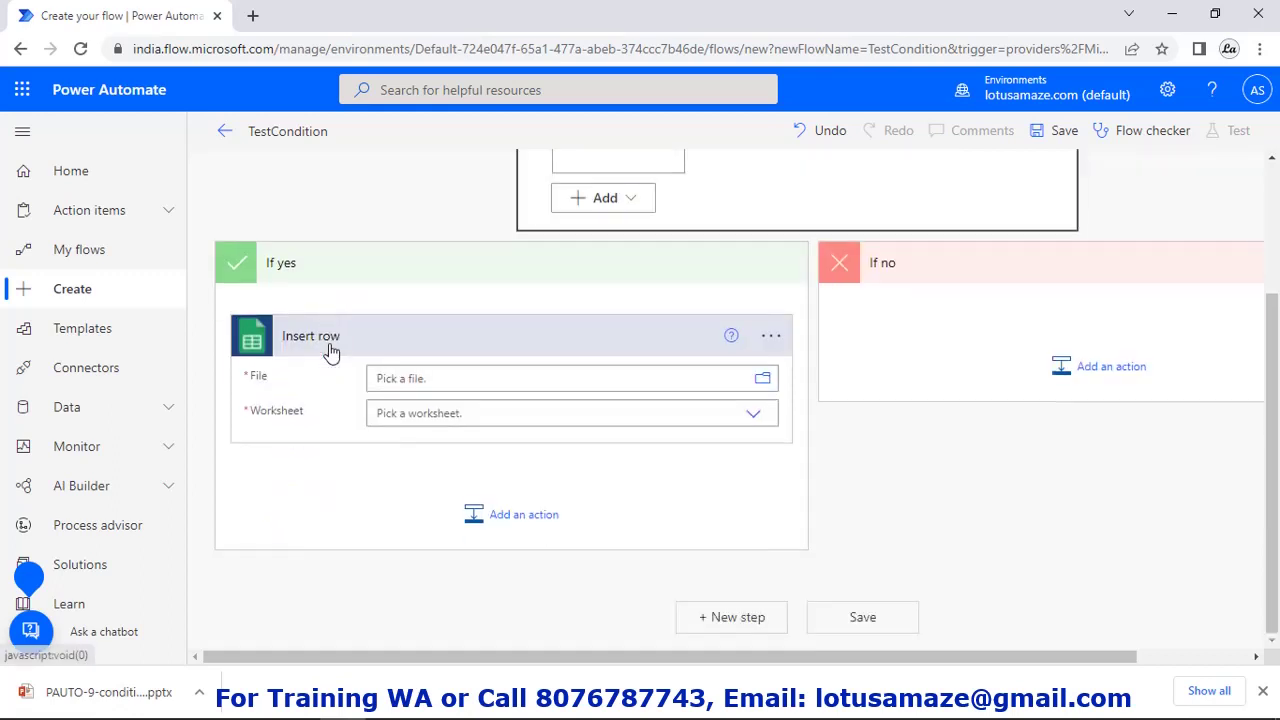
# - Point the Insert row action to the condition file in GoogleDrive and its Sheet1 worksheet
pyautogui.click(764, 381)
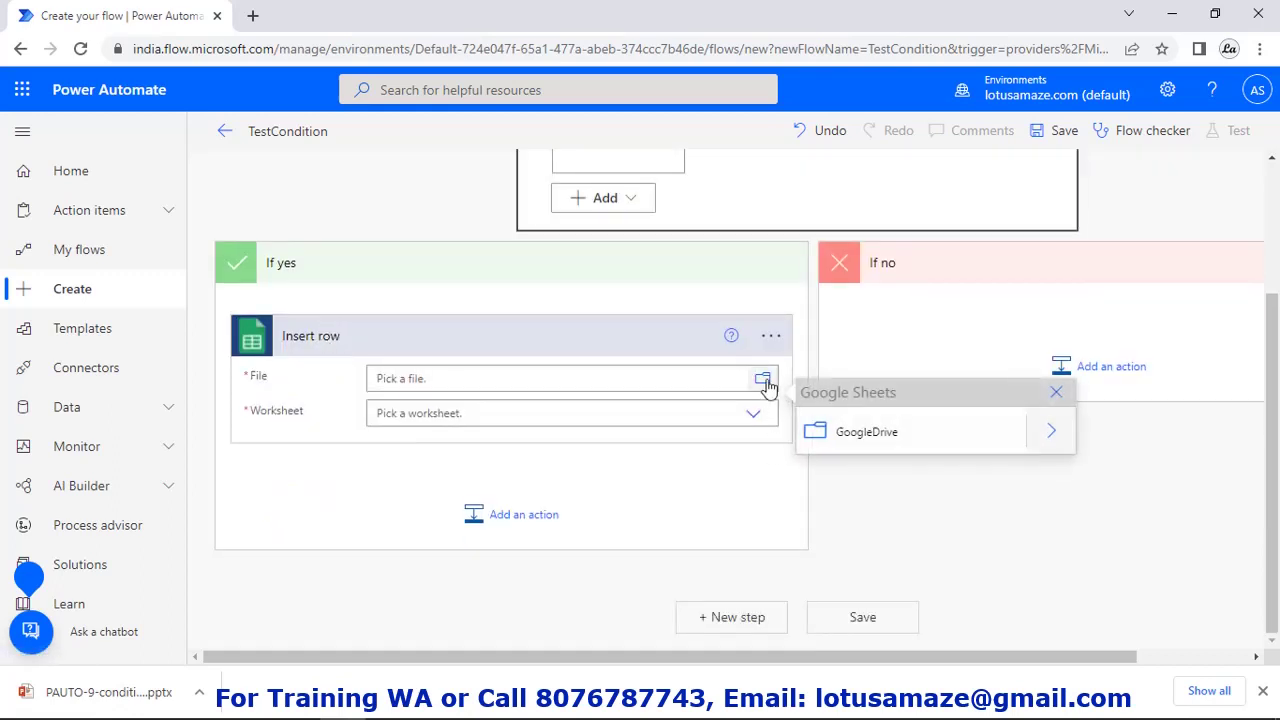
pyautogui.click(1052, 436)
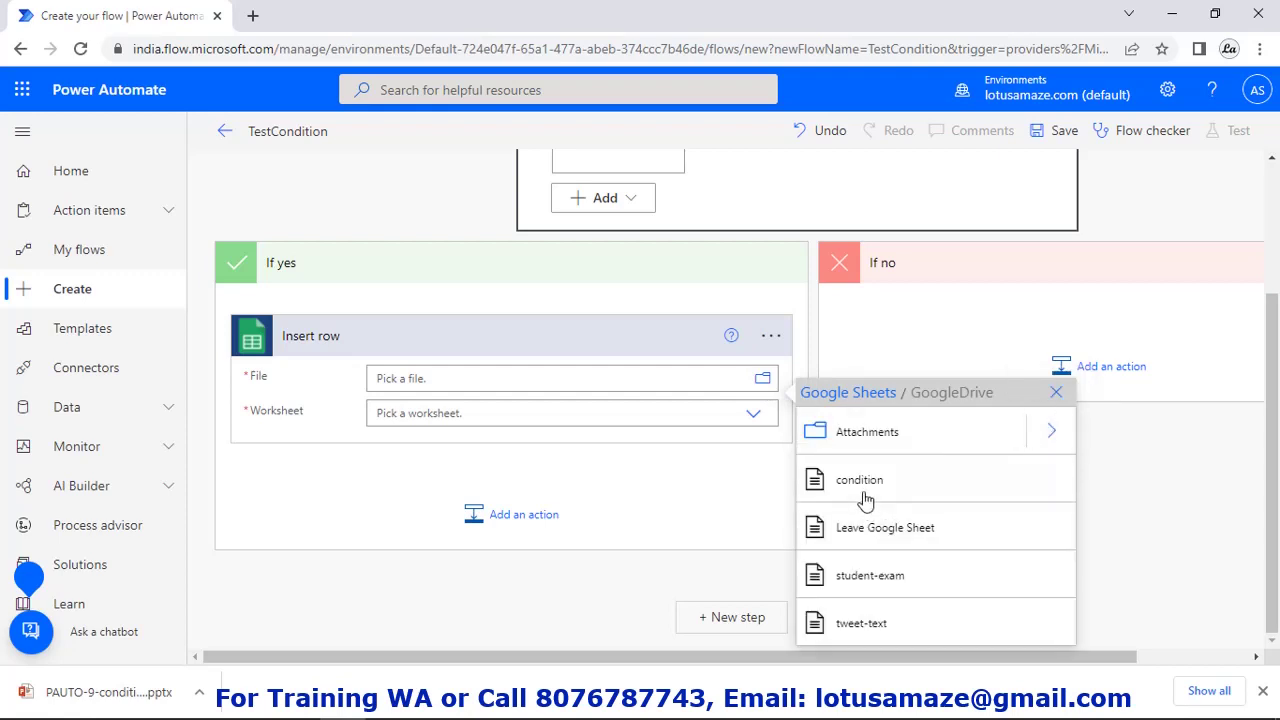
pyautogui.click(865, 495)
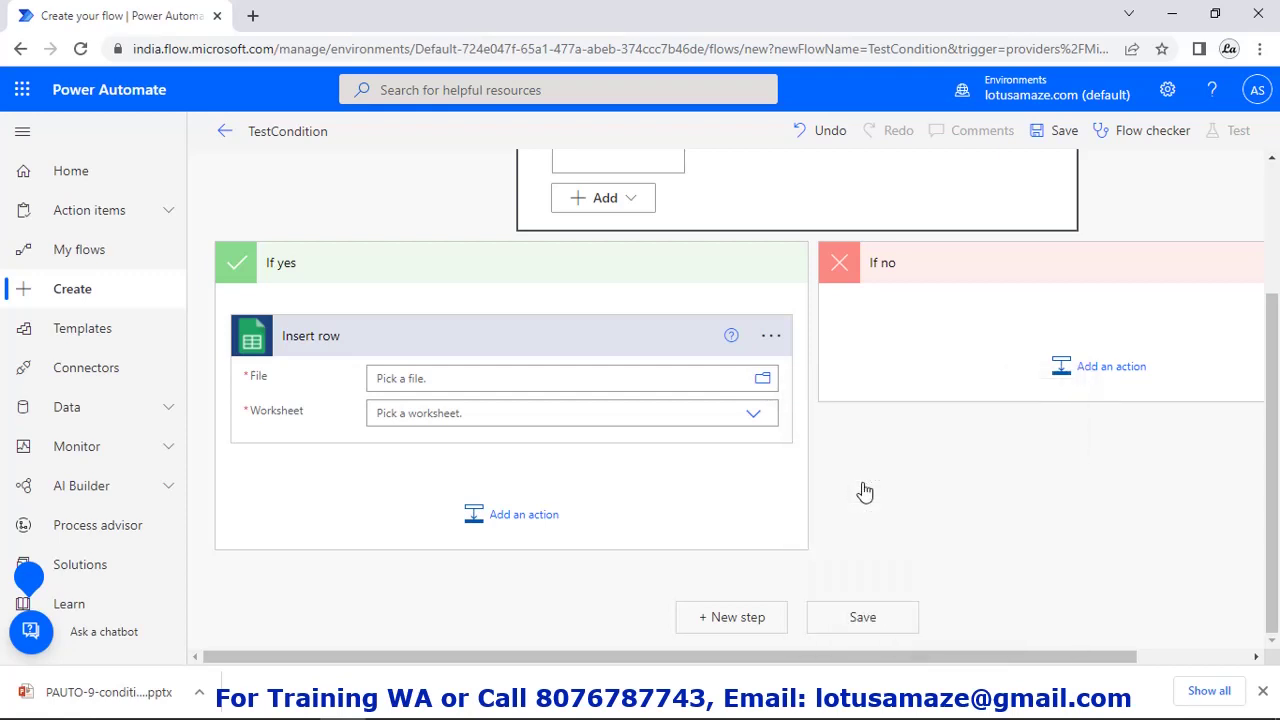
pyautogui.click(757, 434)
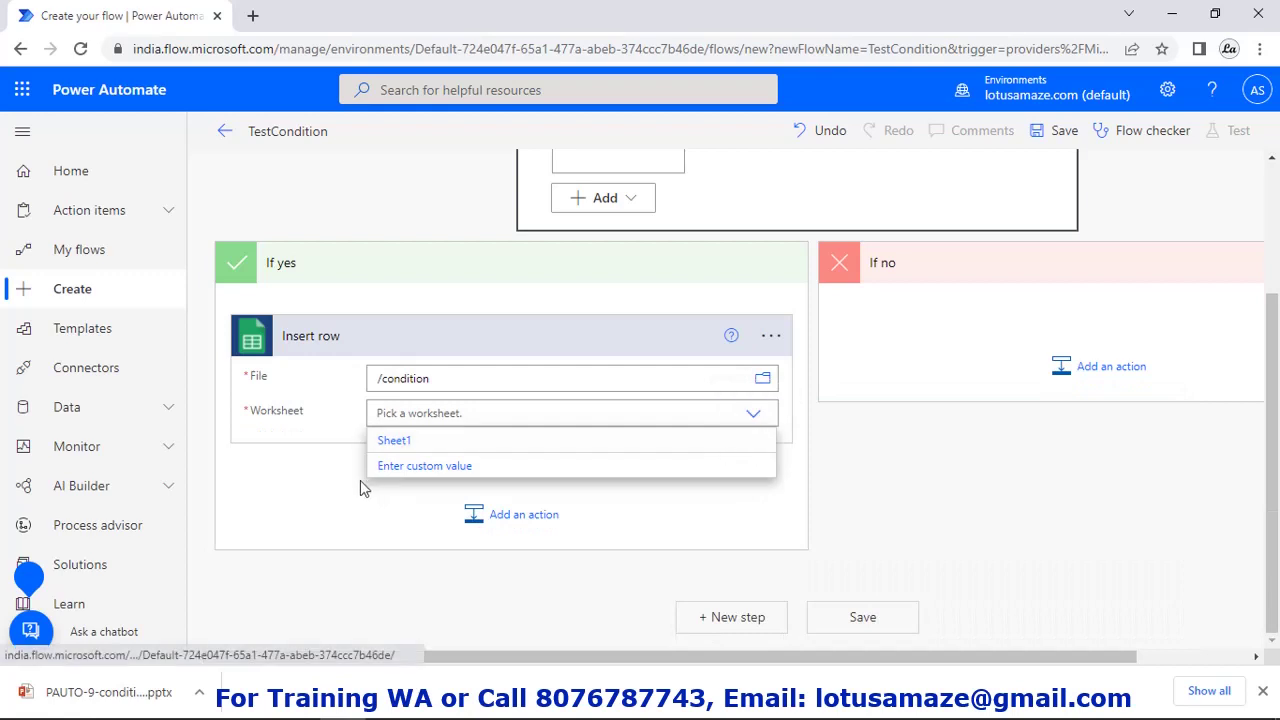
pyautogui.click(389, 443)
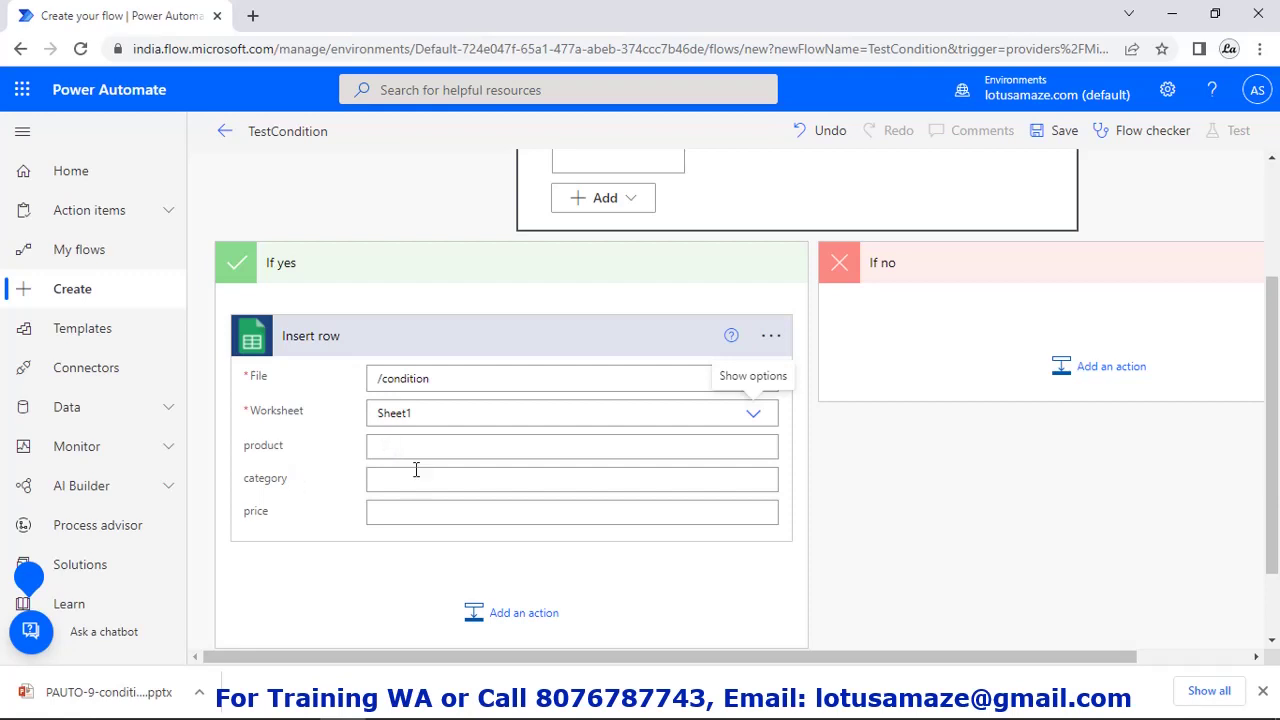
# - Fill the inserted row's product with the My Product dynamic value and its category with Stationery
pyautogui.click(426, 451)
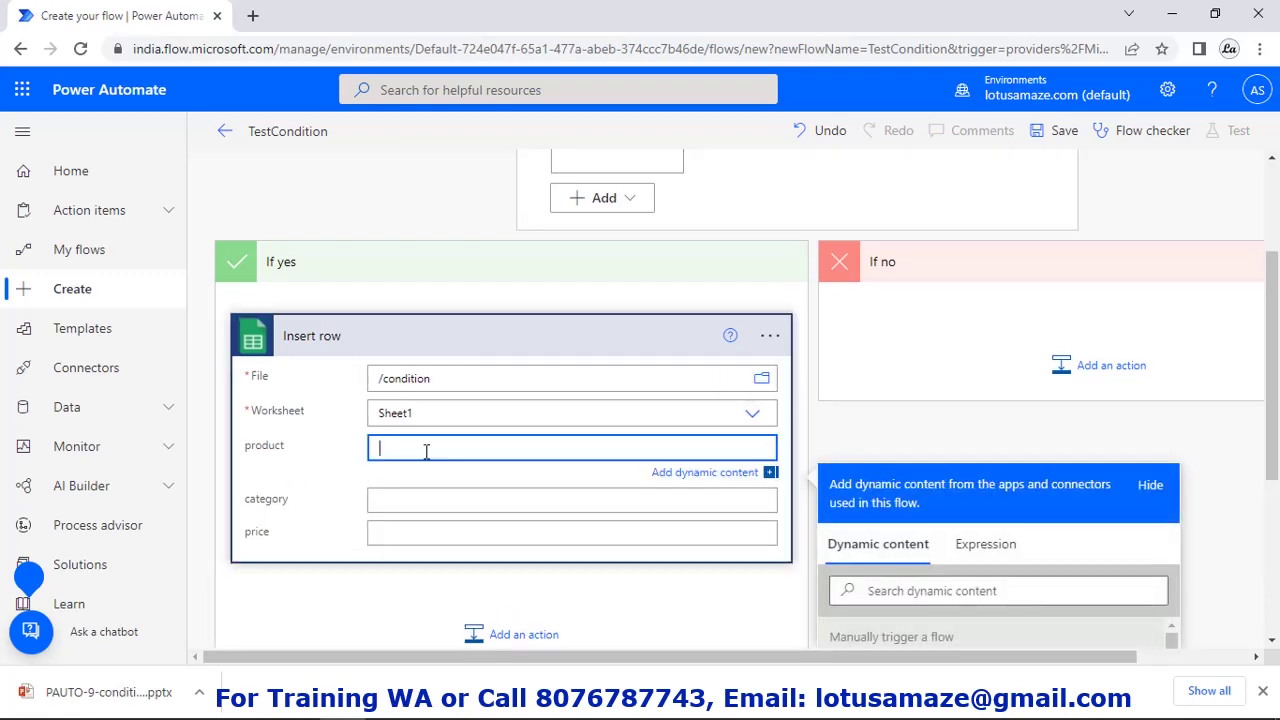
pyautogui.scroll(-4, 1214, 594)
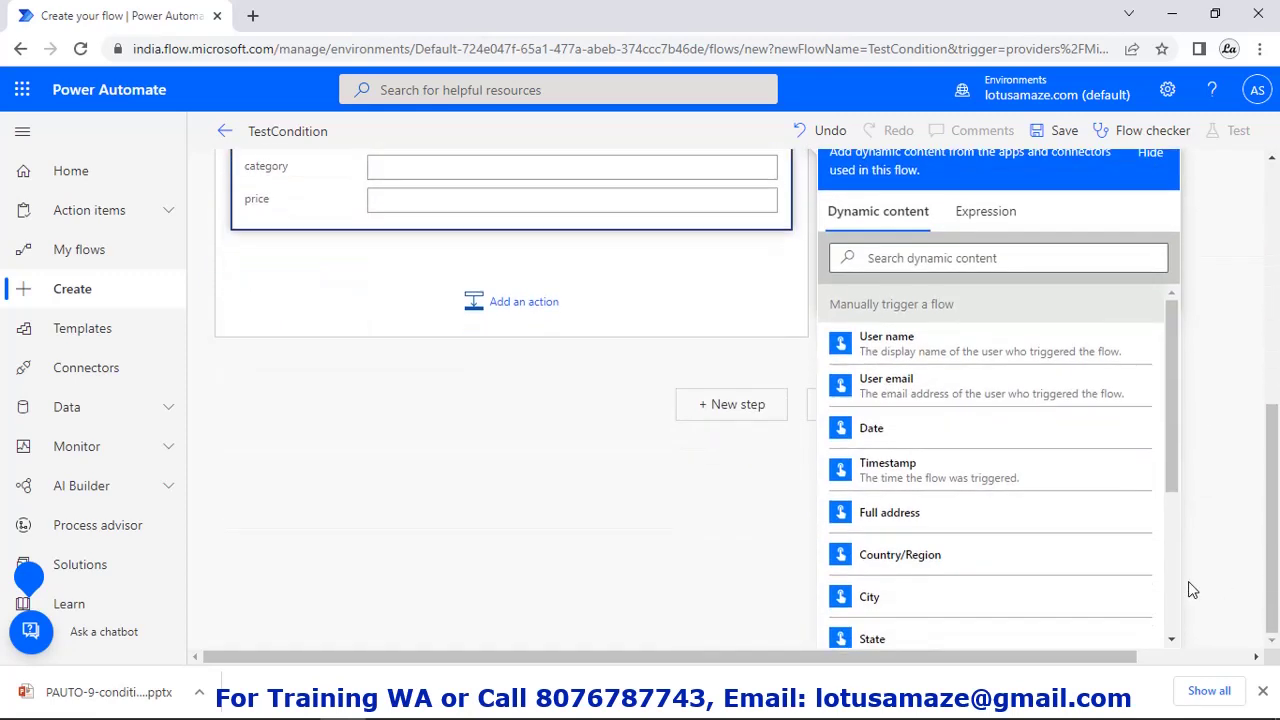
pyautogui.scroll(-3, 1005, 571)
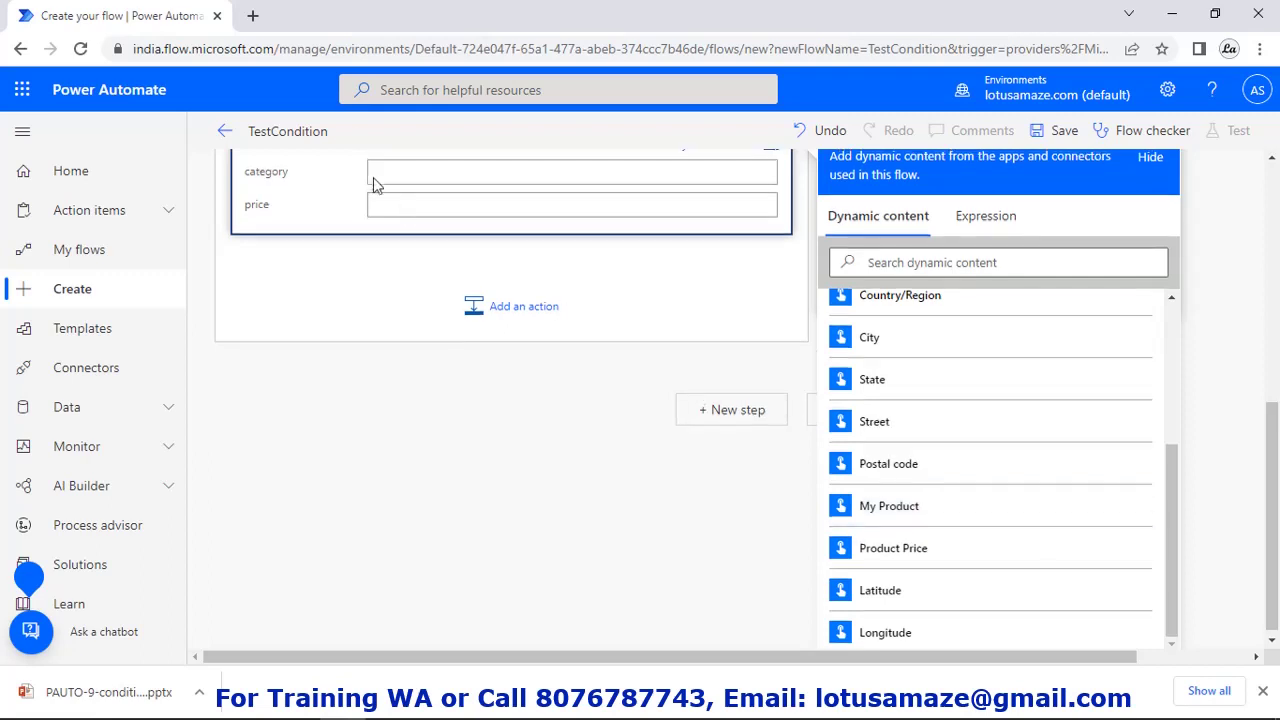
pyautogui.click(401, 169)
pyautogui.scroll(3, 629, 372)
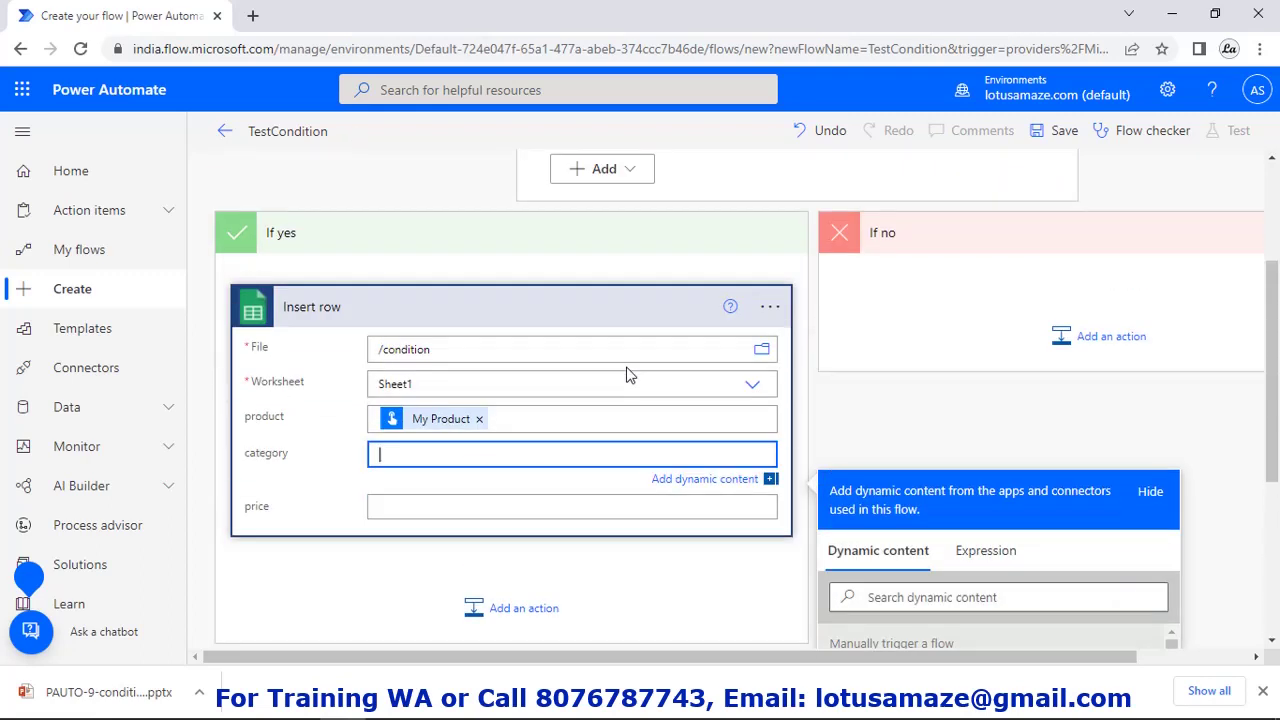
pyautogui.write('Stationery')
# - Fill the price of the If yes Insert row action with the Product Price dynamic value
pyautogui.click(486, 508)
pyautogui.scroll(-3, 1150, 545)
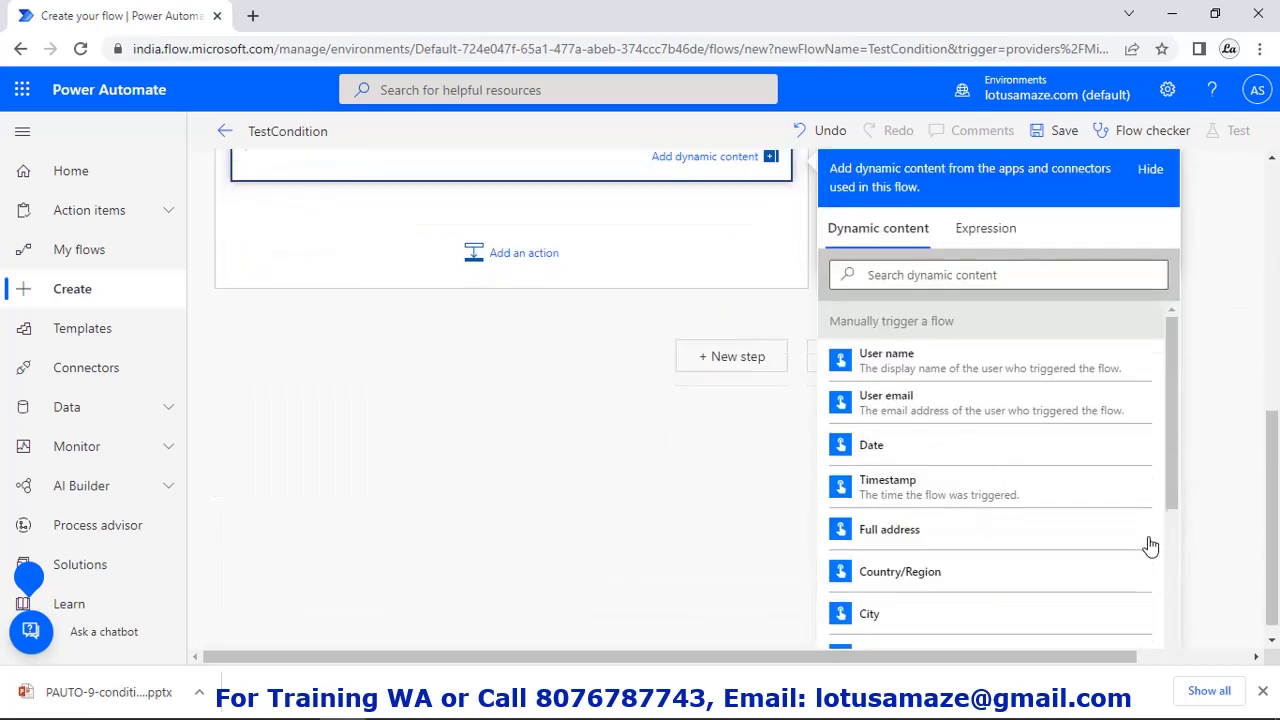
pyautogui.scroll(-2, 1150, 545)
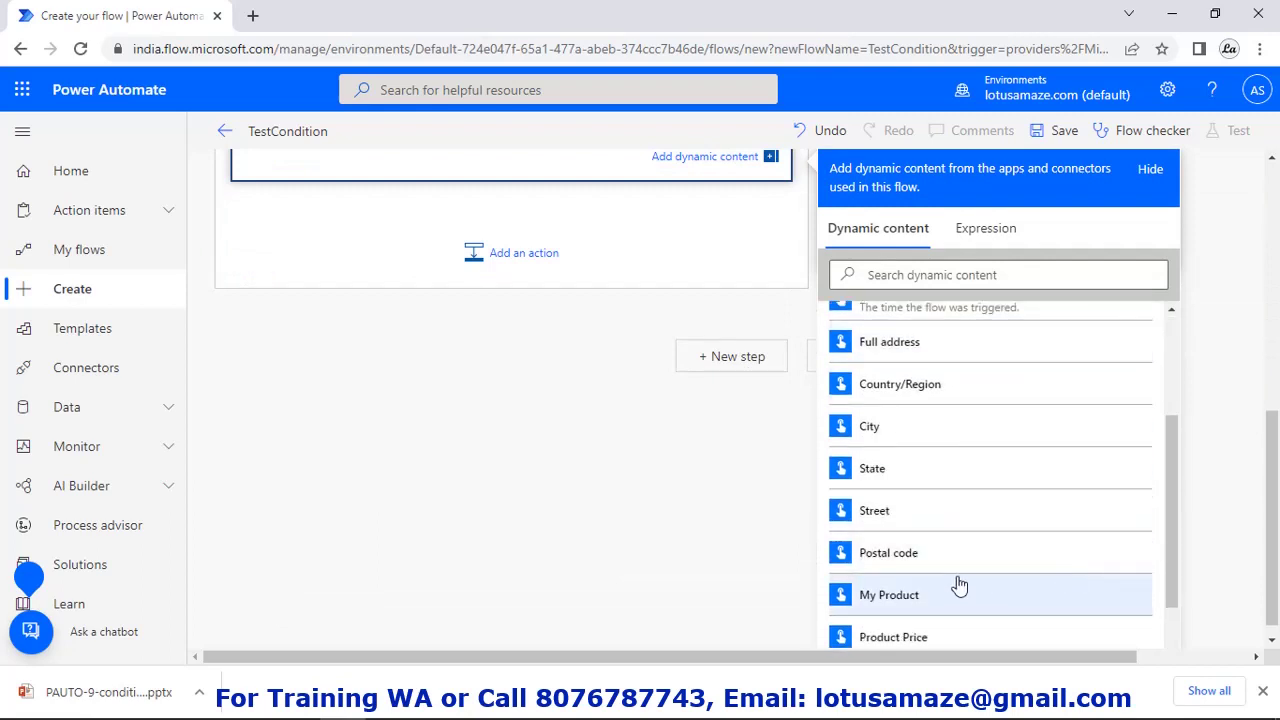
pyautogui.scroll(-1, 958, 585)
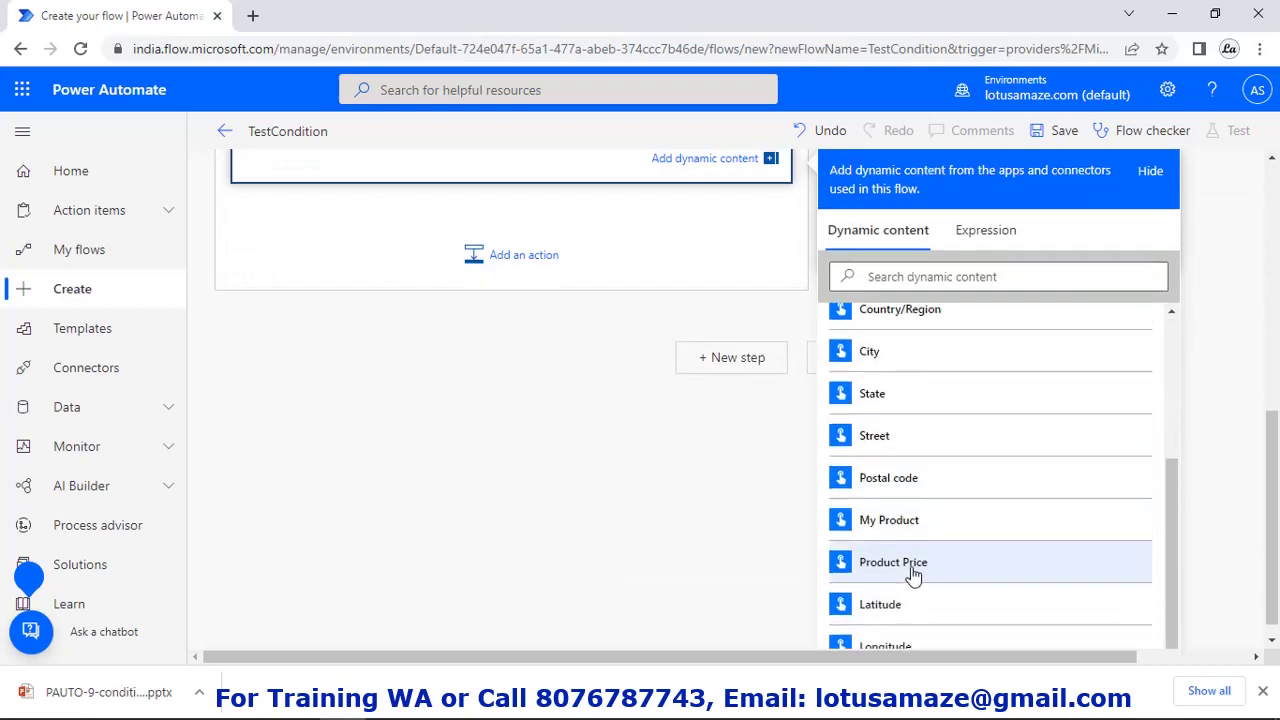
pyautogui.click(912, 562)
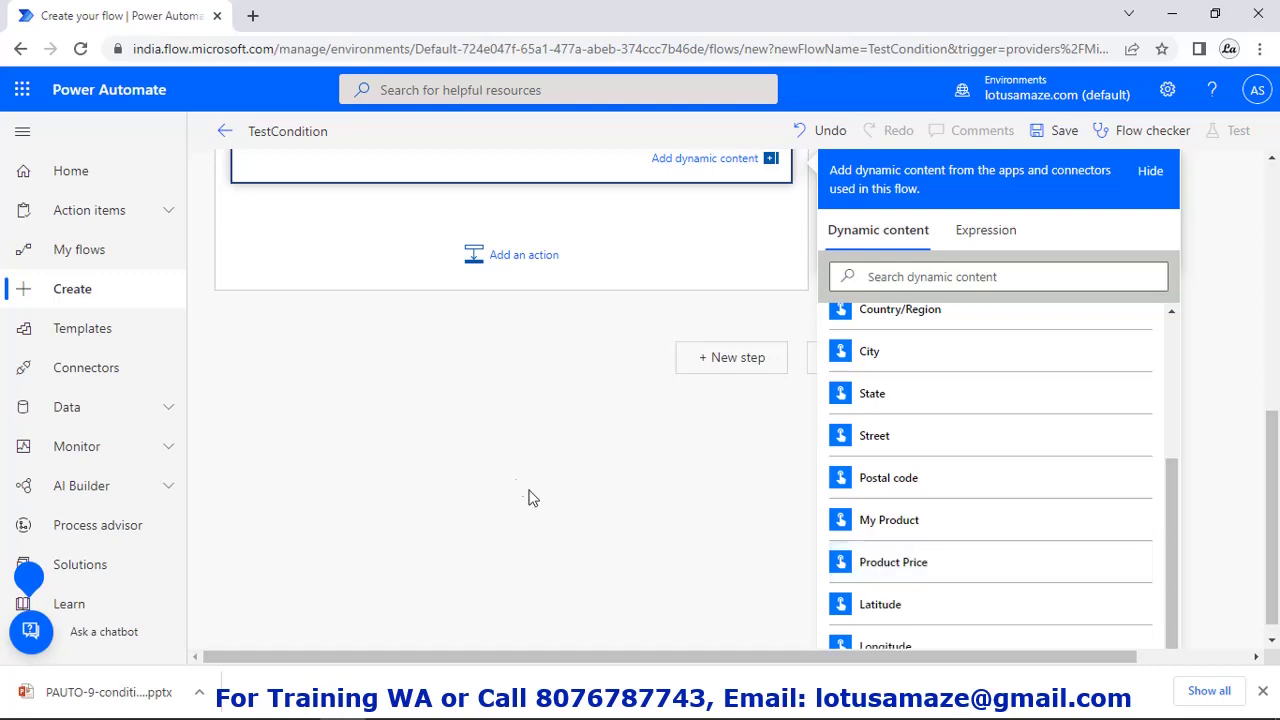
pyautogui.scroll(4, 528, 494)
pyautogui.click(608, 509)
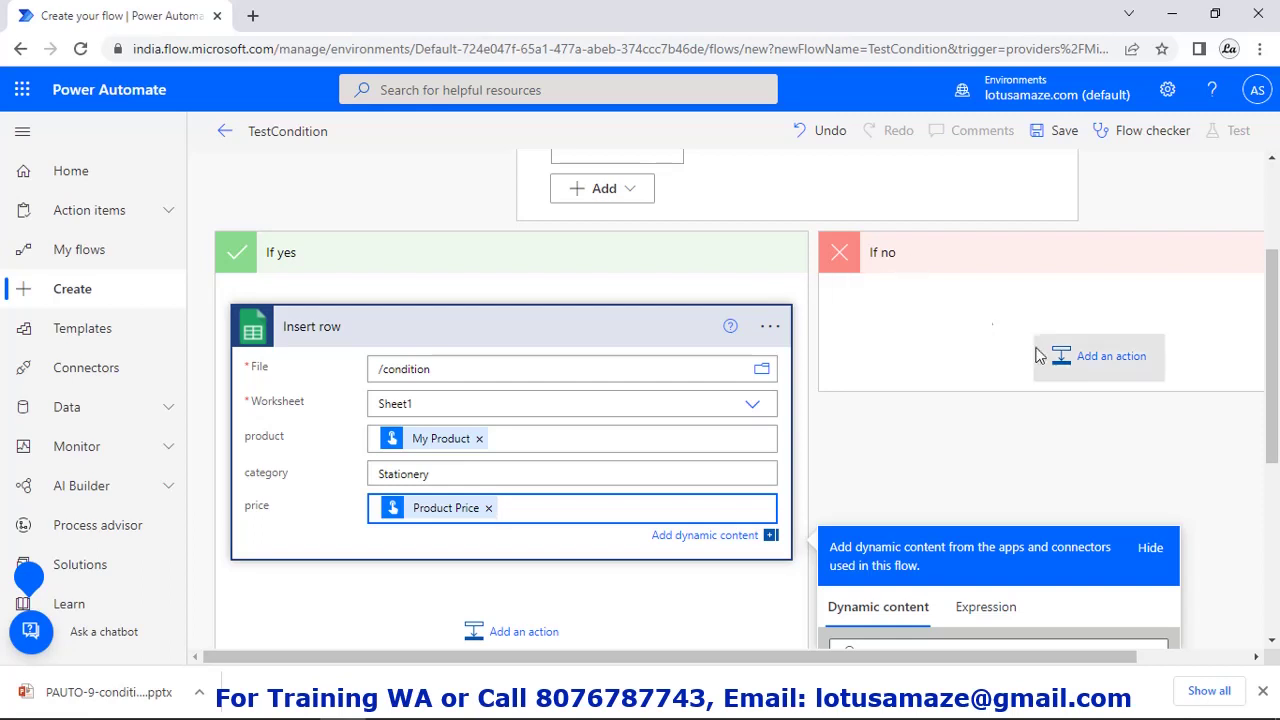
# - Add a Google Sheets Insert row action to the If no branch
pyautogui.click(1114, 360)
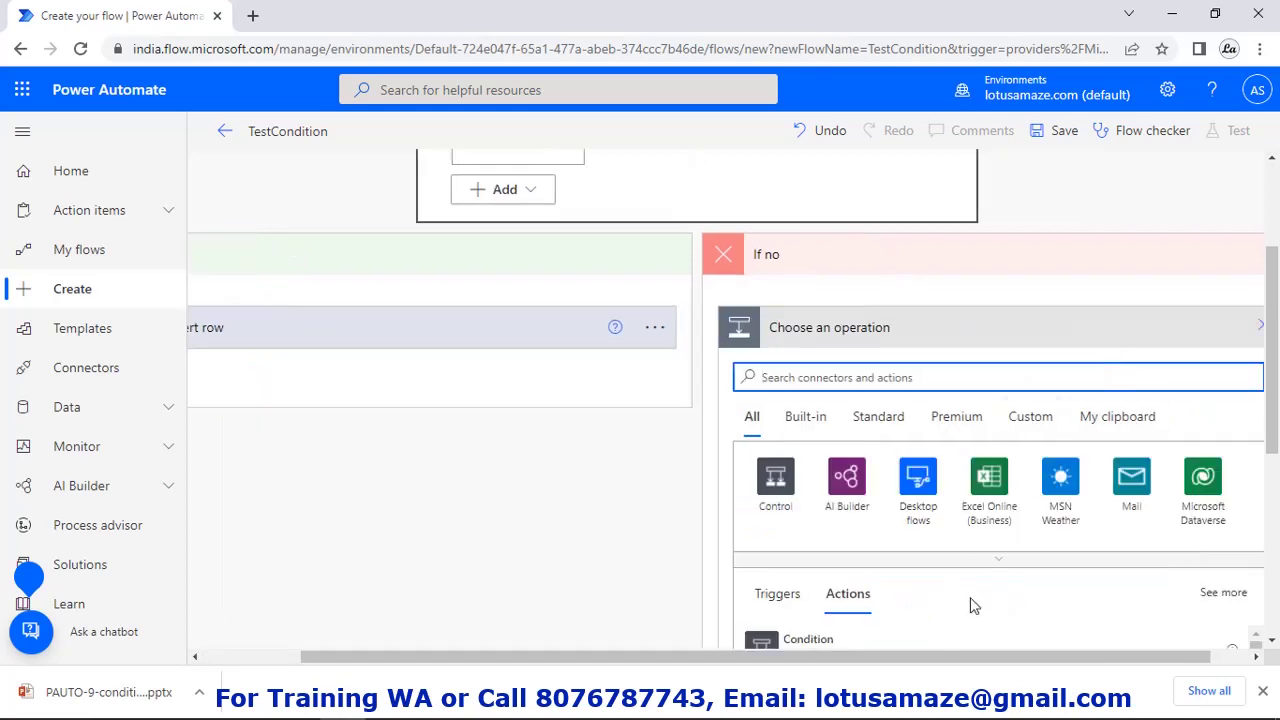
pyautogui.write('goog')
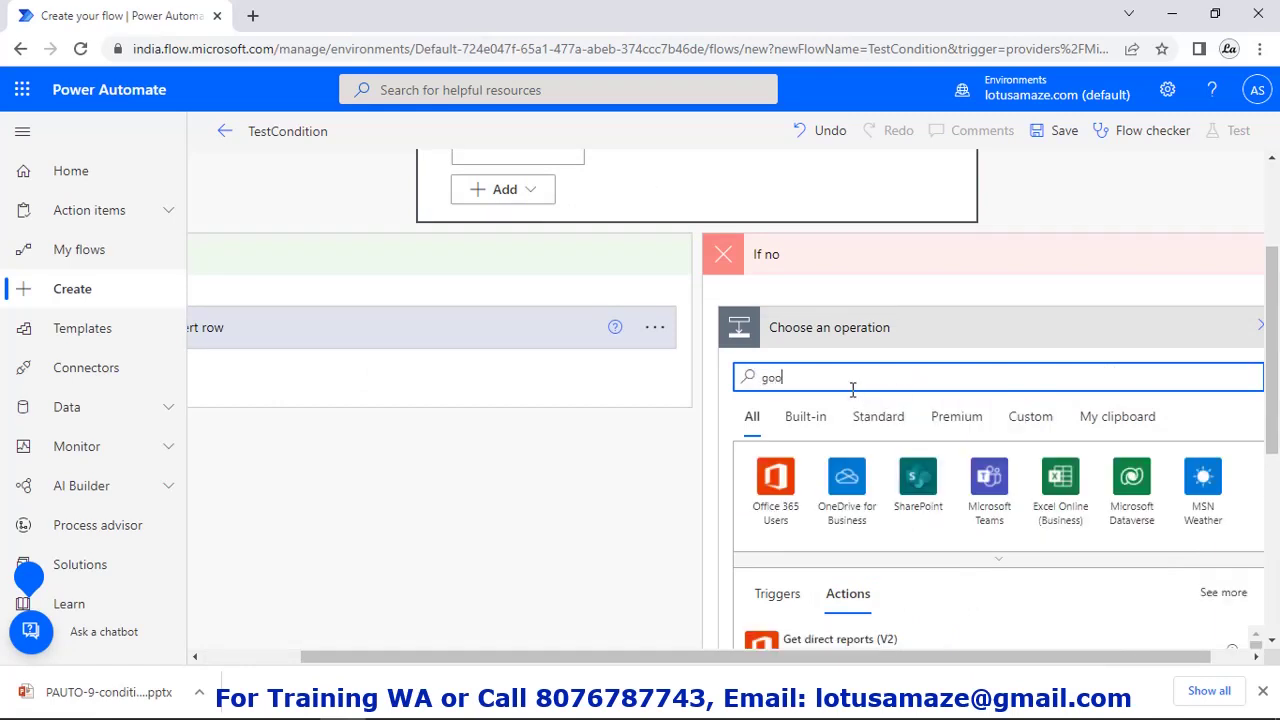
pyautogui.click(855, 486)
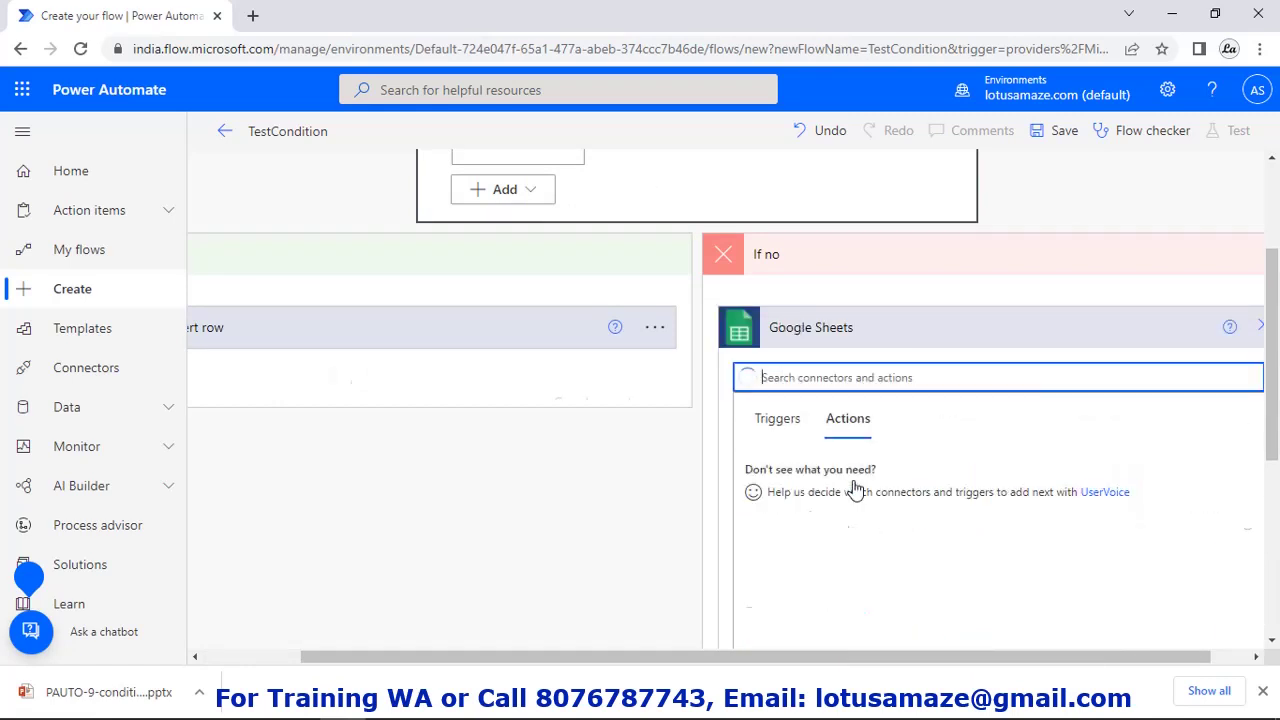
pyautogui.click(820, 524)
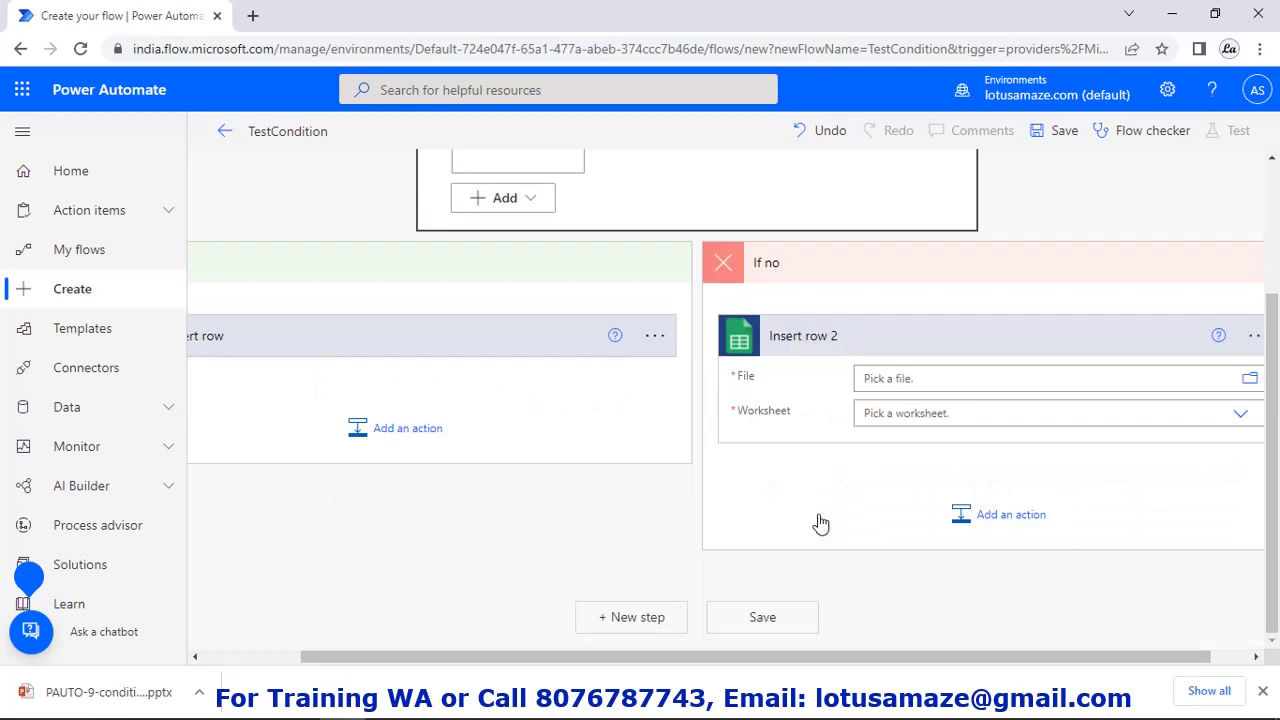
# - Point the If no branch's Insert row action to the condition file in GoogleDrive and its Sheet1 worksheet
pyautogui.click(1249, 379)
pyautogui.click(1224, 436)
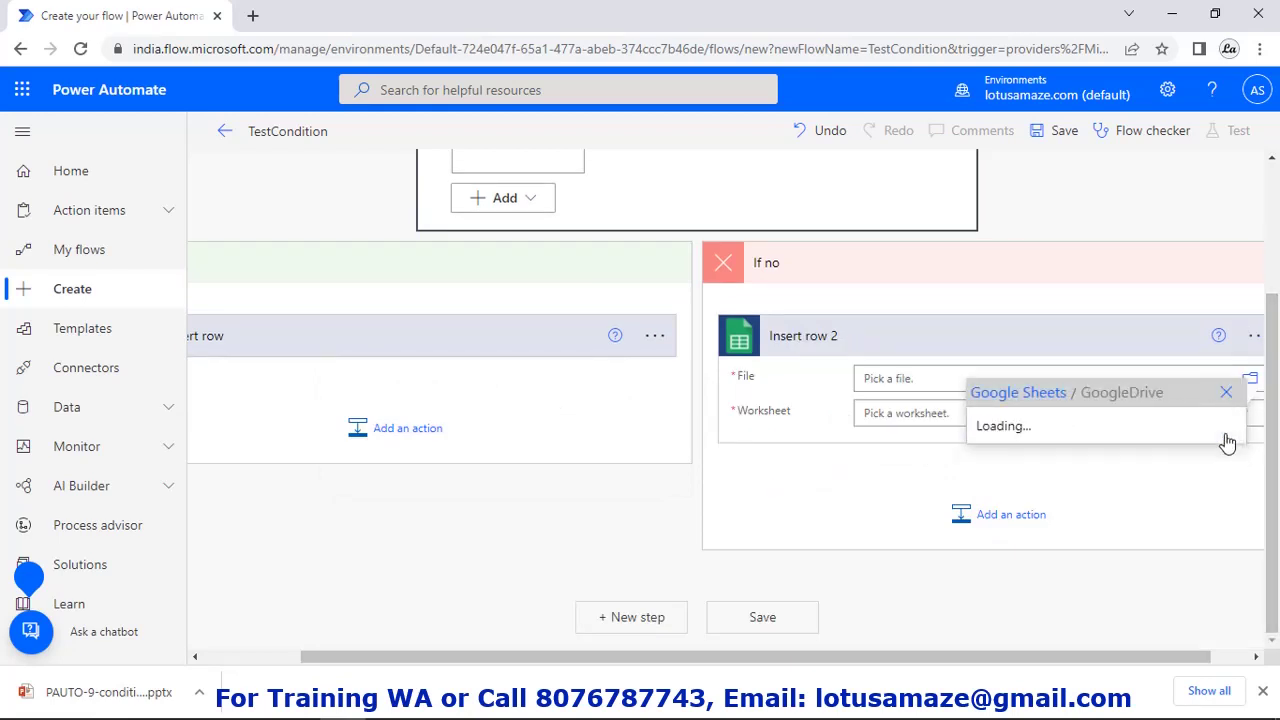
pyautogui.click(1068, 480)
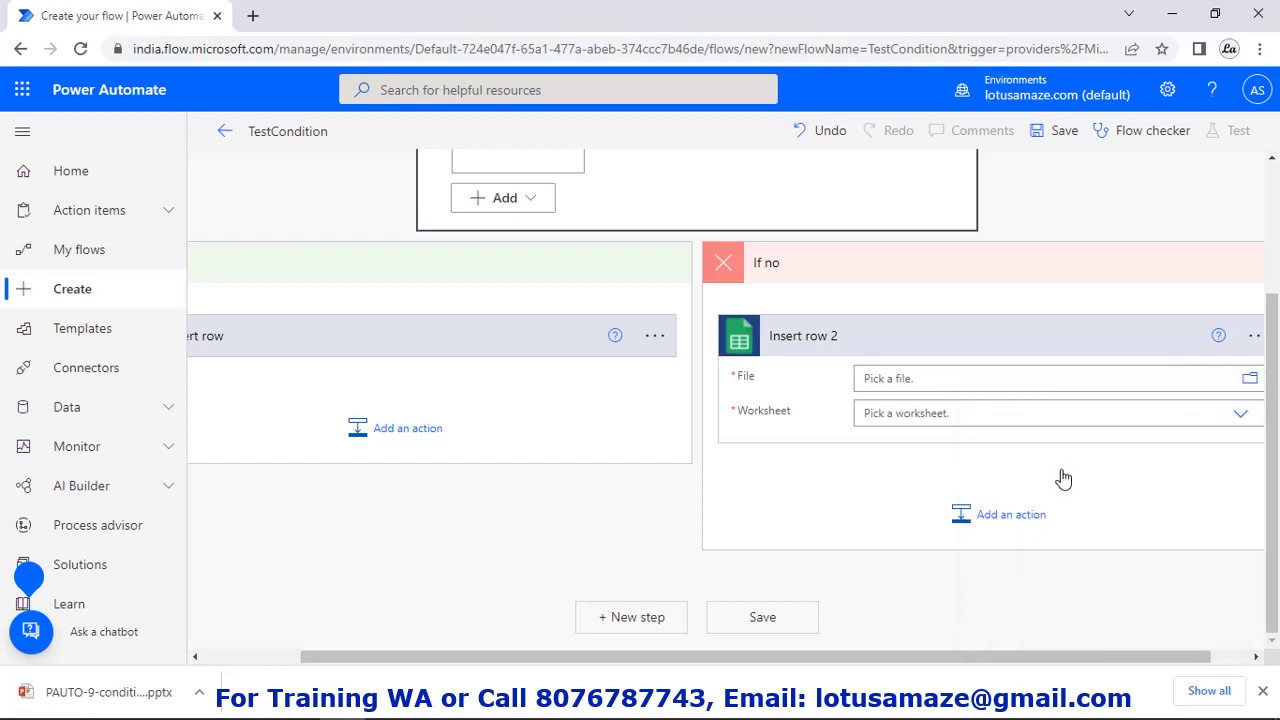
pyautogui.click(880, 432)
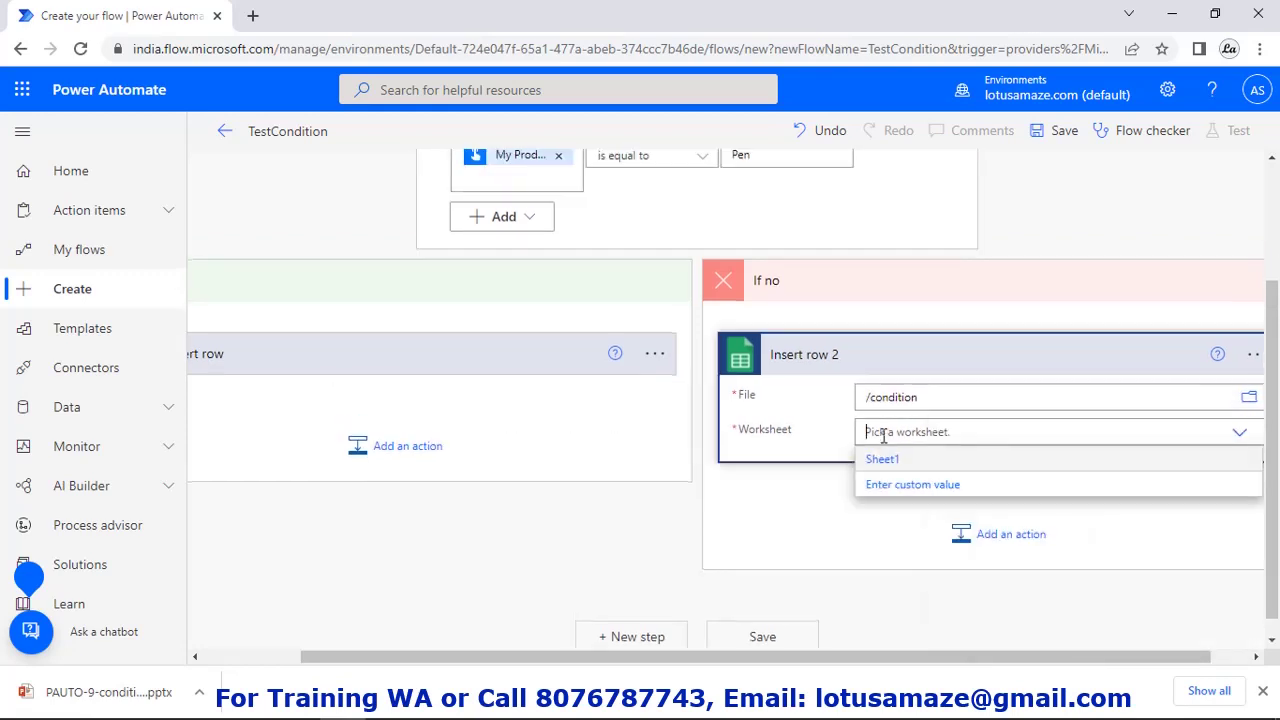
pyautogui.click(898, 463)
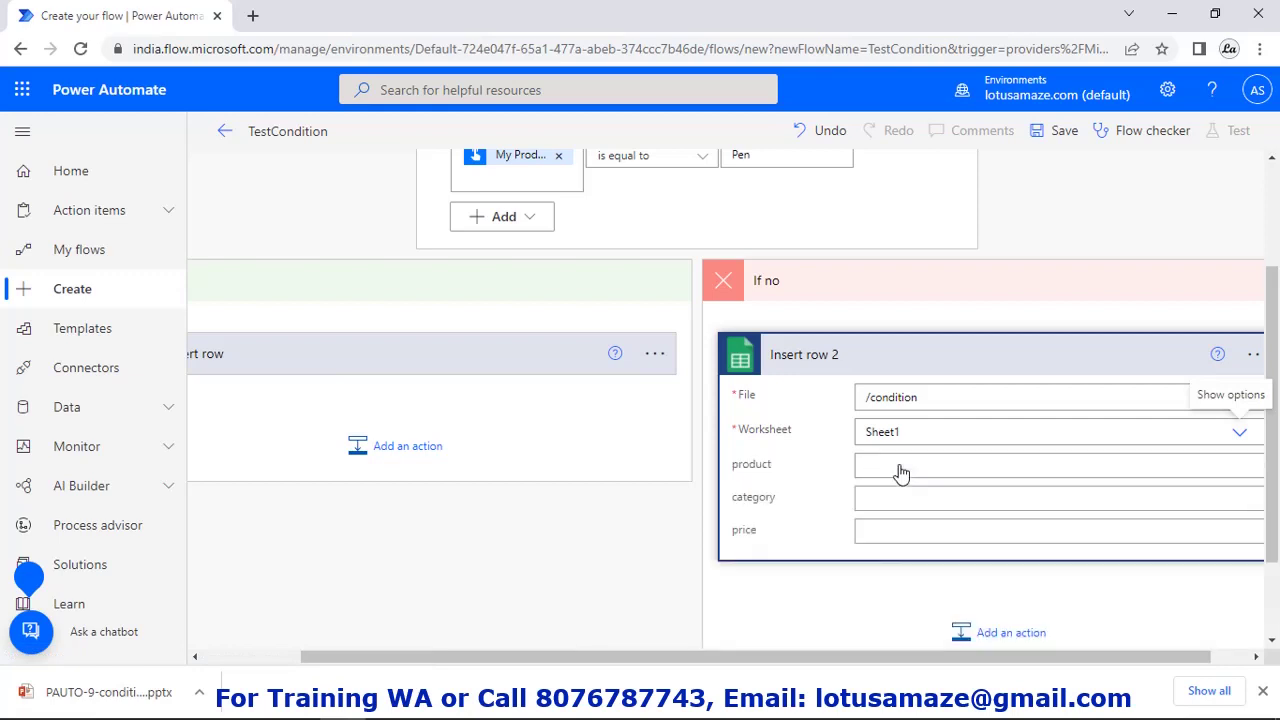
# - Fill the If no row's product with the My Product dynamic value and its category with Other
pyautogui.click(910, 462)
pyautogui.scroll(-5, 915, 456)
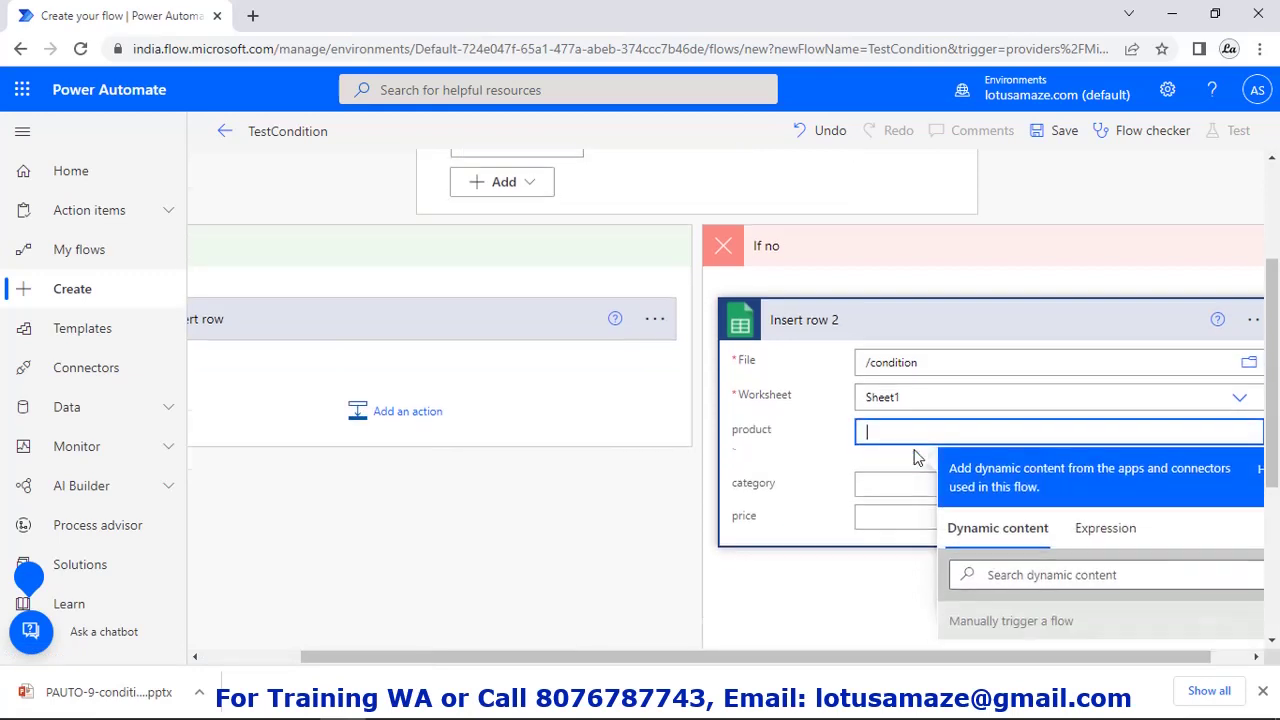
pyautogui.scroll(-3, 1105, 537)
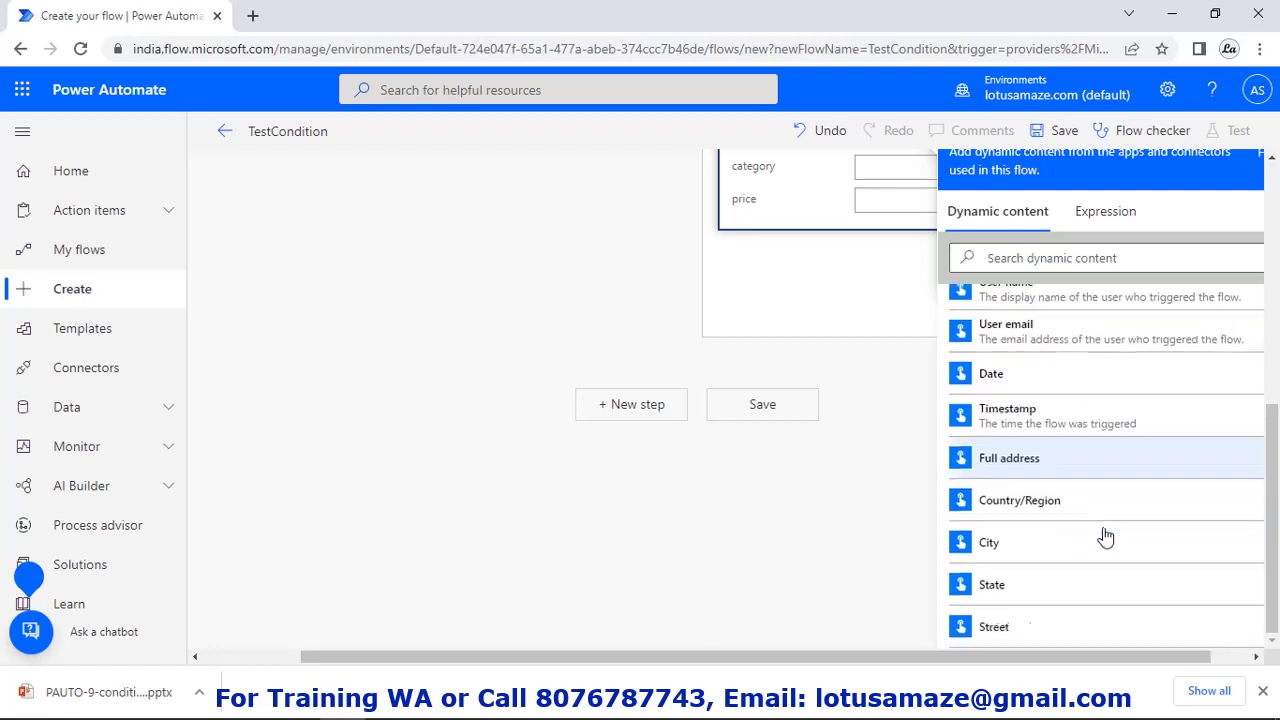
pyautogui.click(1074, 574)
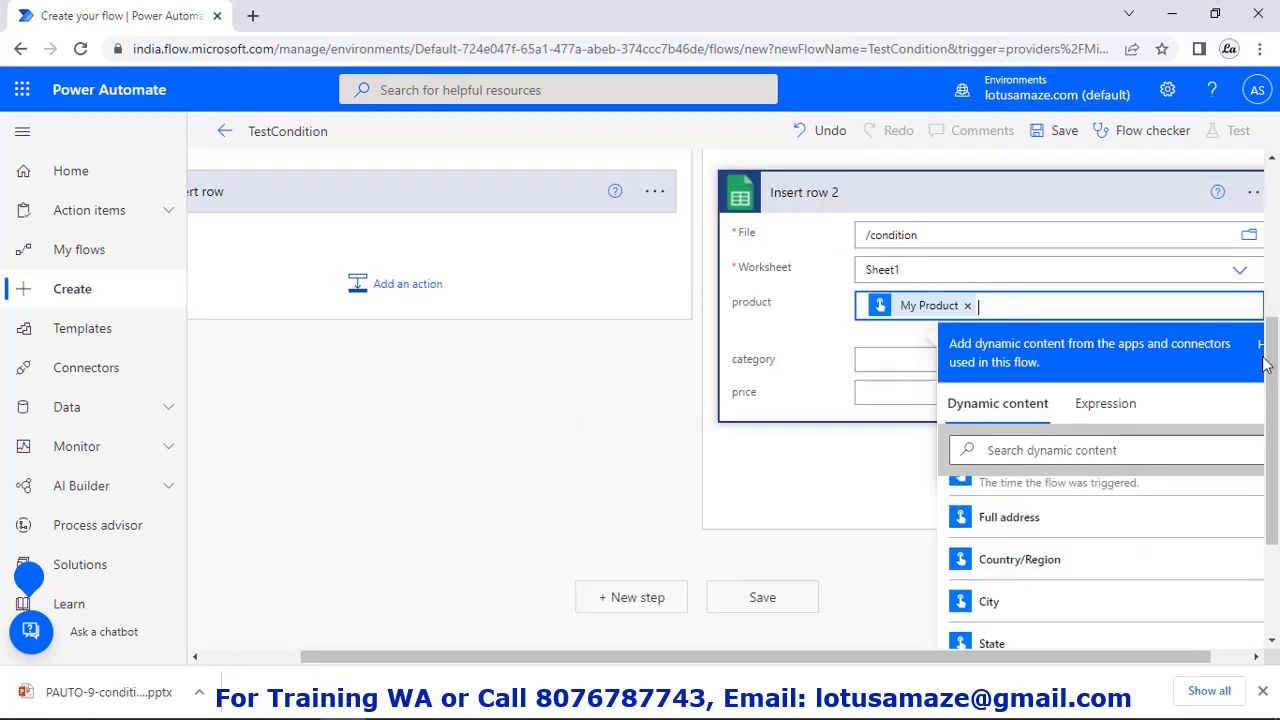
pyautogui.click(880, 359)
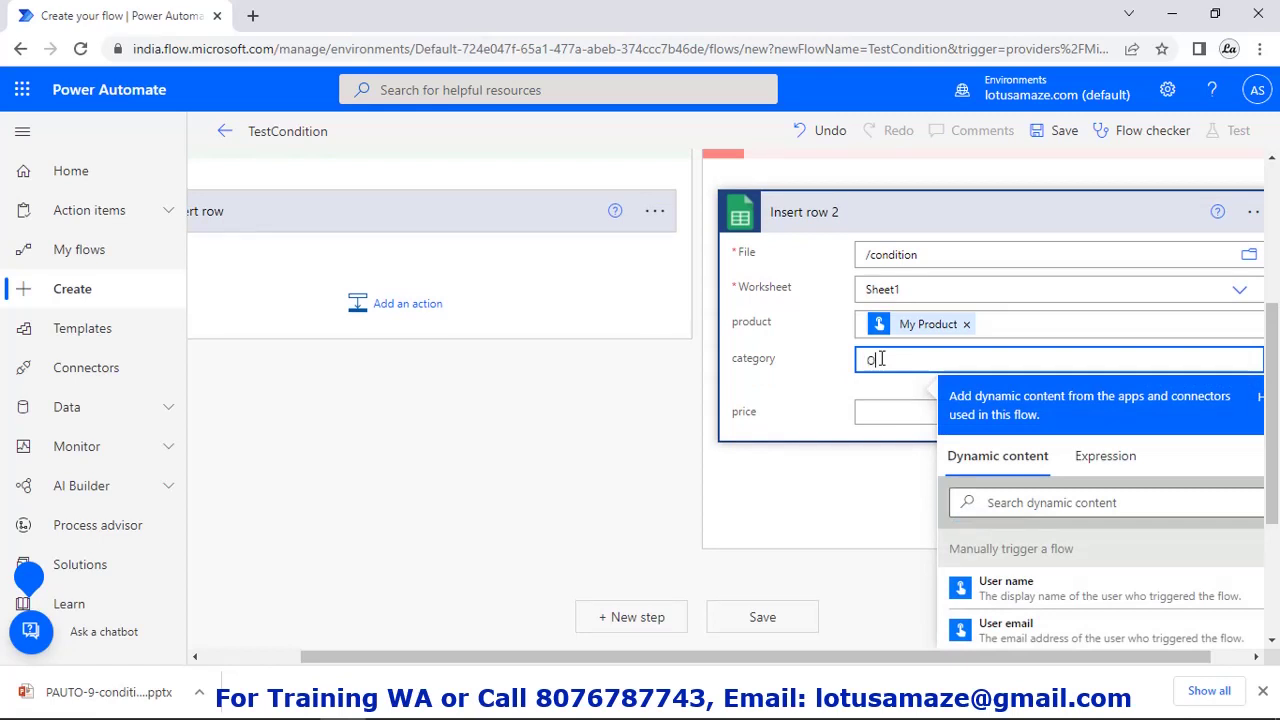
# - Fill the If no row's price with the Product Price dynamic value and save the flow
pyautogui.click(862, 412)
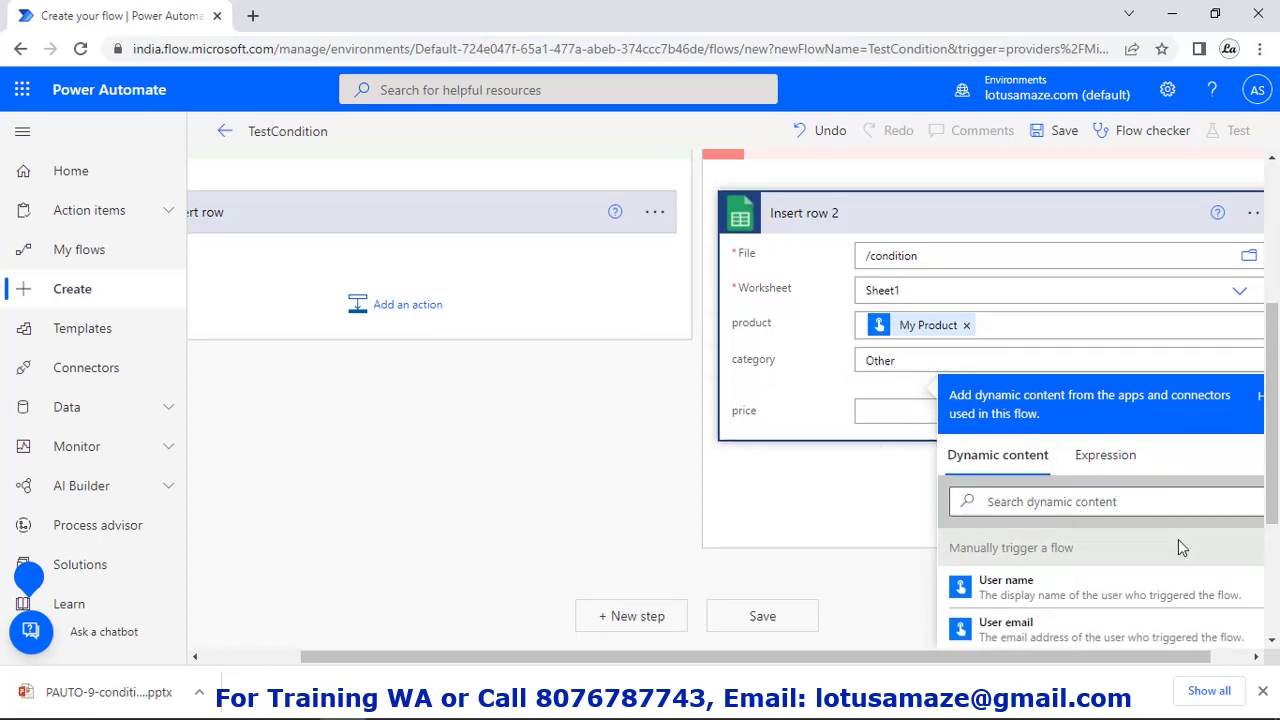
pyautogui.scroll(-3, 1178, 535)
pyautogui.scroll(1, 1143, 577)
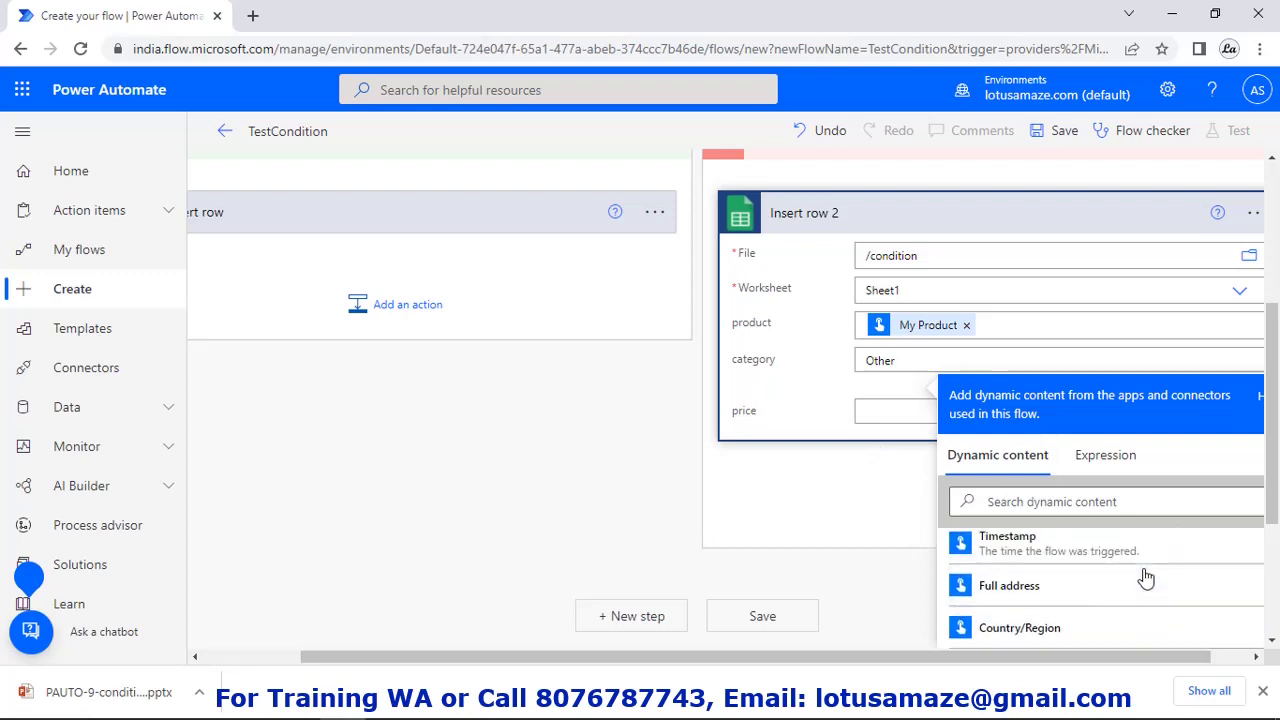
pyautogui.scroll(-1, 1125, 568)
pyautogui.click(857, 414)
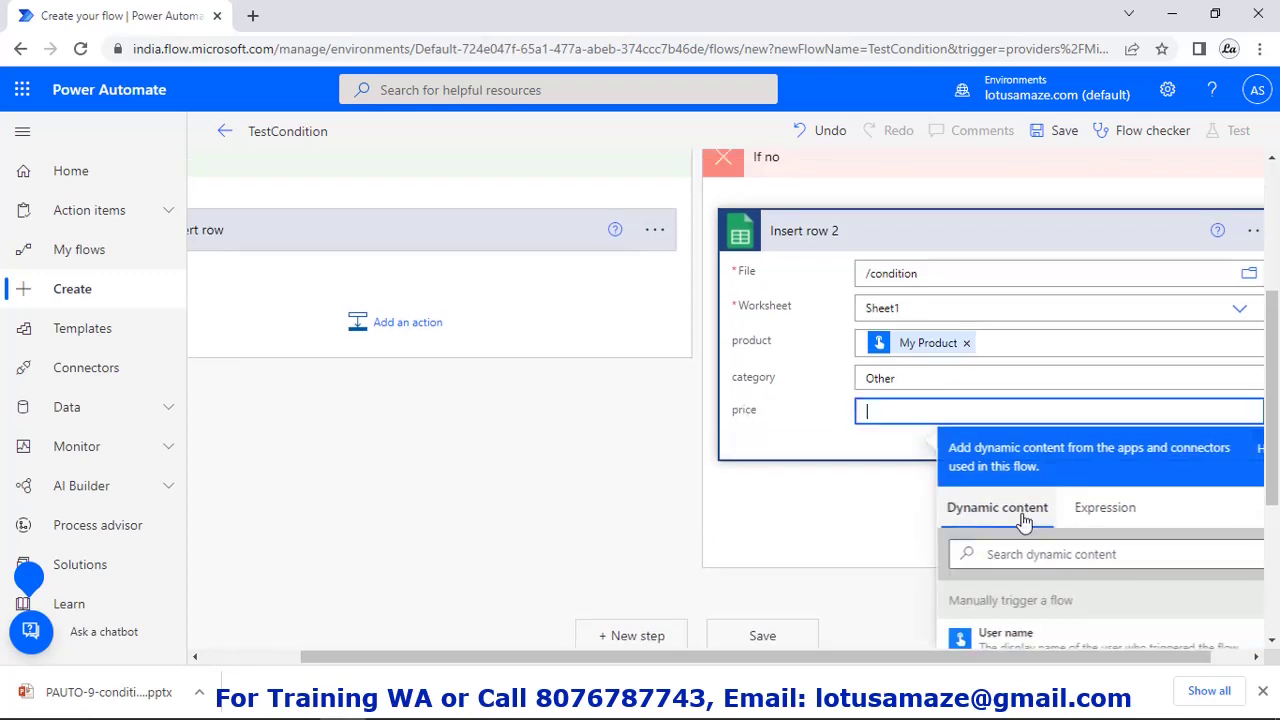
pyautogui.scroll(-5, 1056, 555)
pyautogui.scroll(-1, 1070, 570)
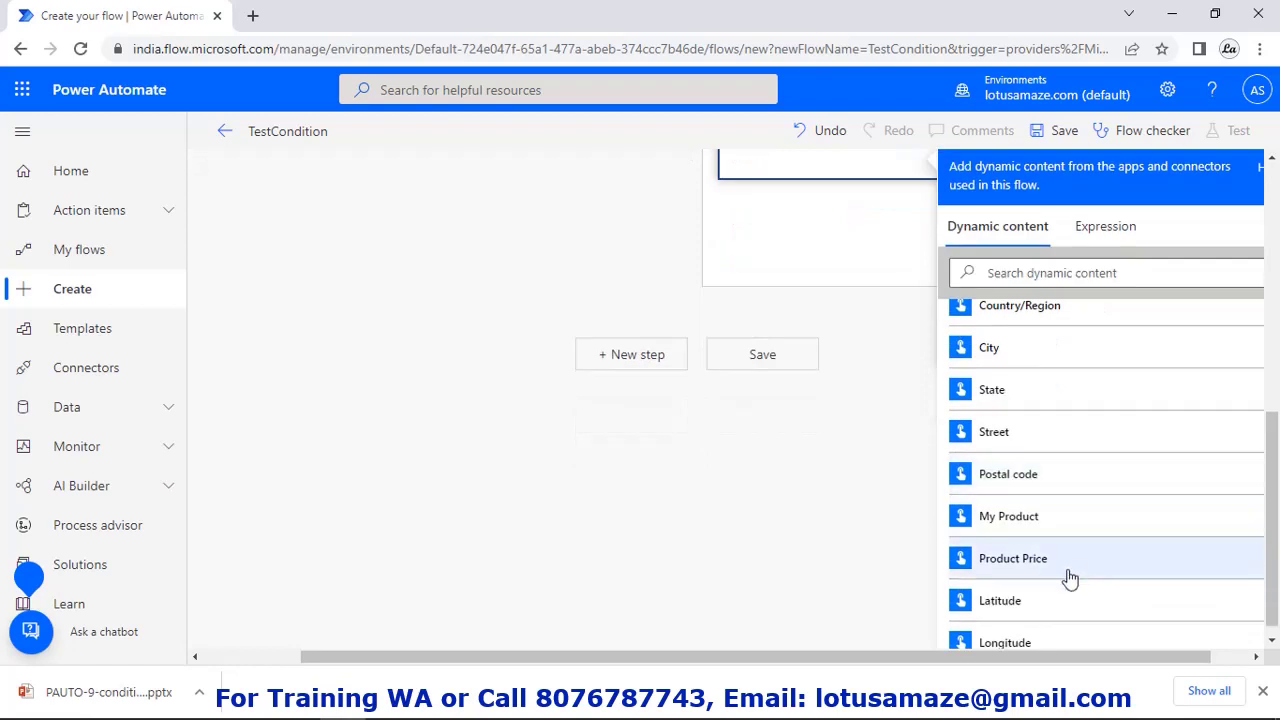
pyautogui.click(836, 515)
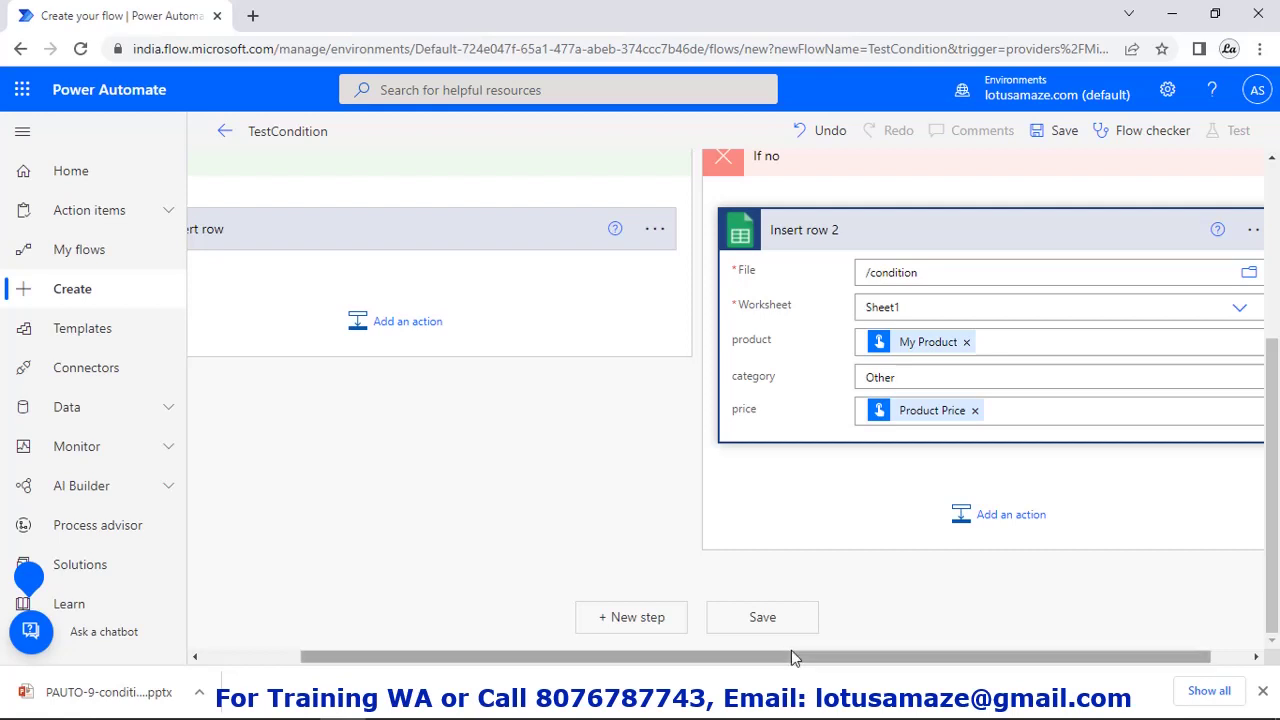
pyautogui.click(772, 630)
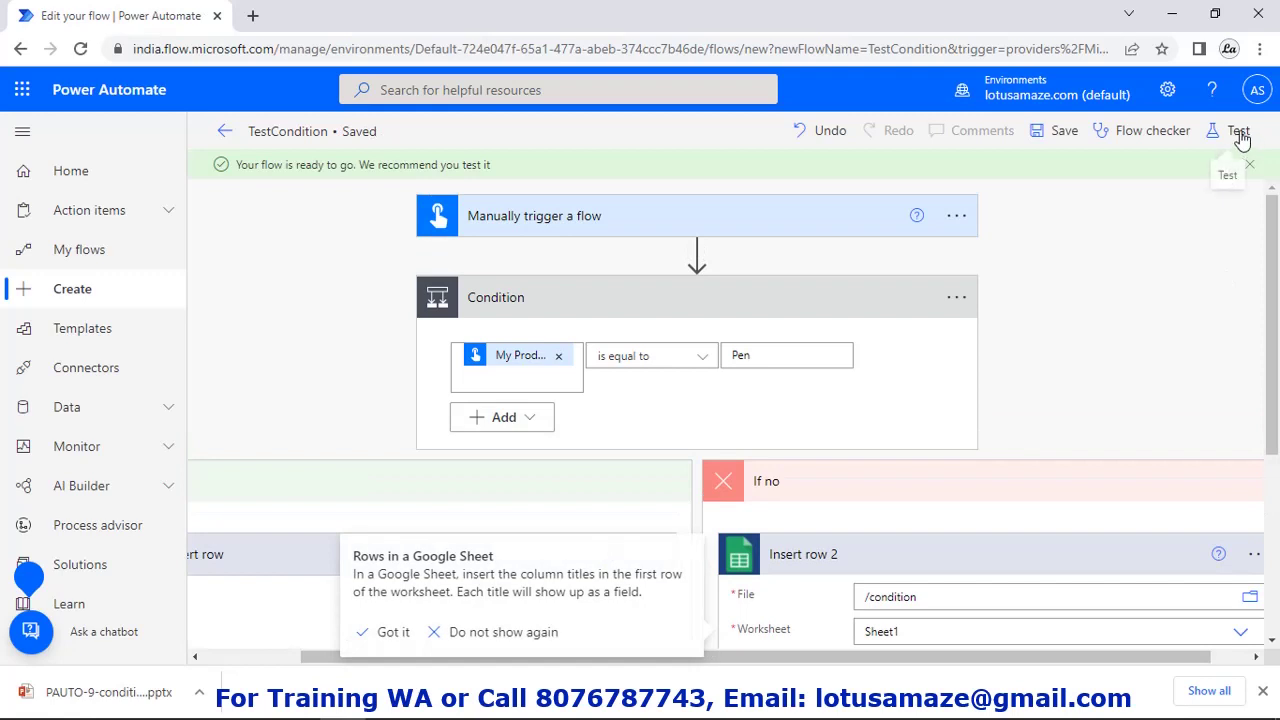
# - Test the flow manually with My Product set to Pen and Product Price set to 1000
pyautogui.click(1240, 132)
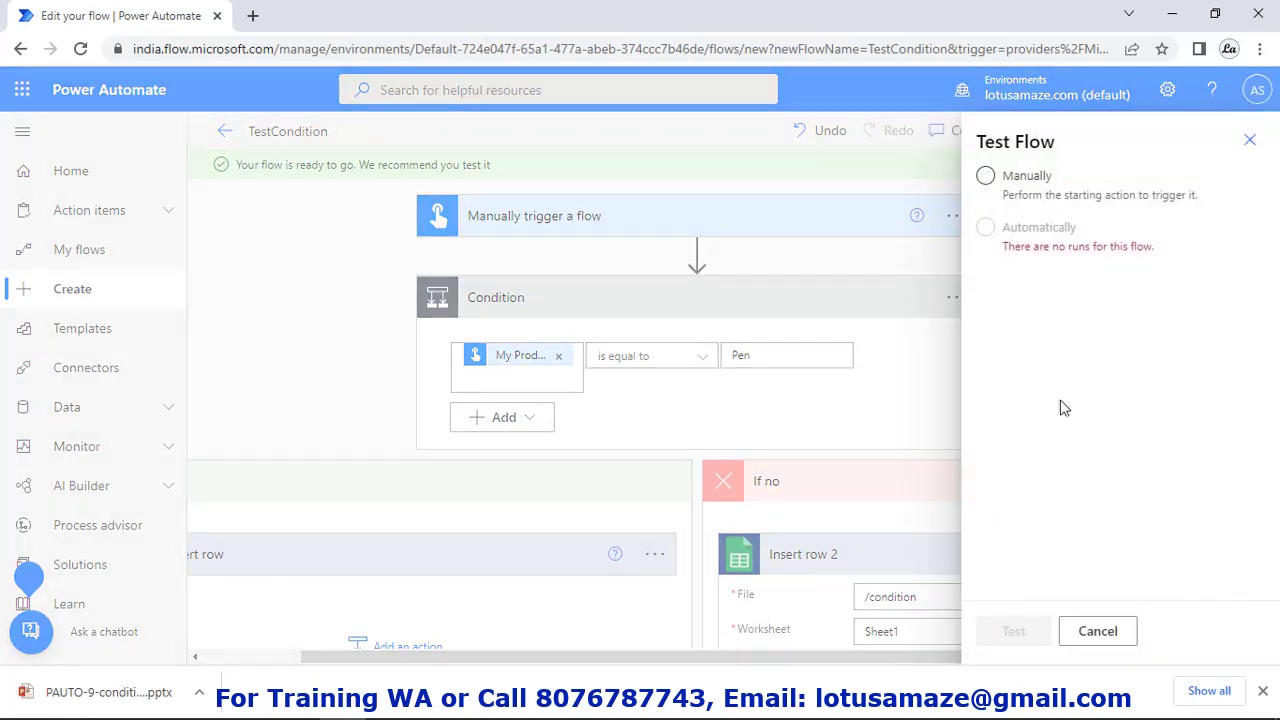
pyautogui.click(986, 176)
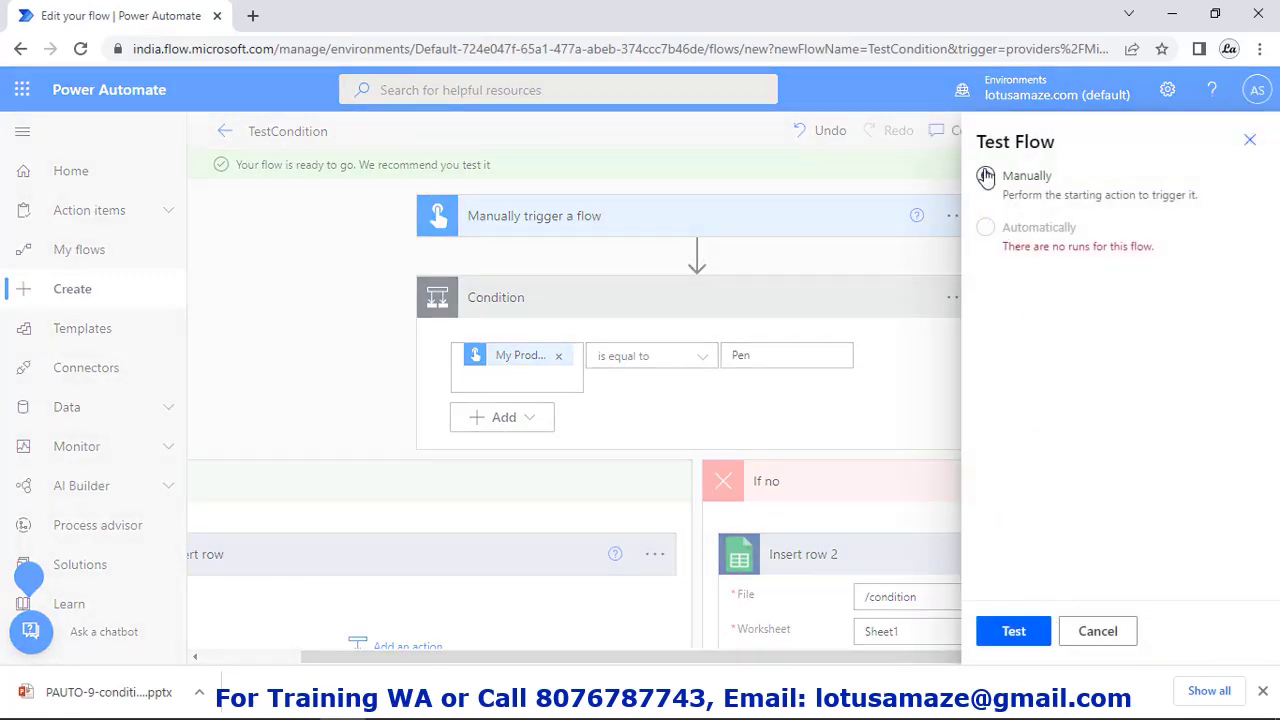
pyautogui.click(1012, 629)
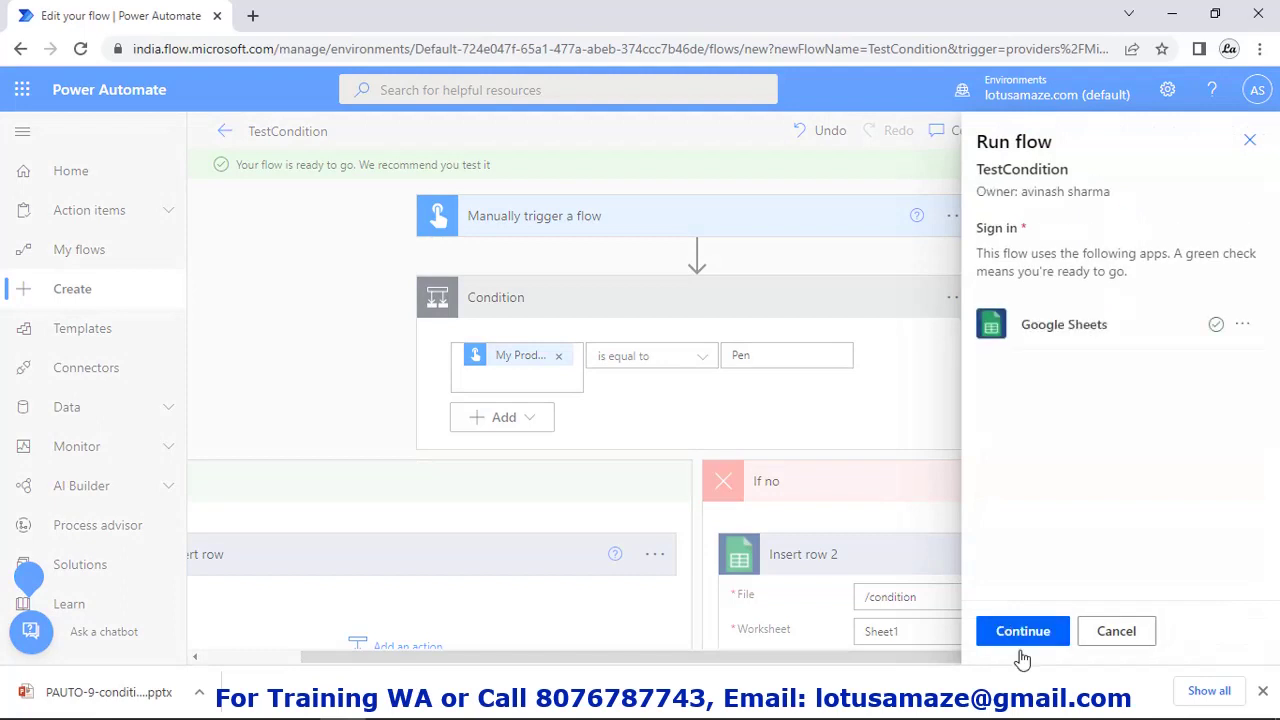
pyautogui.click(1022, 631)
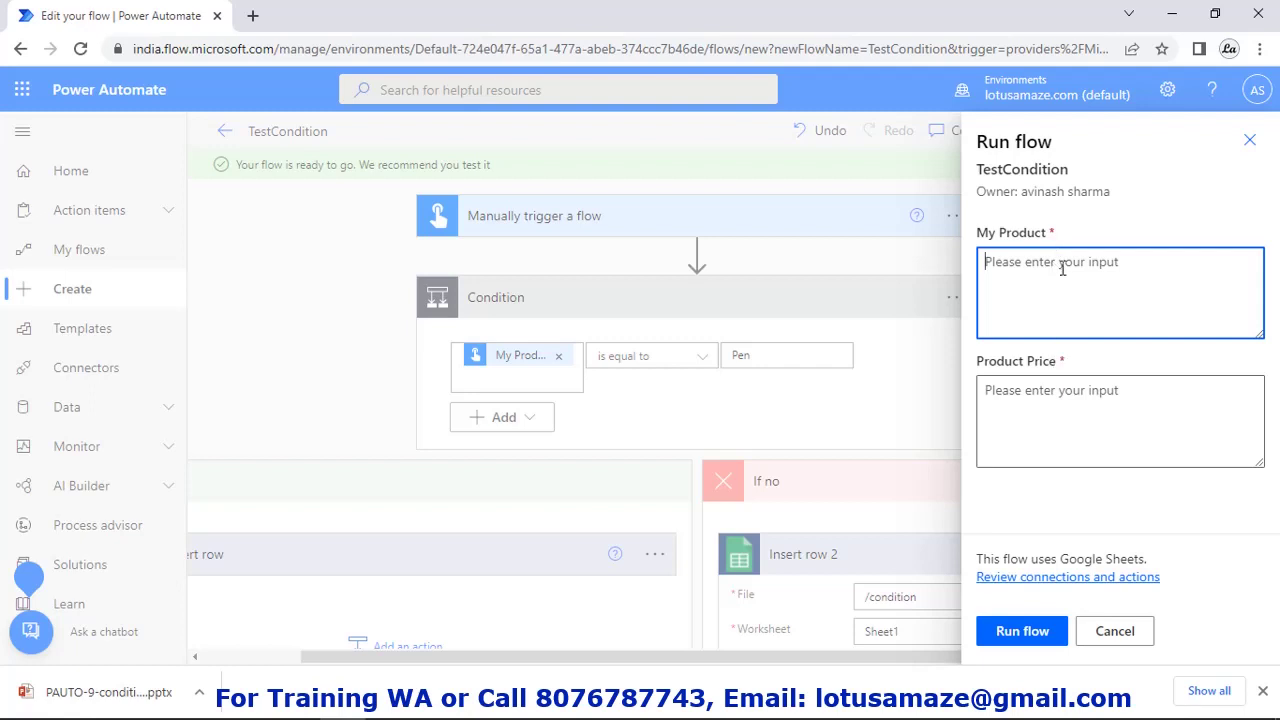
pyautogui.write('Pen')
pyautogui.click(1071, 395)
pyautogui.write('1000')
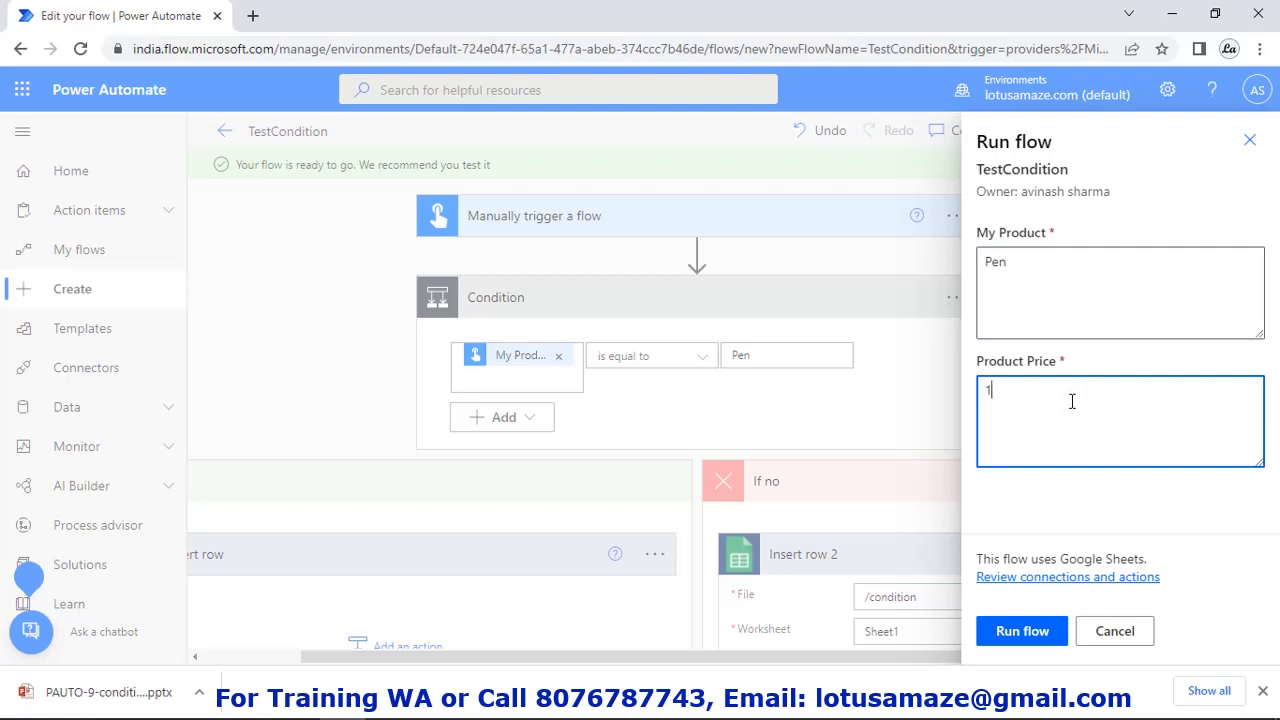
pyautogui.click(1030, 632)
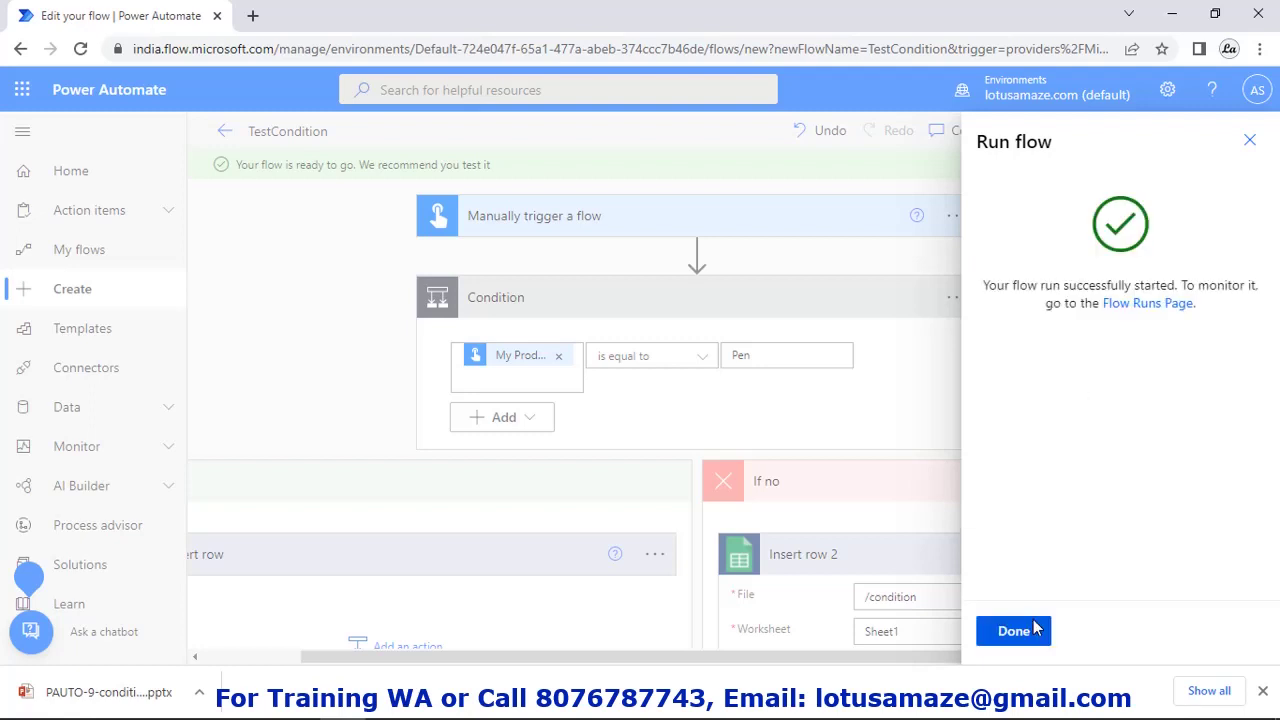
pyautogui.click(1036, 628)
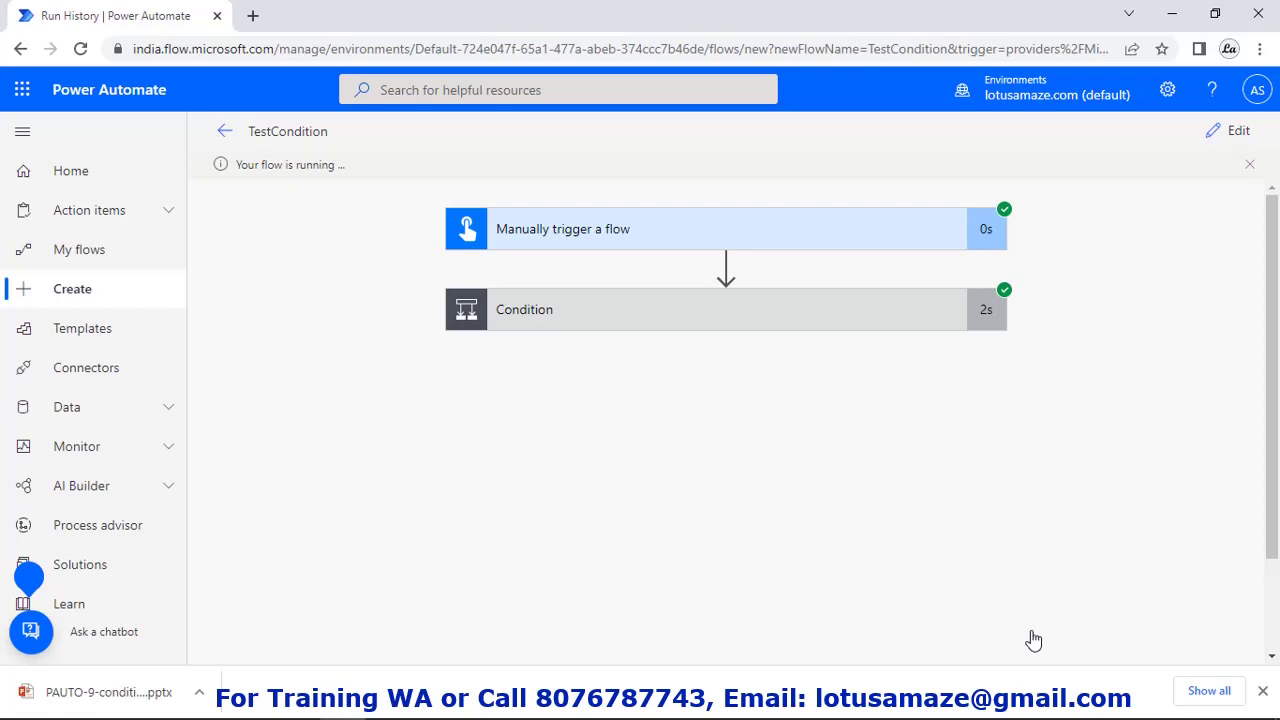
# - Expand the Condition in the run results and inspect its If yes and If no branches
pyautogui.click(787, 313)
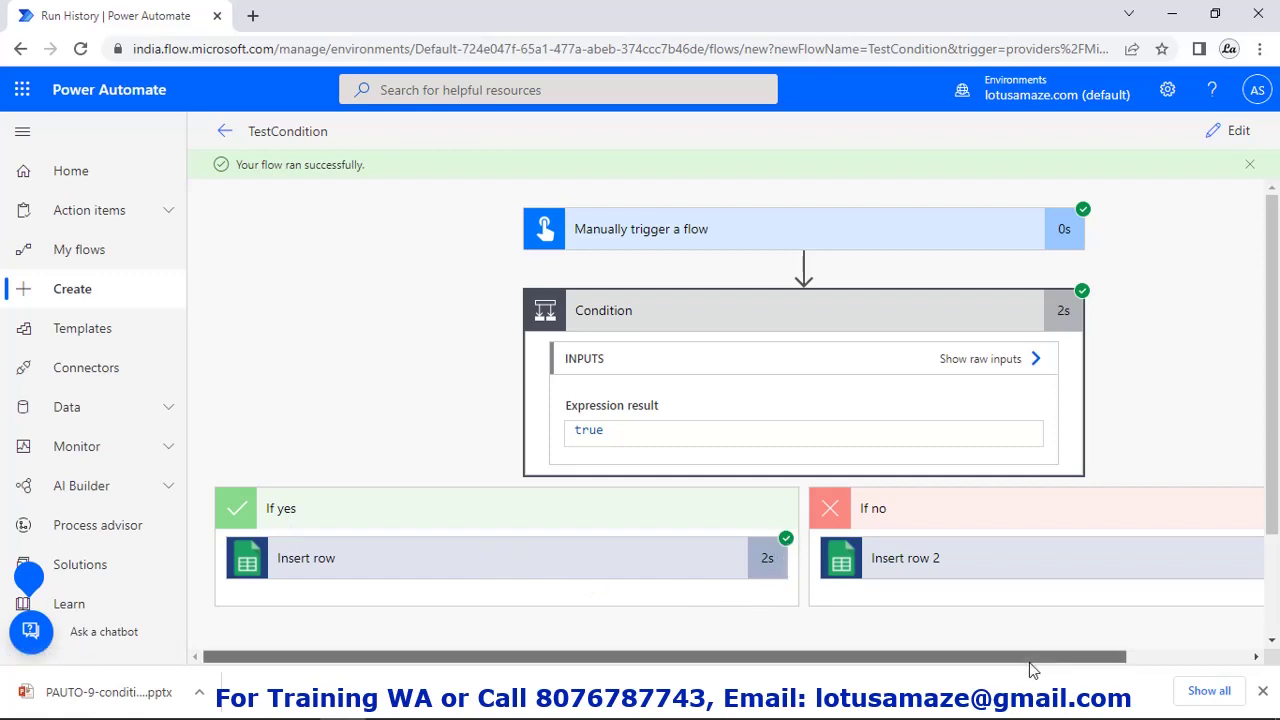
pyautogui.moveTo(1029, 658); pyautogui.dragTo(1183, 662)
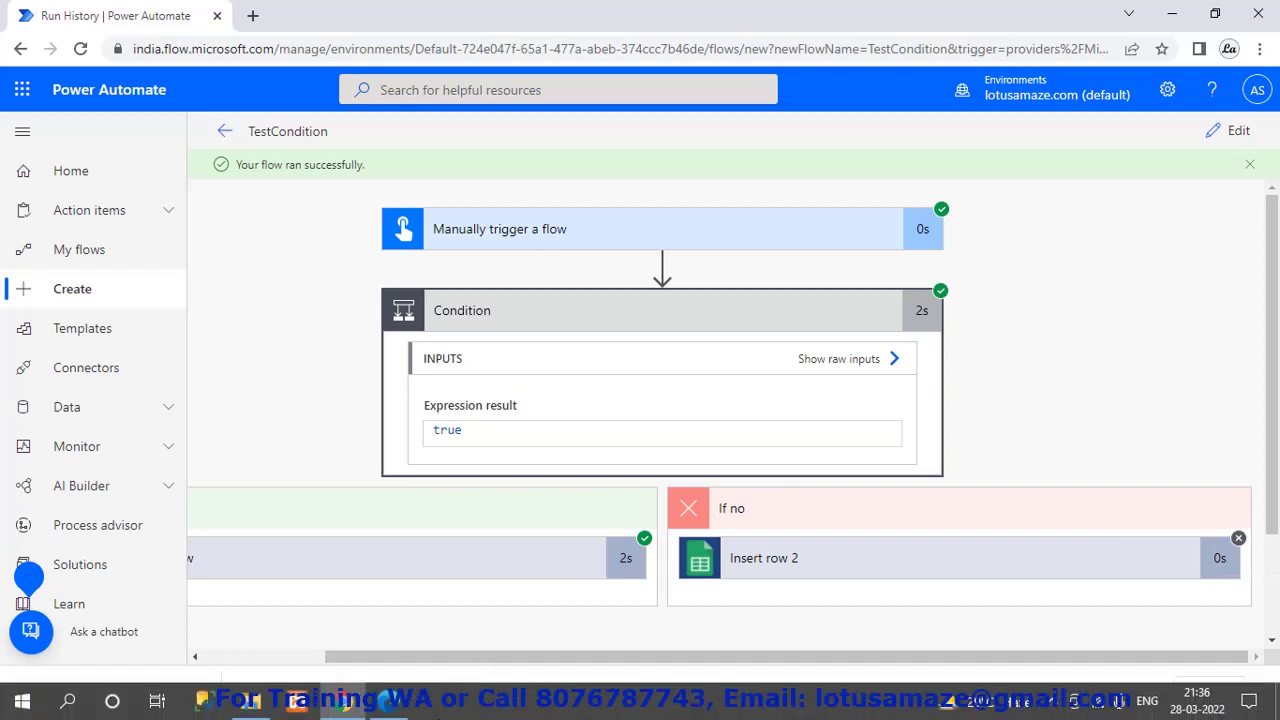
# - Switch to the condition spreadsheet in Google Sheets to check the inserted row, and return to the flow in Power Automate
pyautogui.click(405, 708)
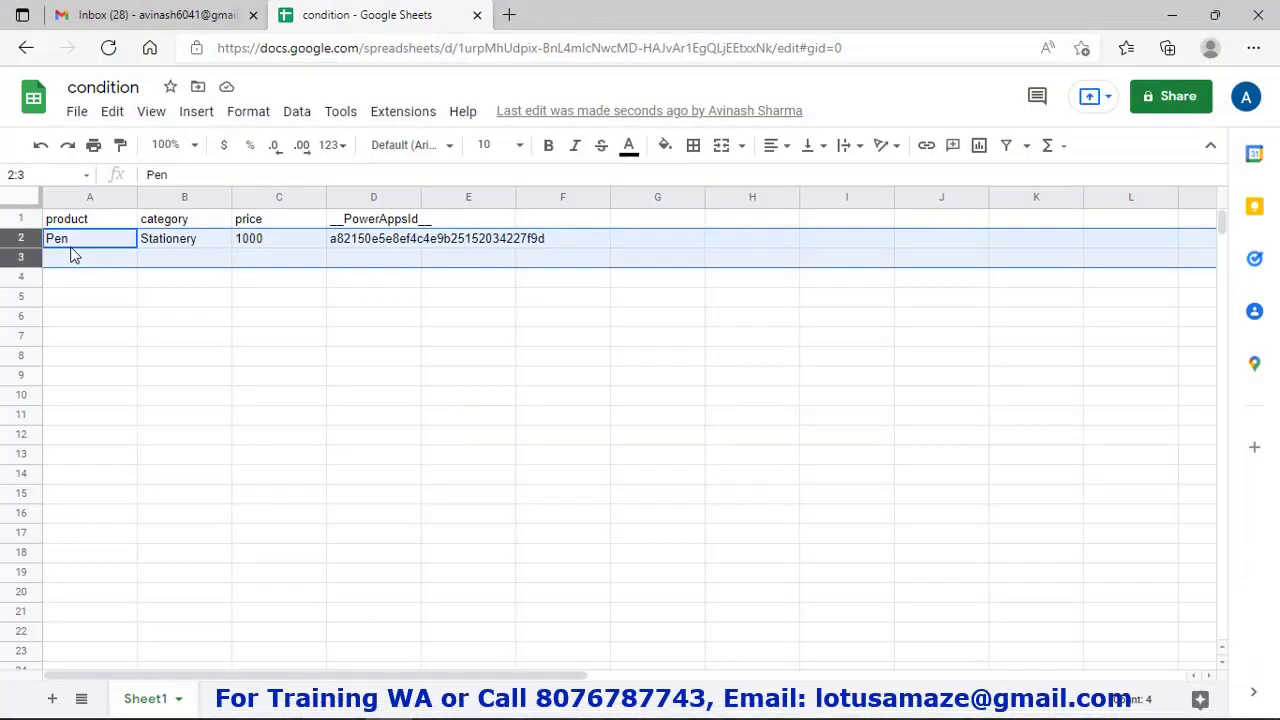
pyautogui.click(89, 277)
pyautogui.click(85, 240)
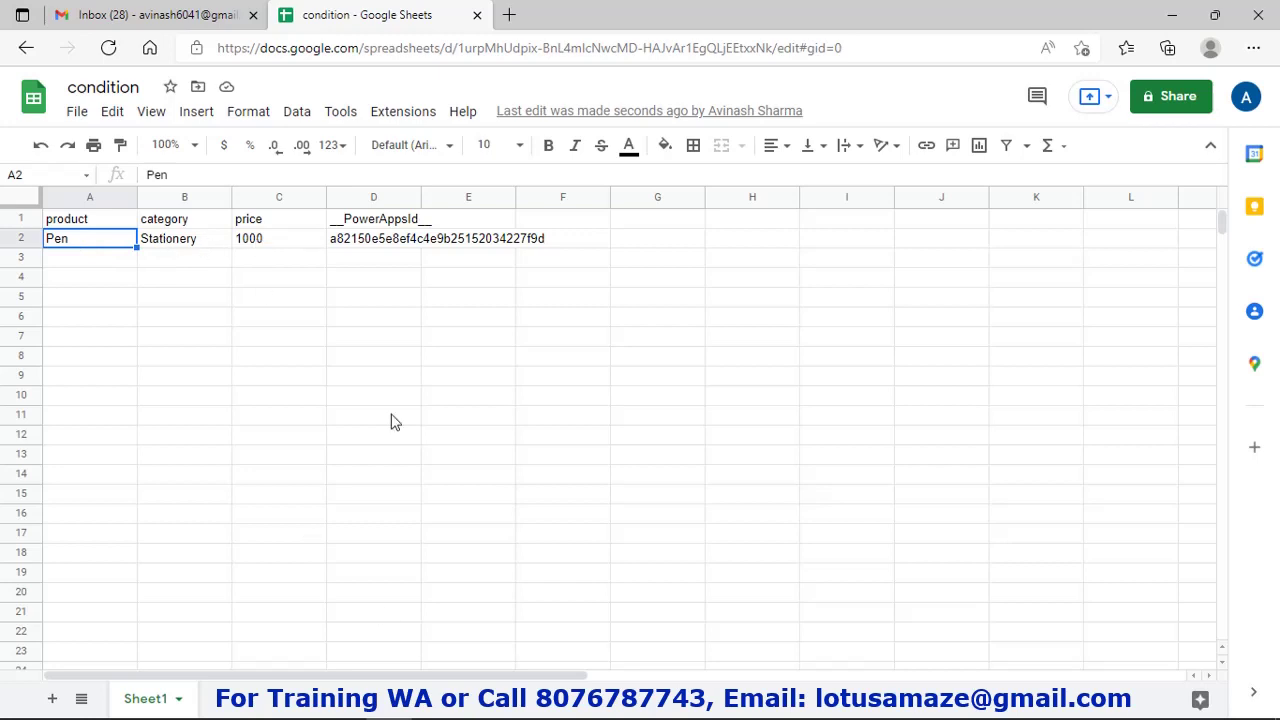
pyautogui.click(300, 706)
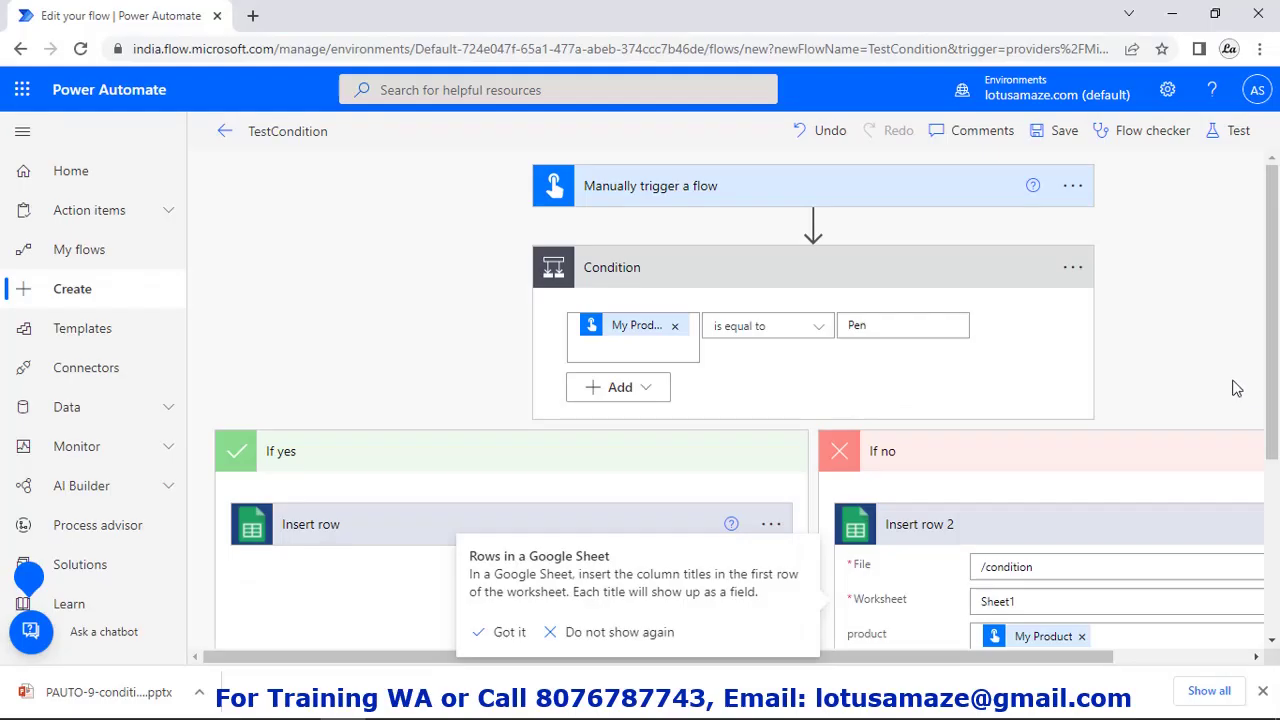
# - Test the flow manually with My Product set to Mouse and Product Price set to 500
pyautogui.click(1236, 132)
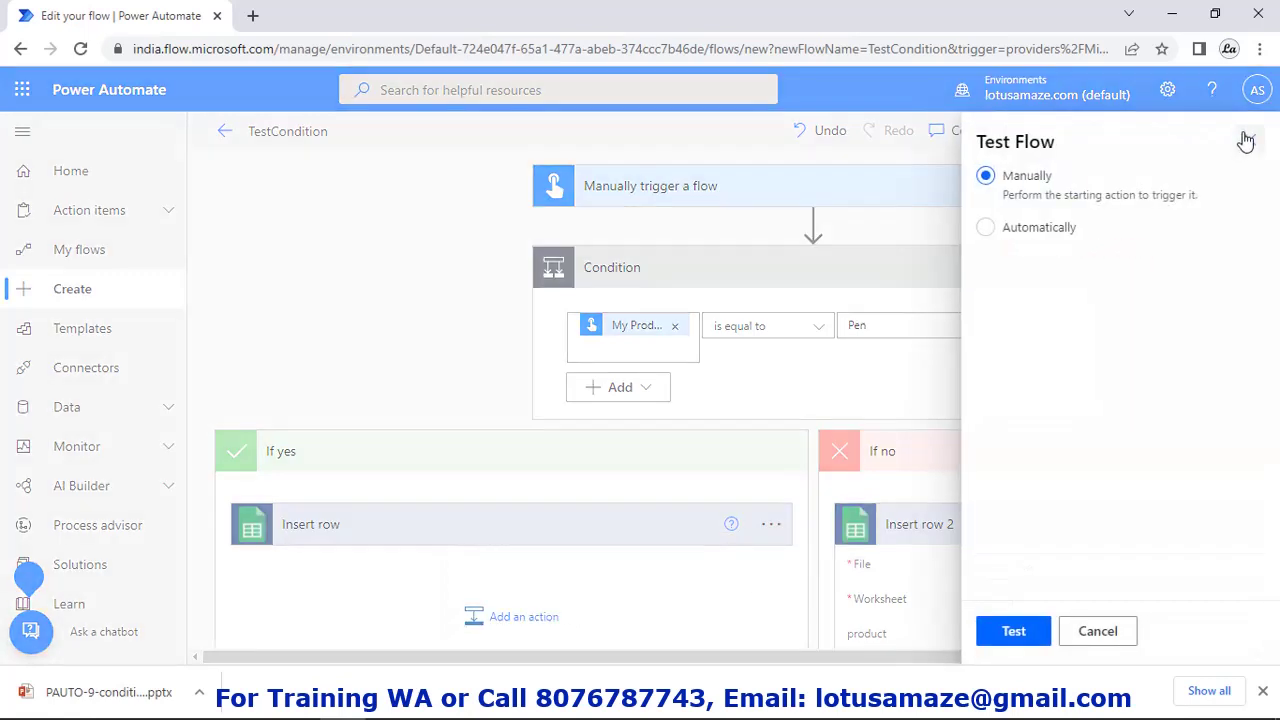
pyautogui.click(1011, 634)
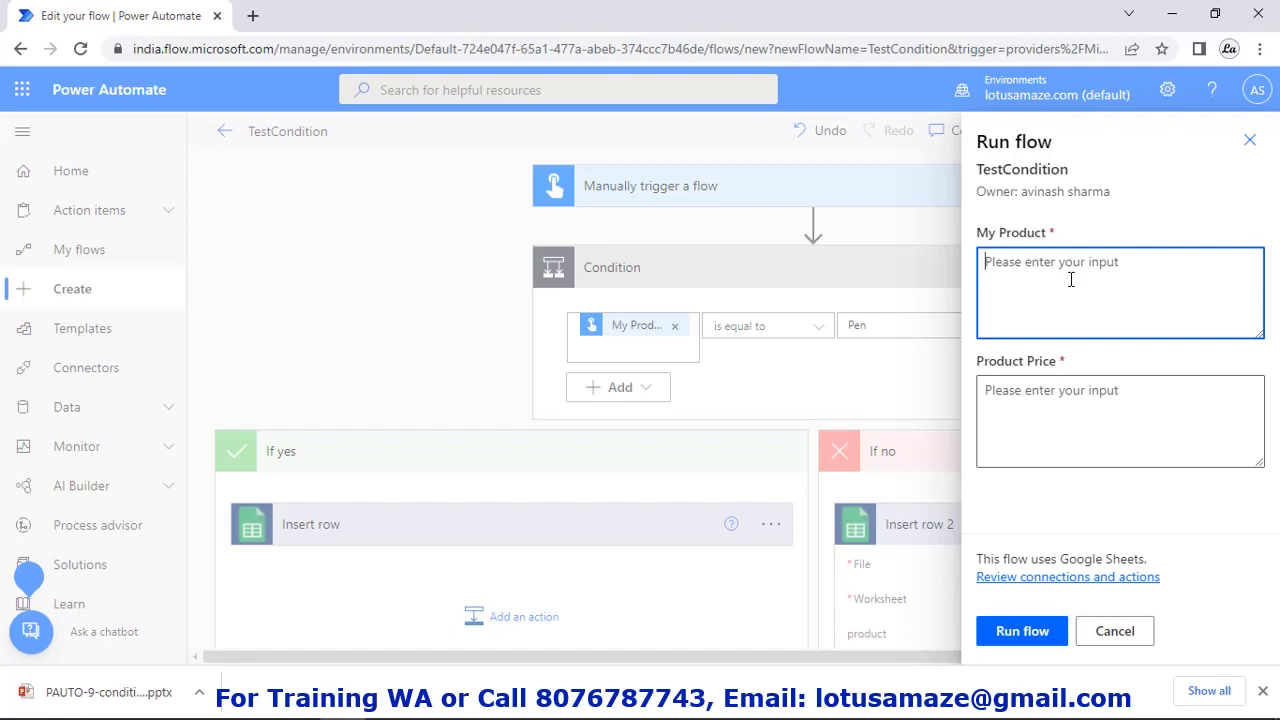
pyautogui.write('Mouse')
pyautogui.click(1082, 413)
pyautogui.write('5000')
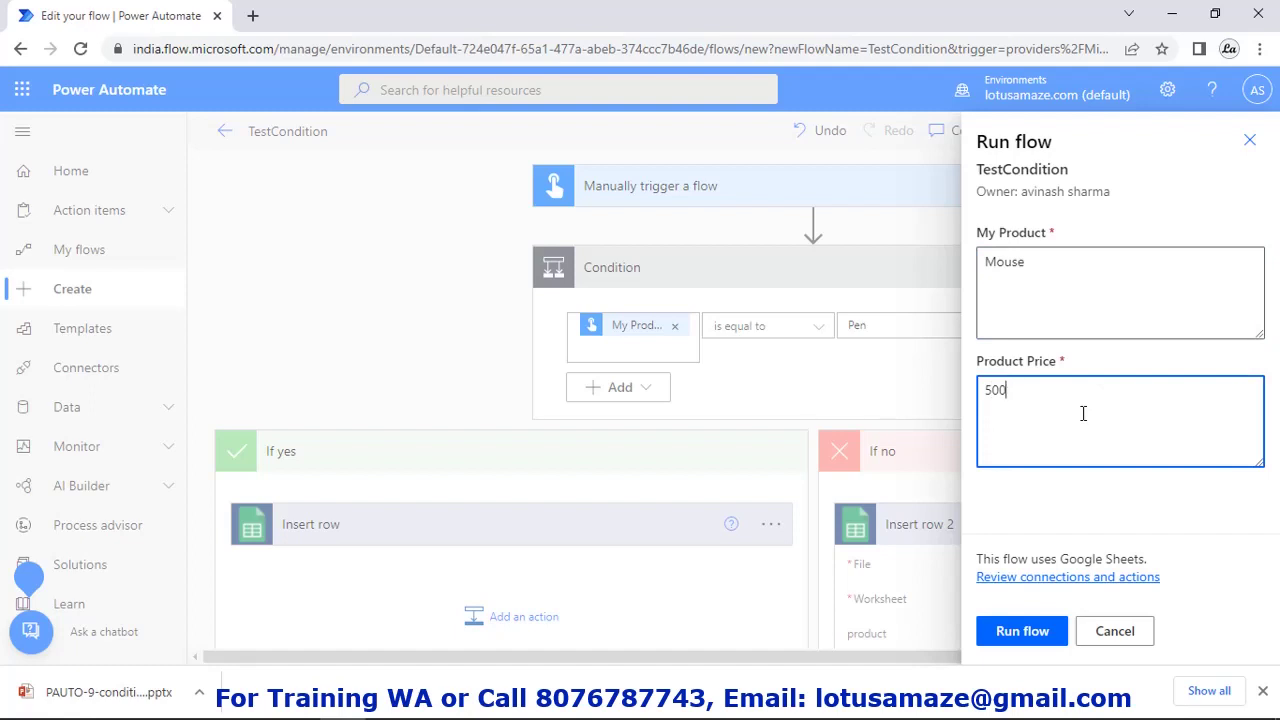
pyautogui.click(1024, 643)
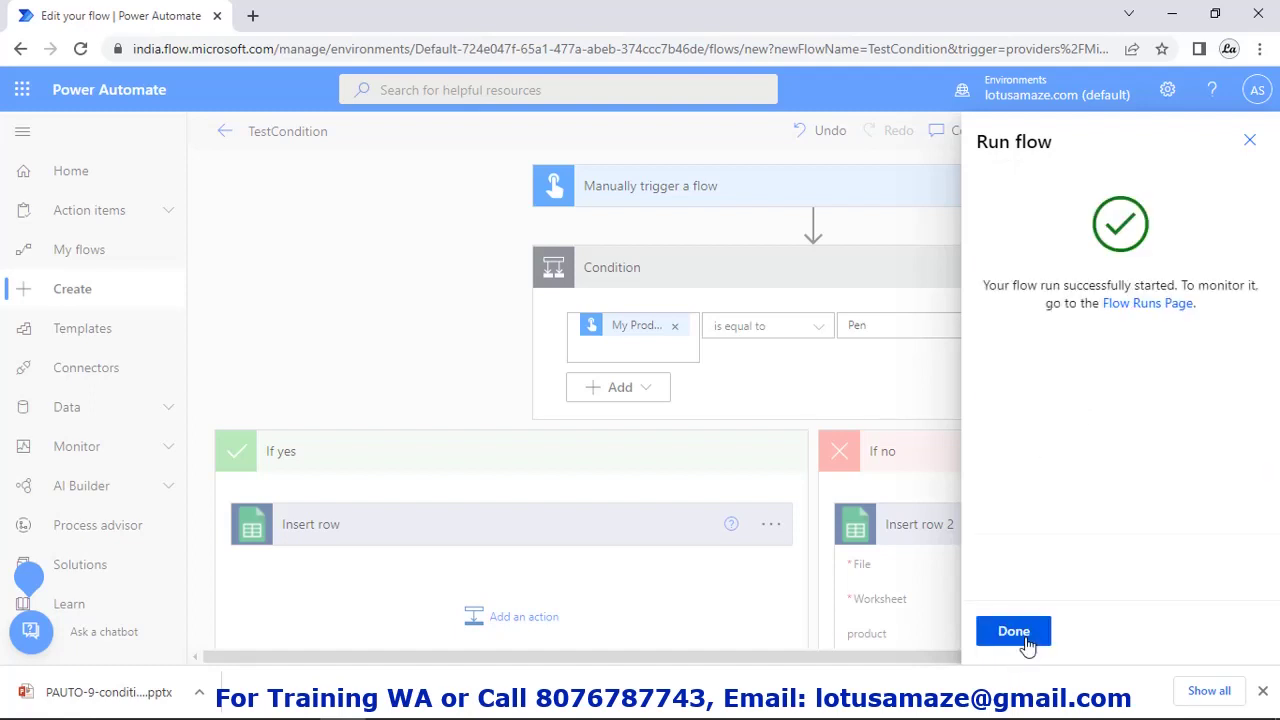
pyautogui.click(1013, 631)
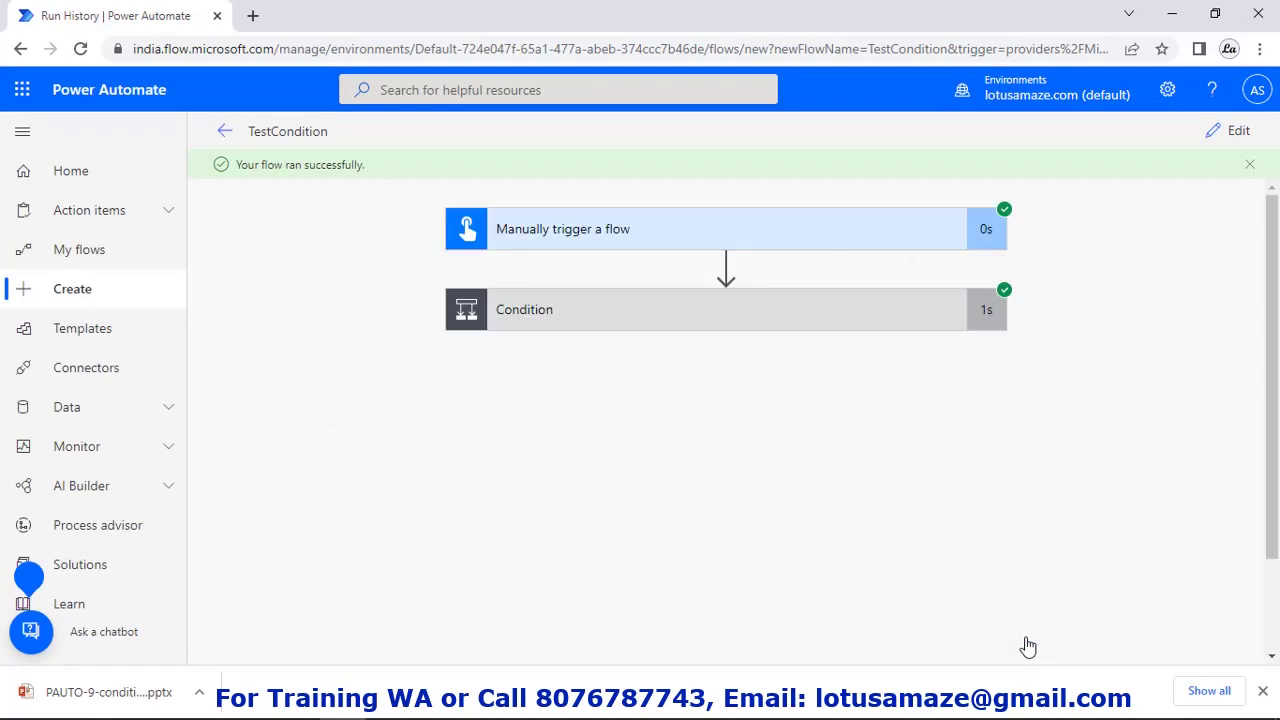
# - Inspect the Condition's result and branches in the run details, and check the inserted row in the condition spreadsheet in Google Sheets
pyautogui.click(708, 333)
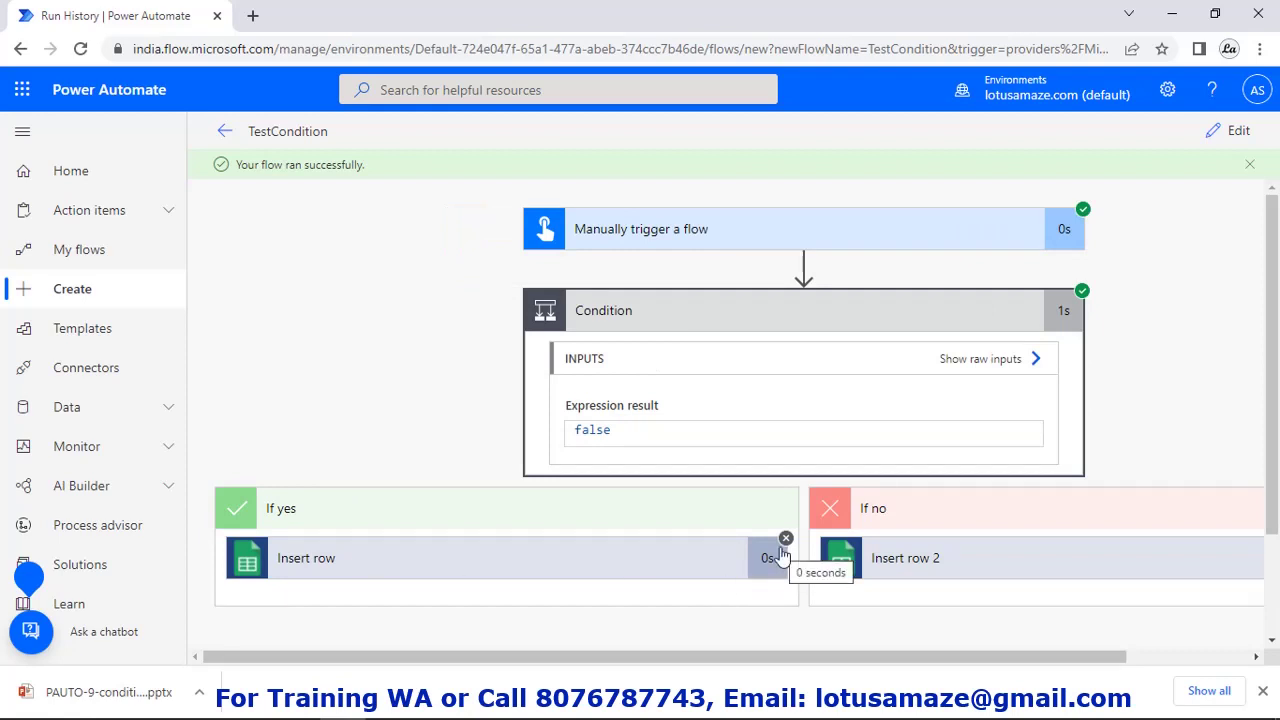
pyautogui.moveTo(934, 659); pyautogui.dragTo(1193, 665)
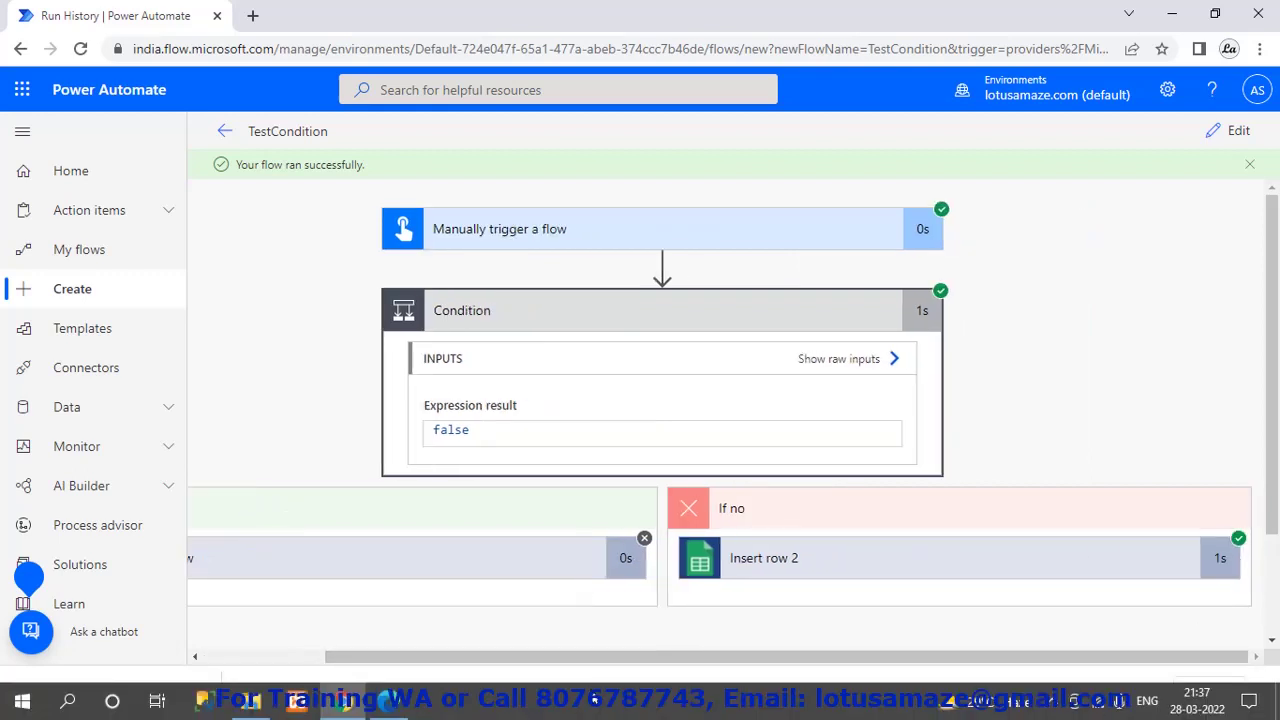
pyautogui.click(398, 704)
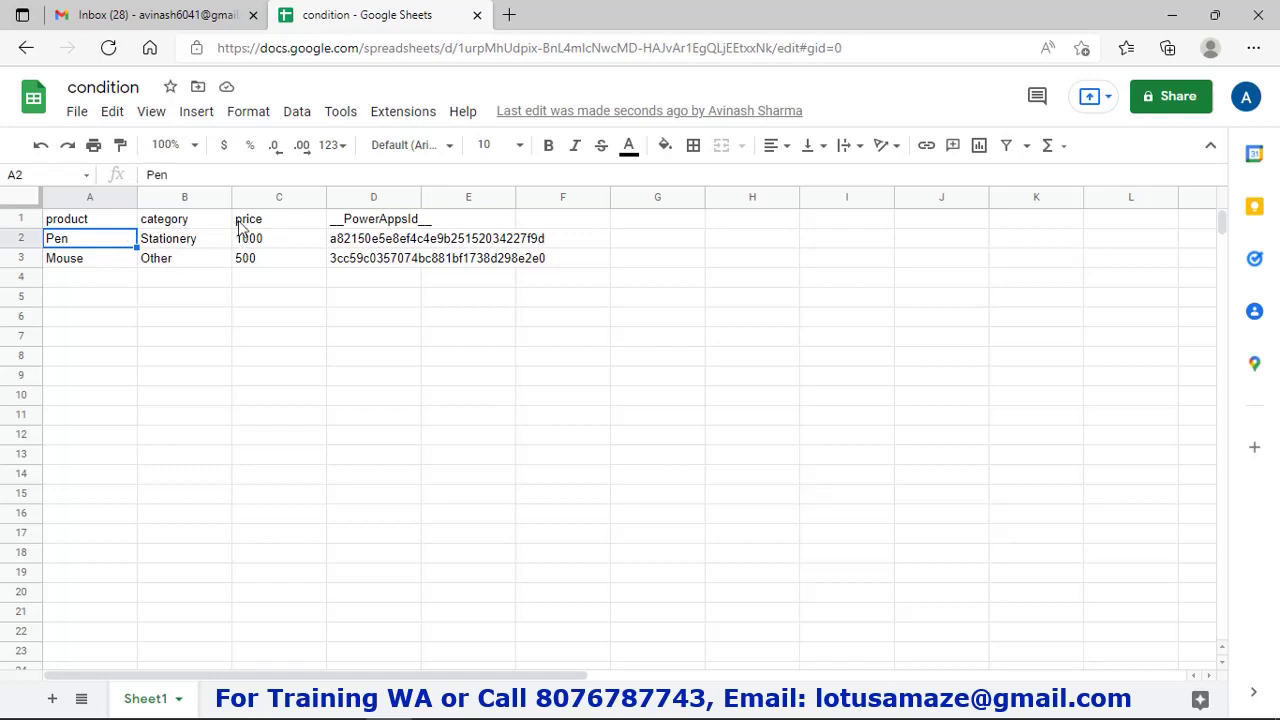
pyautogui.hotkey('alt', 'Tab')
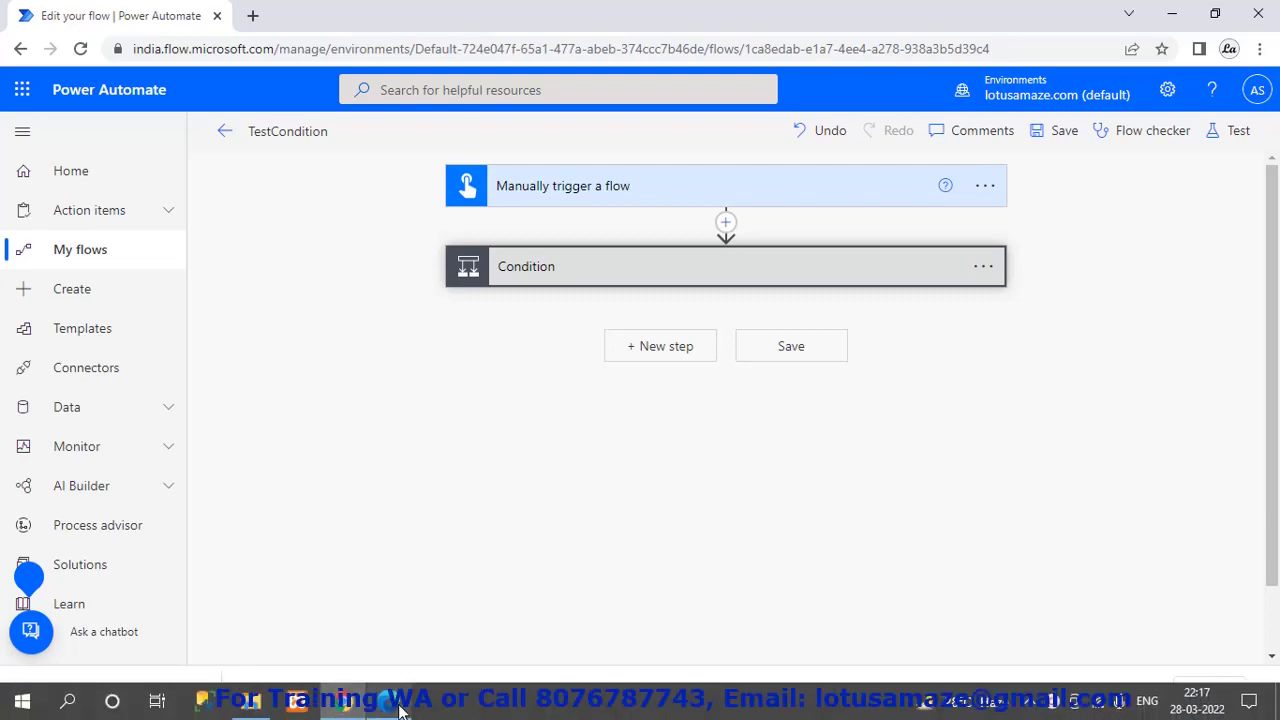
# - Switch to the PAUTO-9-condition-control PDF in the other browser to view the nested IF Else diagram, and return to the flow in Power Automate
pyautogui.click(398, 703)
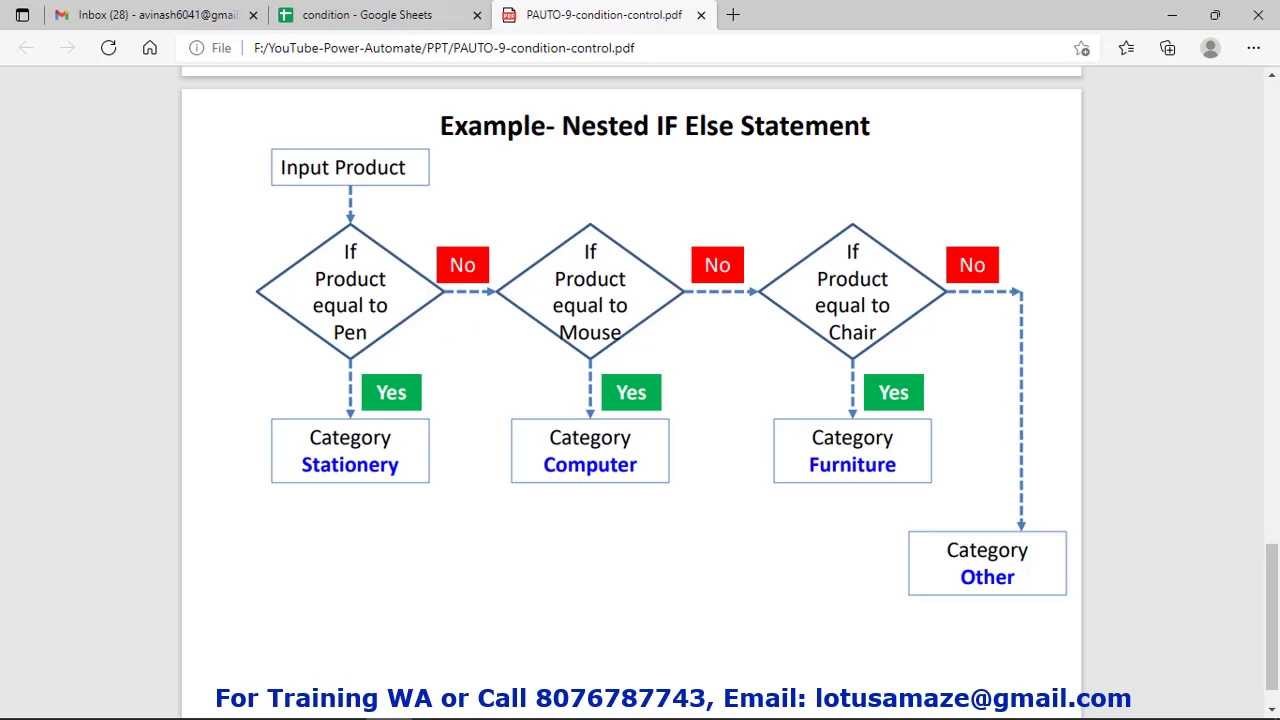
pyautogui.click(348, 708)
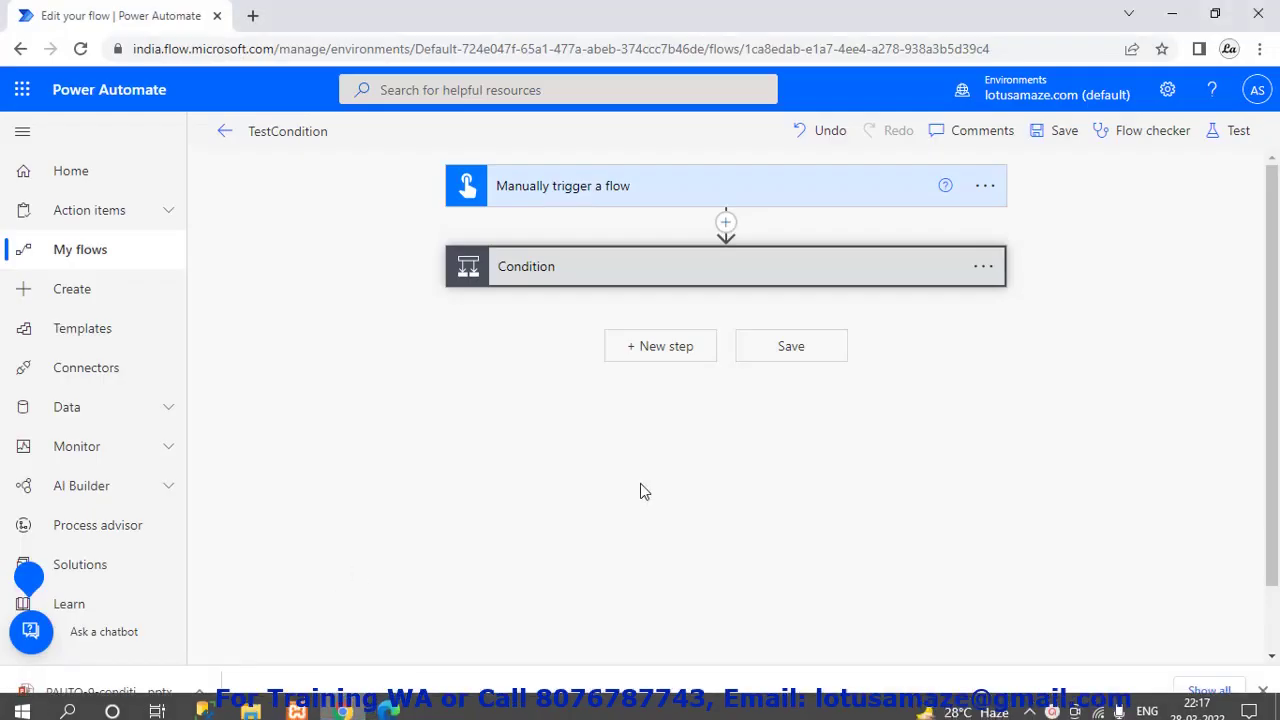
# - Expand the Condition and add a nested Condition control as an action in its If no branch
pyautogui.click(638, 276)
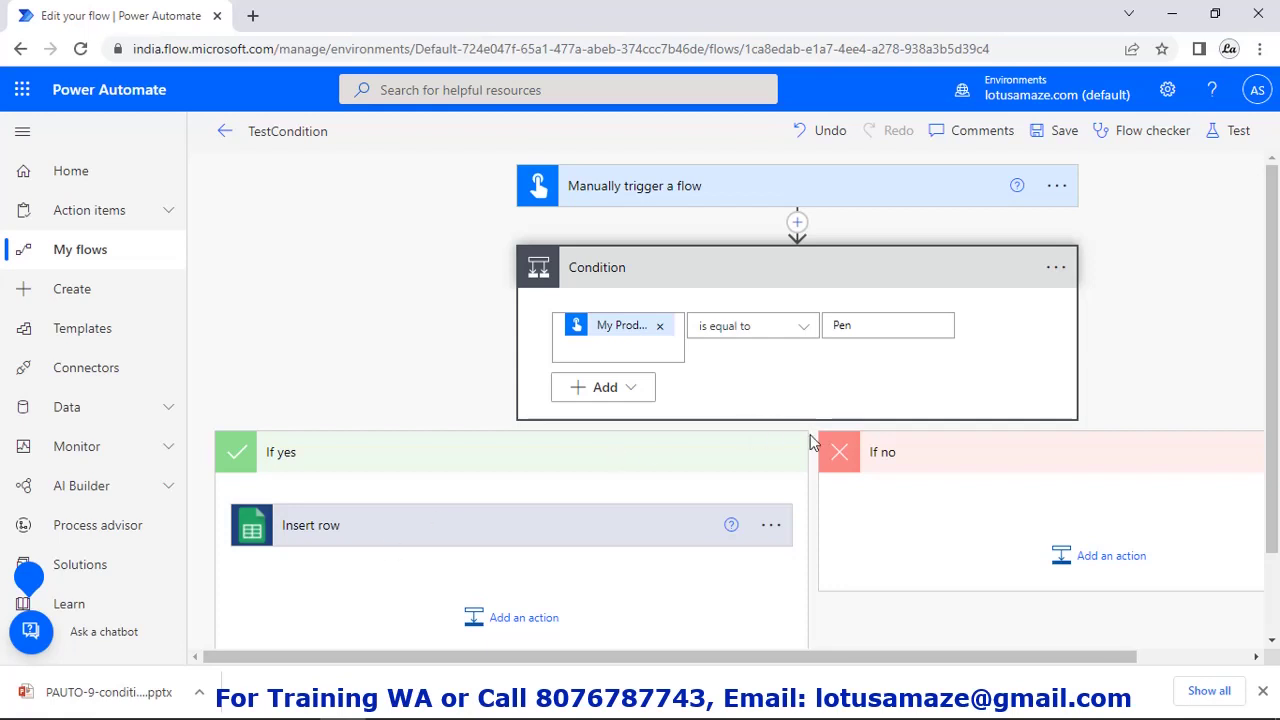
pyautogui.click(1112, 557)
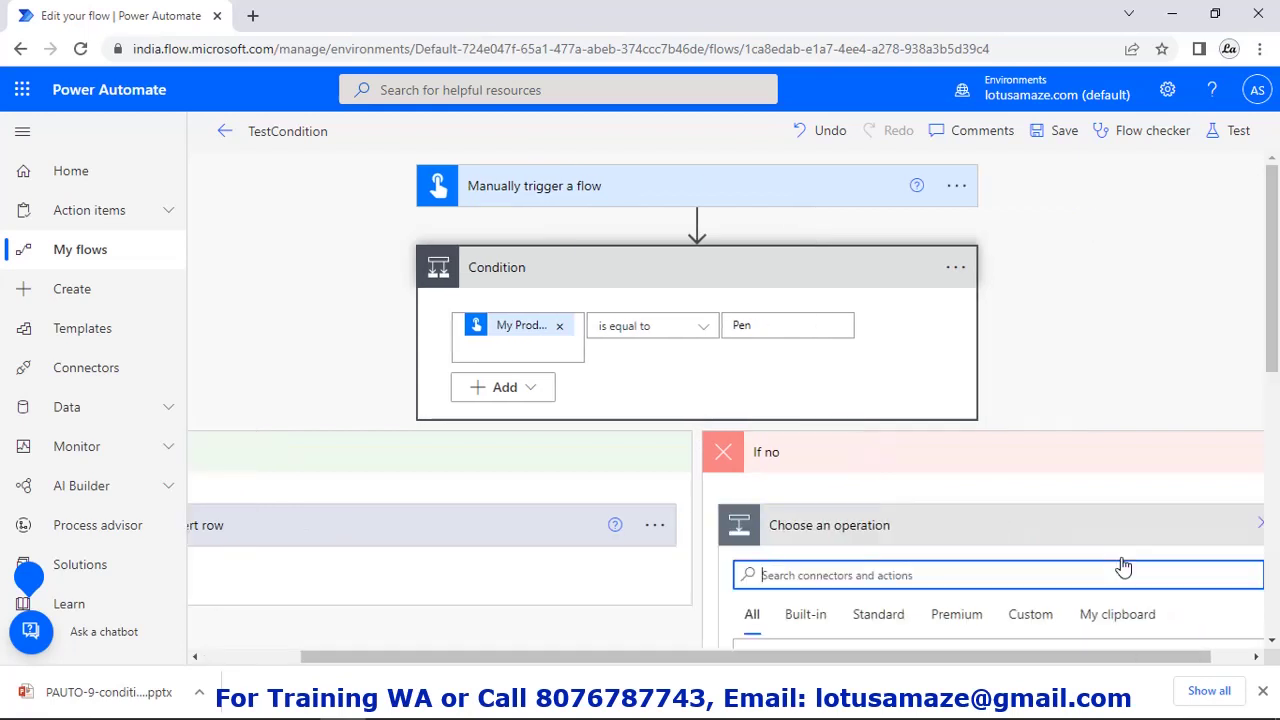
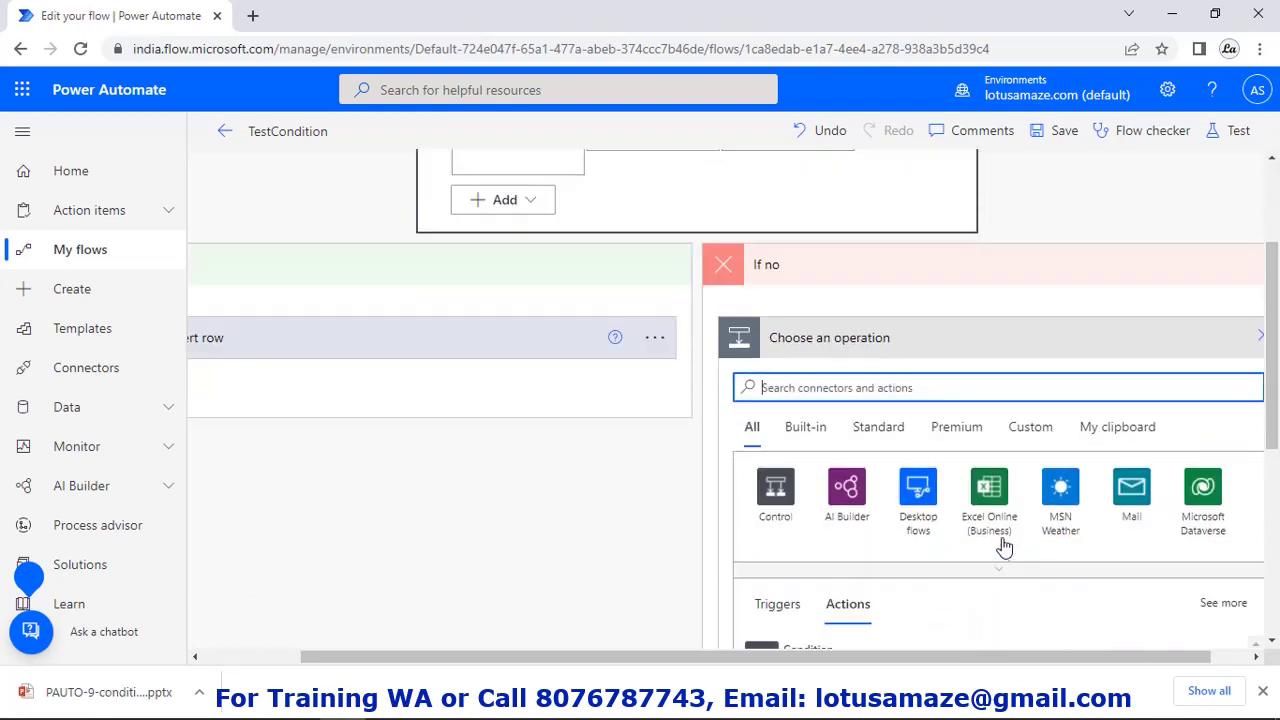
pyautogui.click(775, 488)
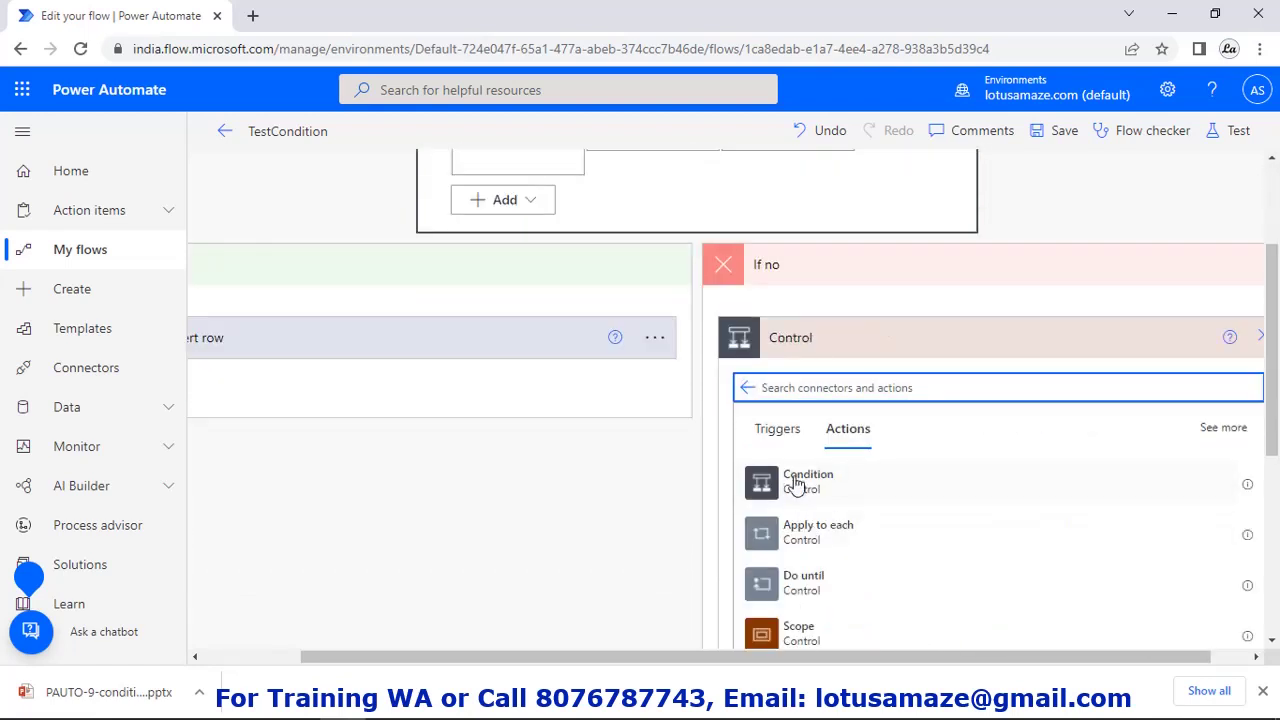
pyautogui.click(790, 485)
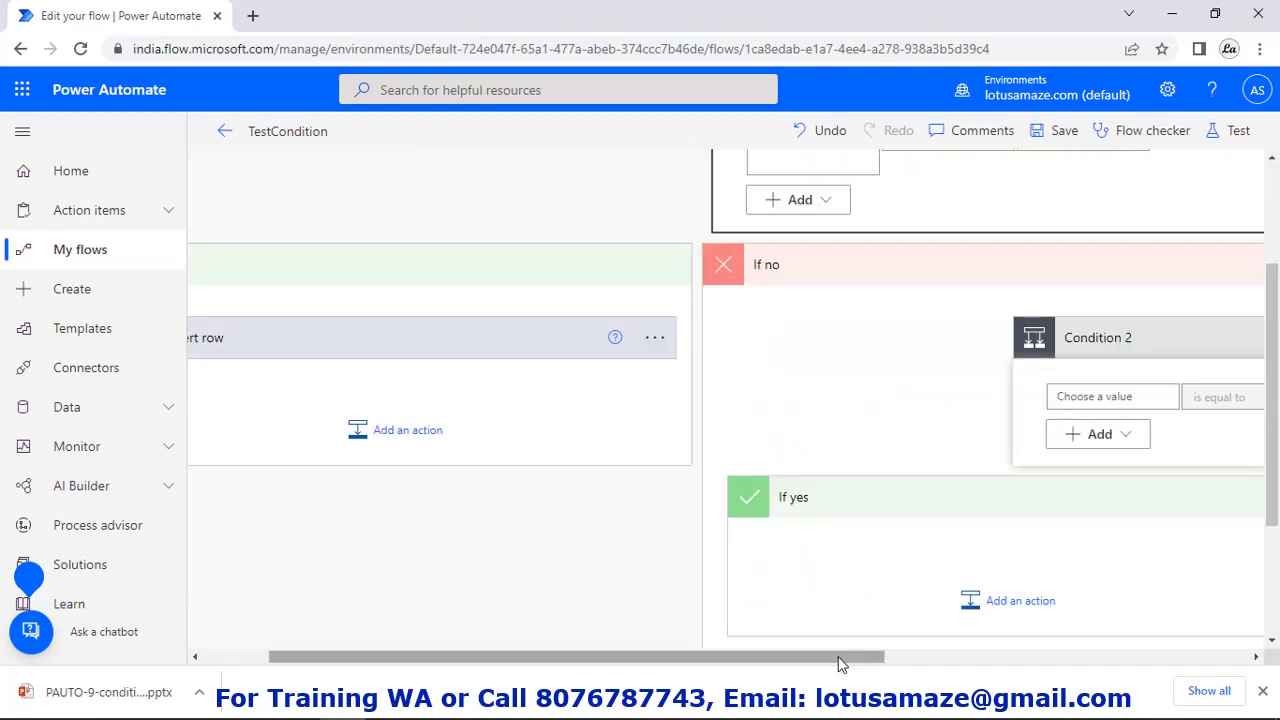
# - Set the nested condition to check that the My Product dynamic value is equal to Mouse
pyautogui.moveTo(846, 657); pyautogui.dragTo(1018, 657)
pyautogui.click(866, 400)
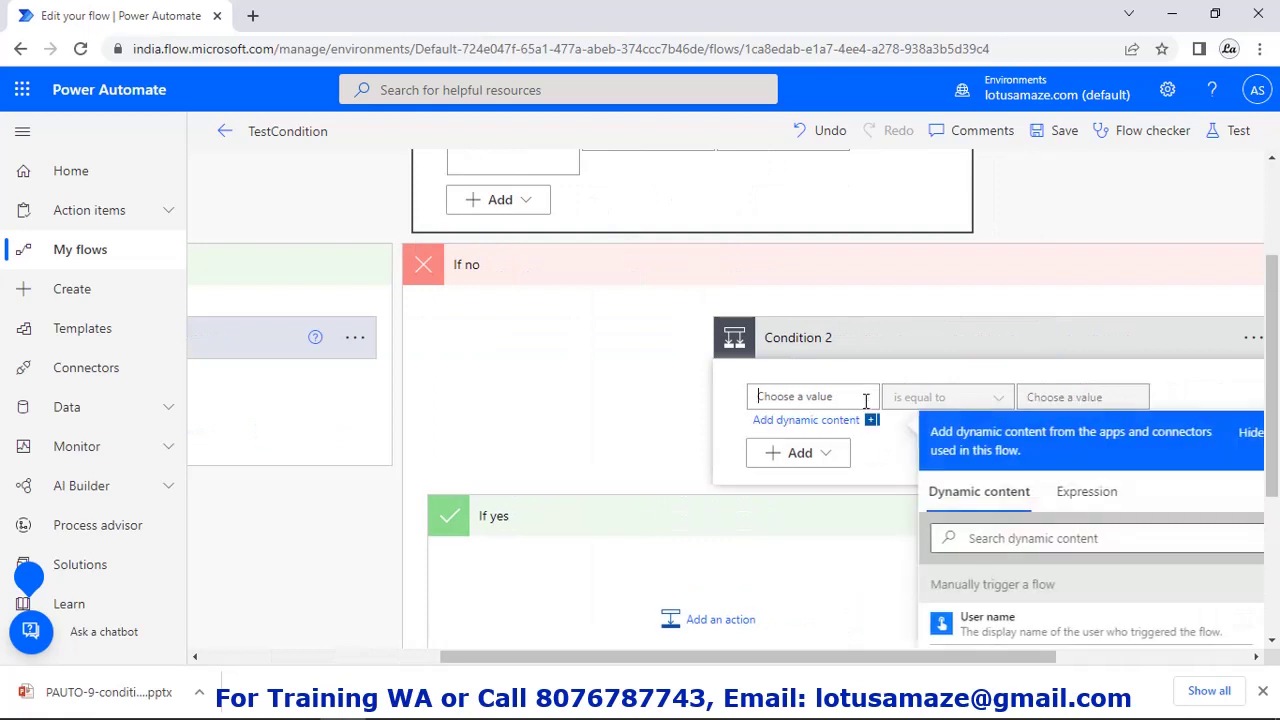
pyautogui.scroll(-3, 1118, 595)
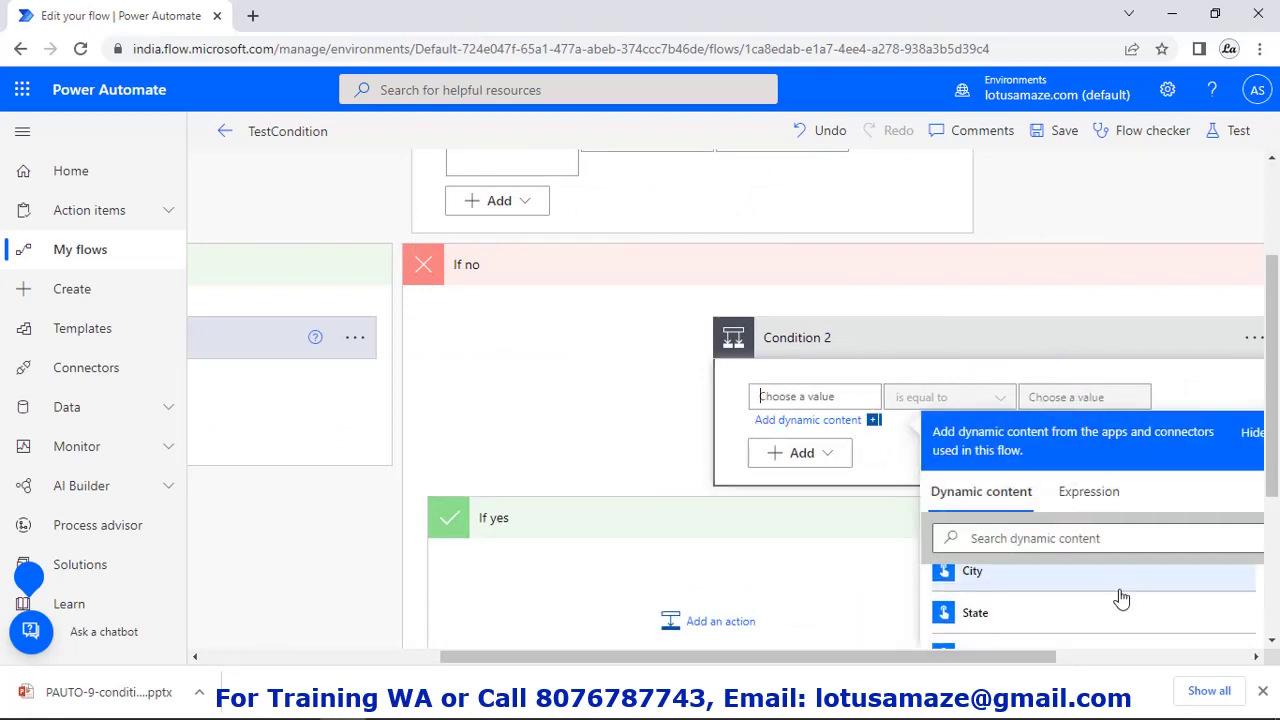
pyautogui.scroll(-3, 1214, 600)
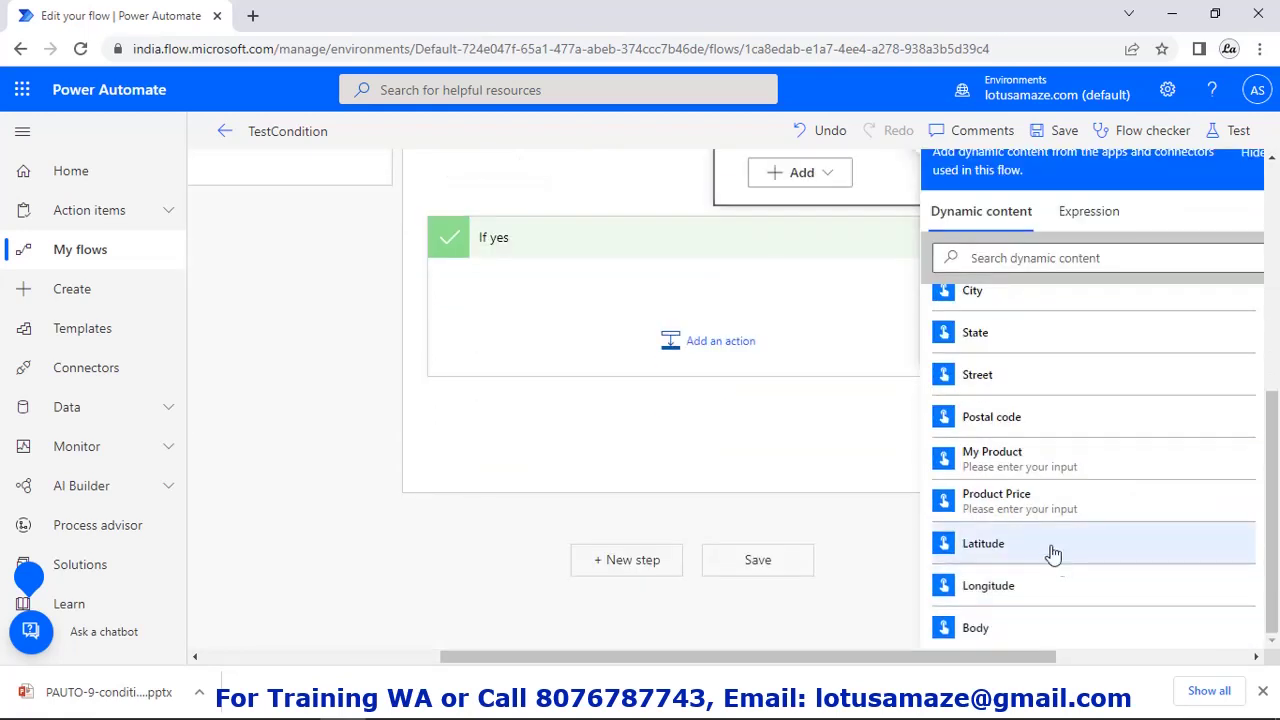
pyautogui.scroll(3, 1014, 458)
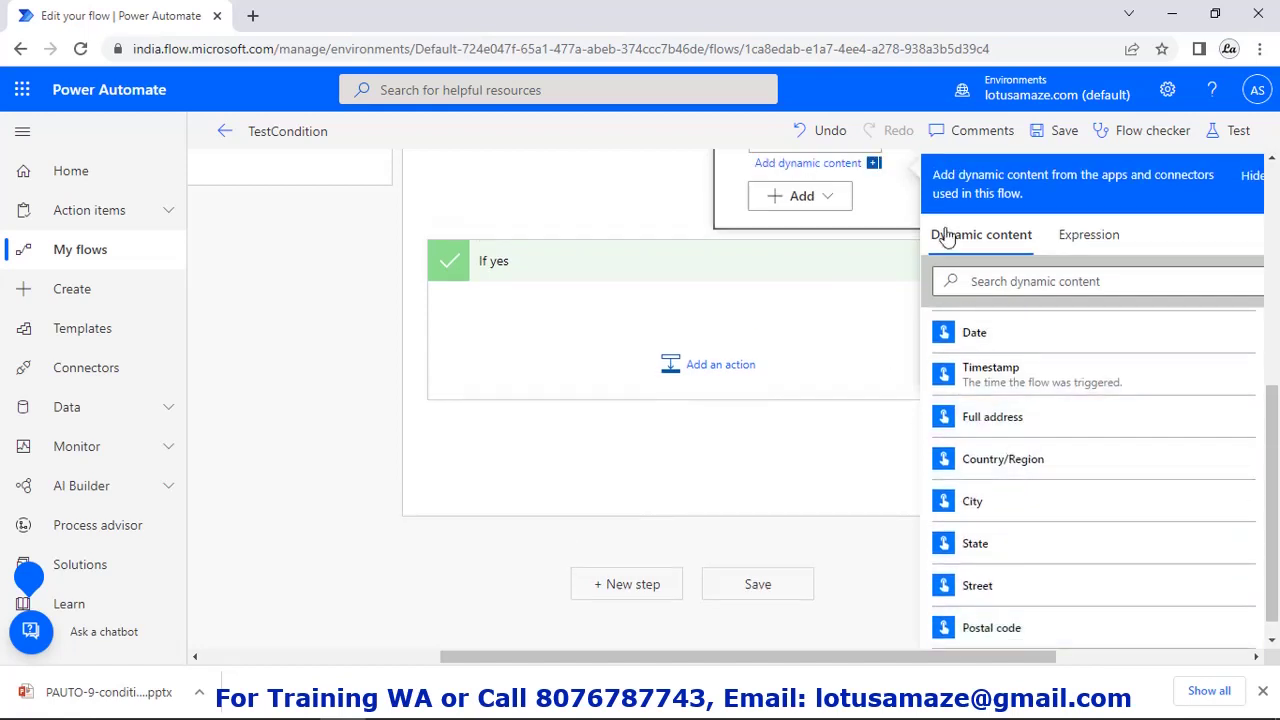
pyautogui.scroll(2, 1126, 305)
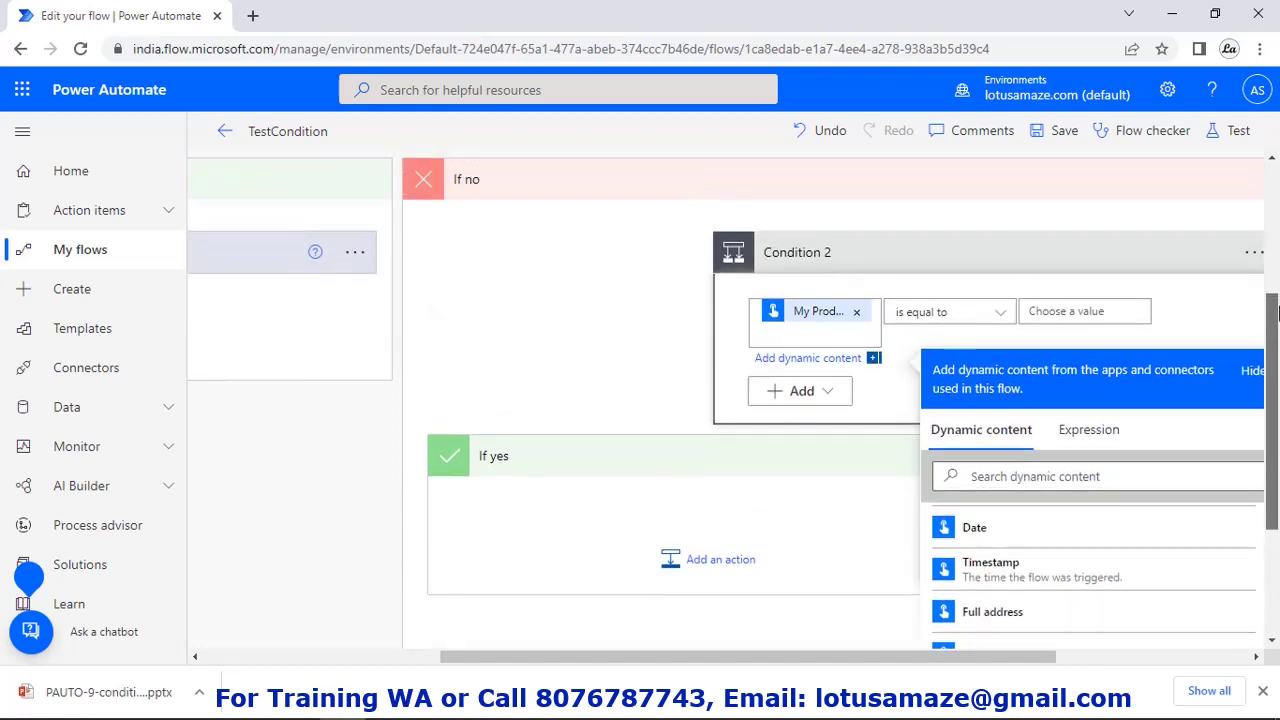
pyautogui.click(1126, 306)
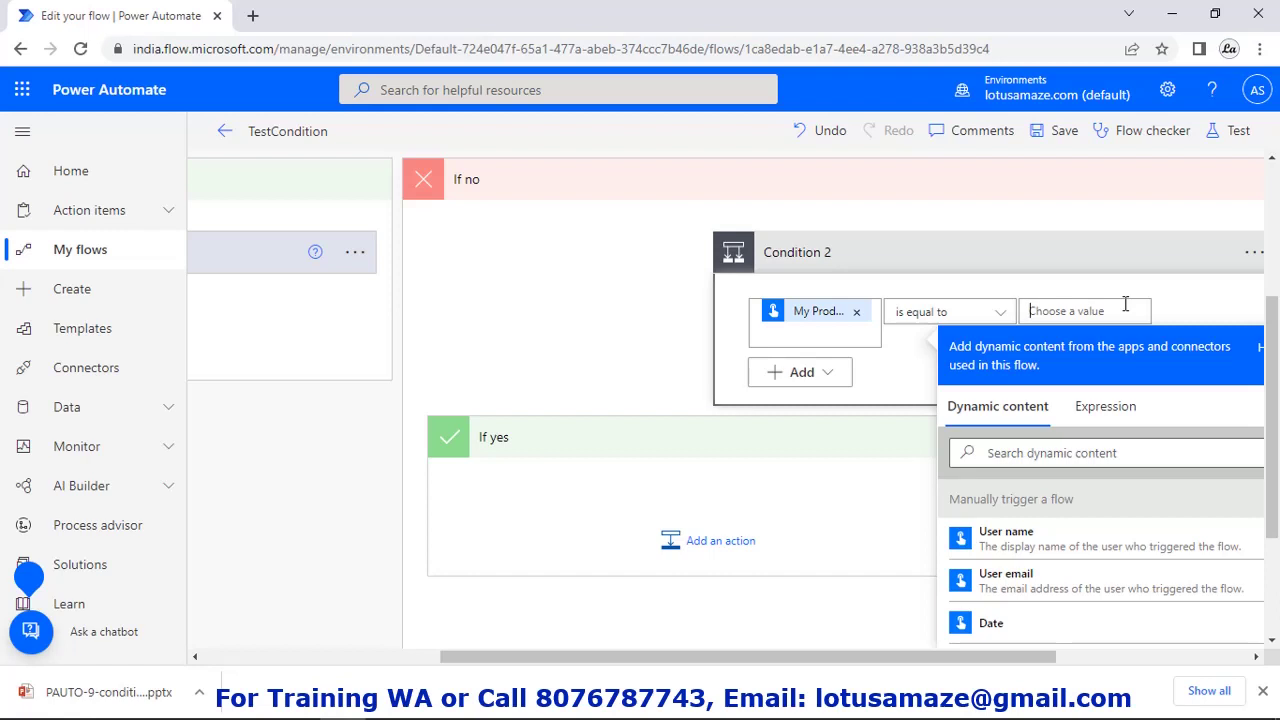
pyautogui.write('Mouse')
pyautogui.click(702, 546)
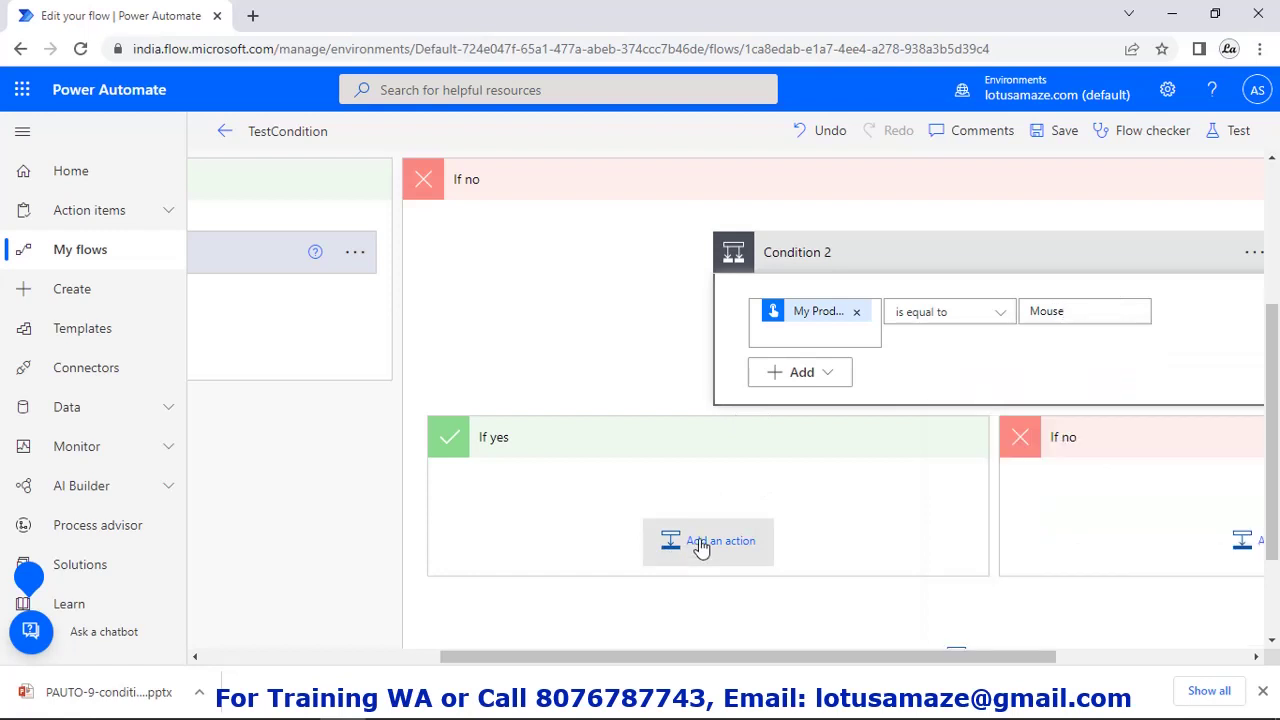
# - Add a Google Sheets Insert row action to the If yes branch of Condition 2
pyautogui.click(737, 549)
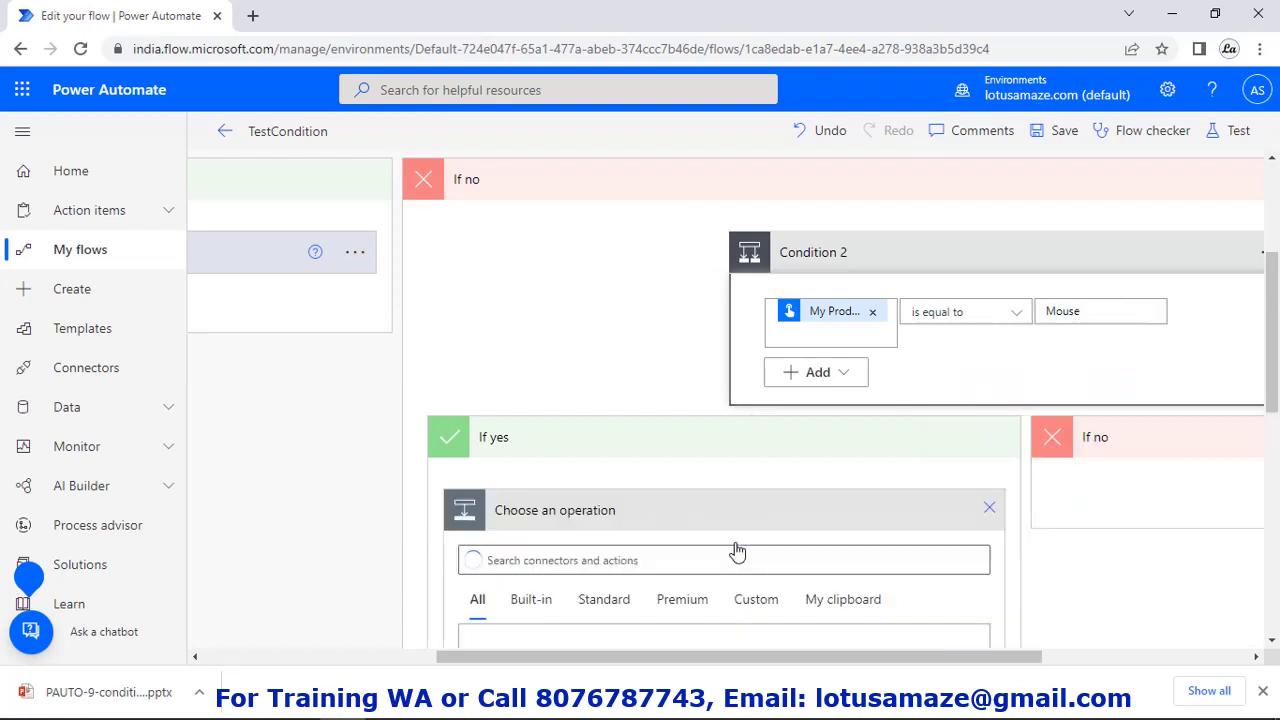
pyautogui.write('gog')
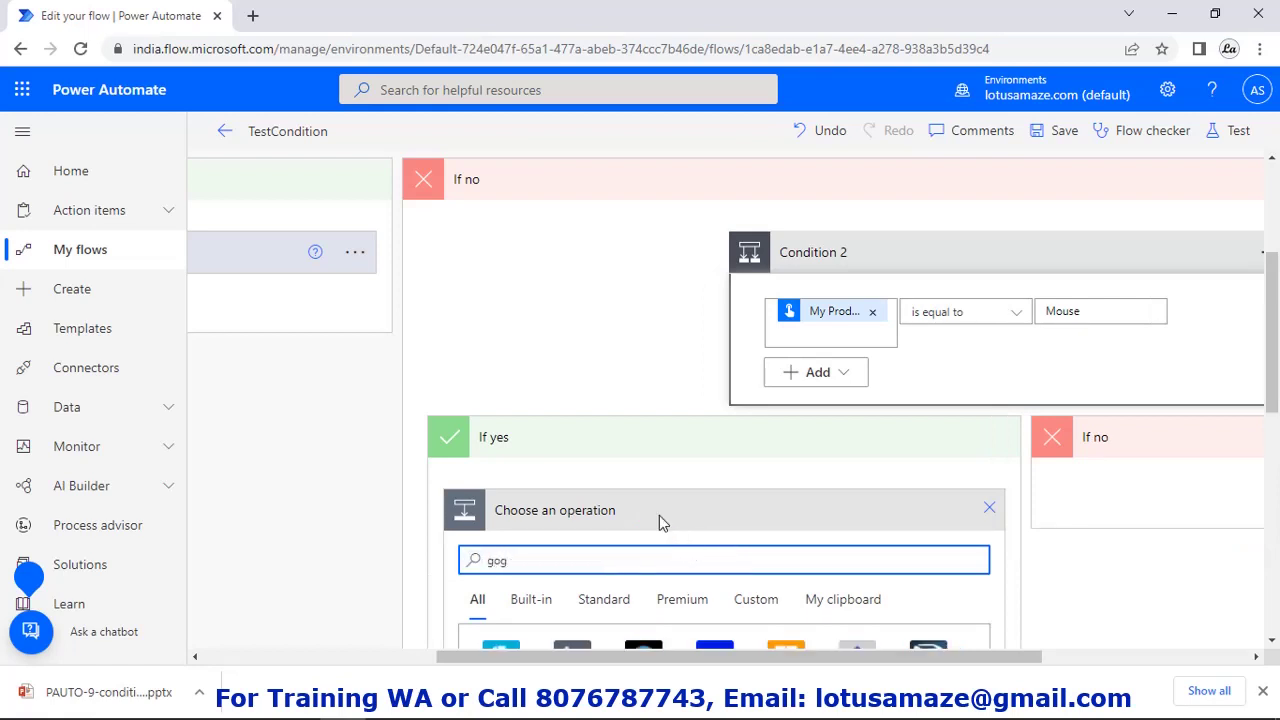
pyautogui.scroll(-2, 659, 515)
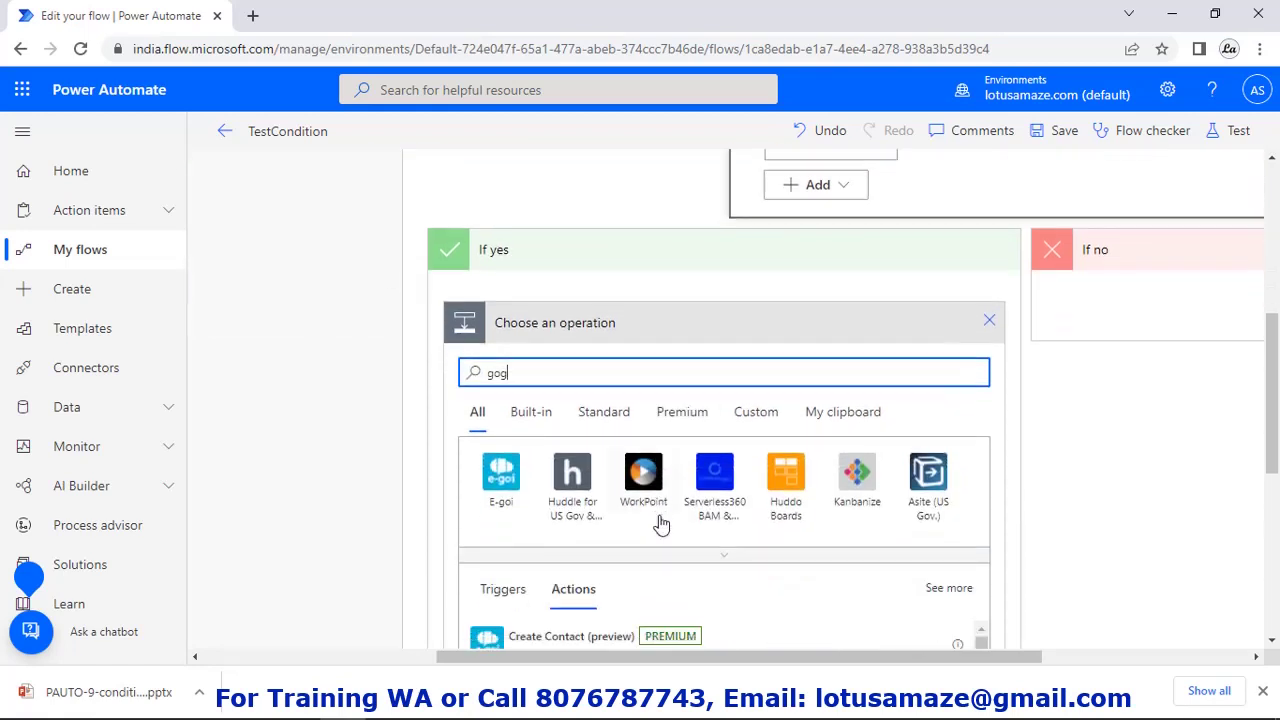
pyautogui.moveTo(528, 374); pyautogui.dragTo(470, 374)
pyautogui.write('goo')
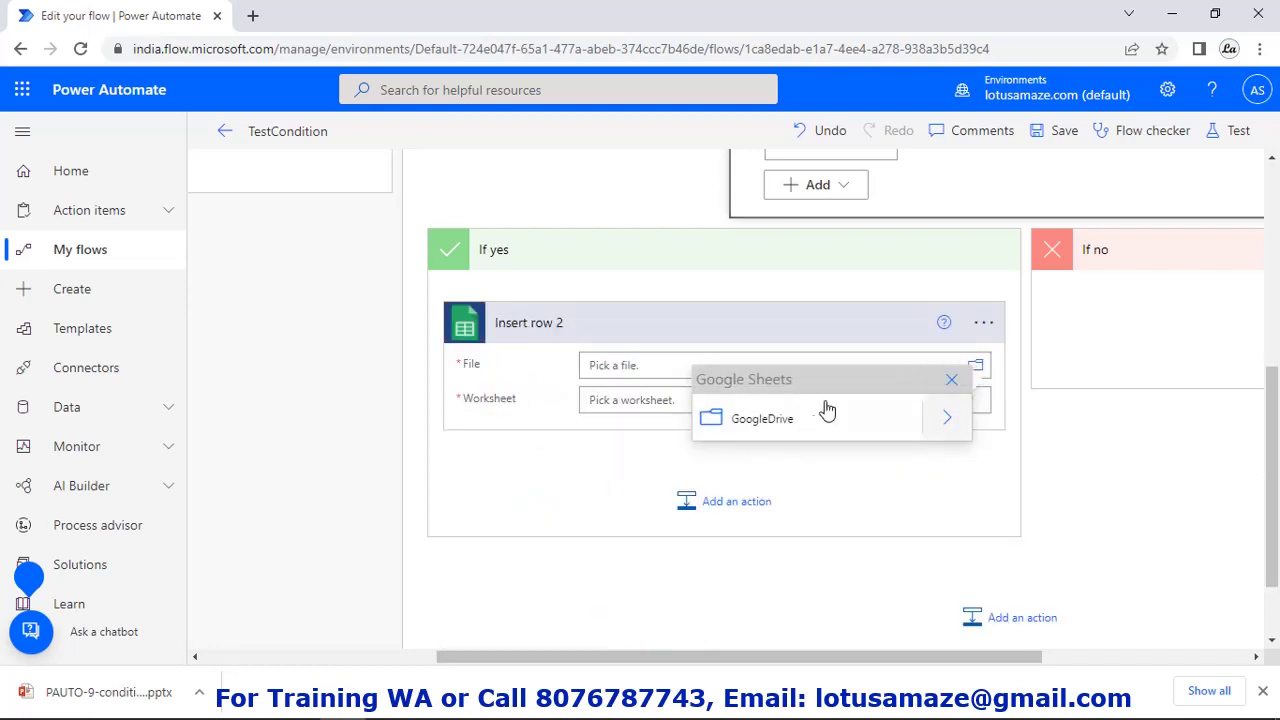
# - Point the Insert row 2 action to the condition file in GoogleDrive and its worksheet Sheet1
pyautogui.click(951, 427)
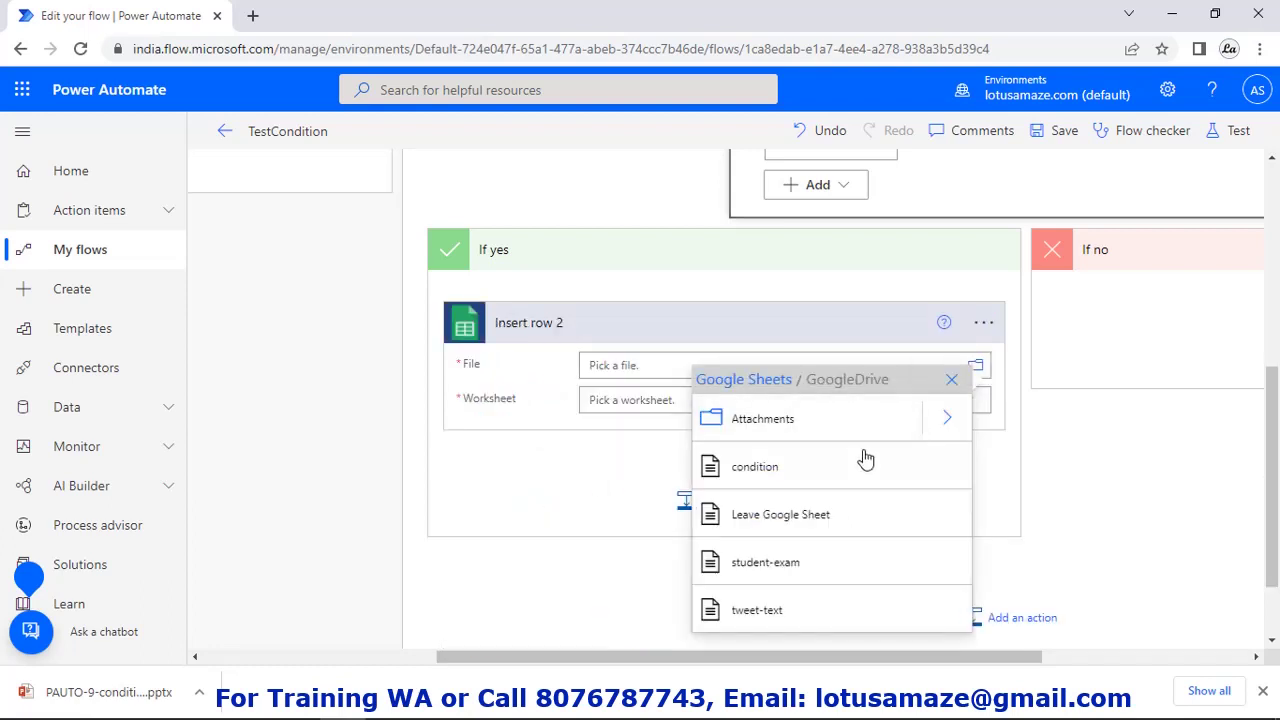
pyautogui.click(781, 476)
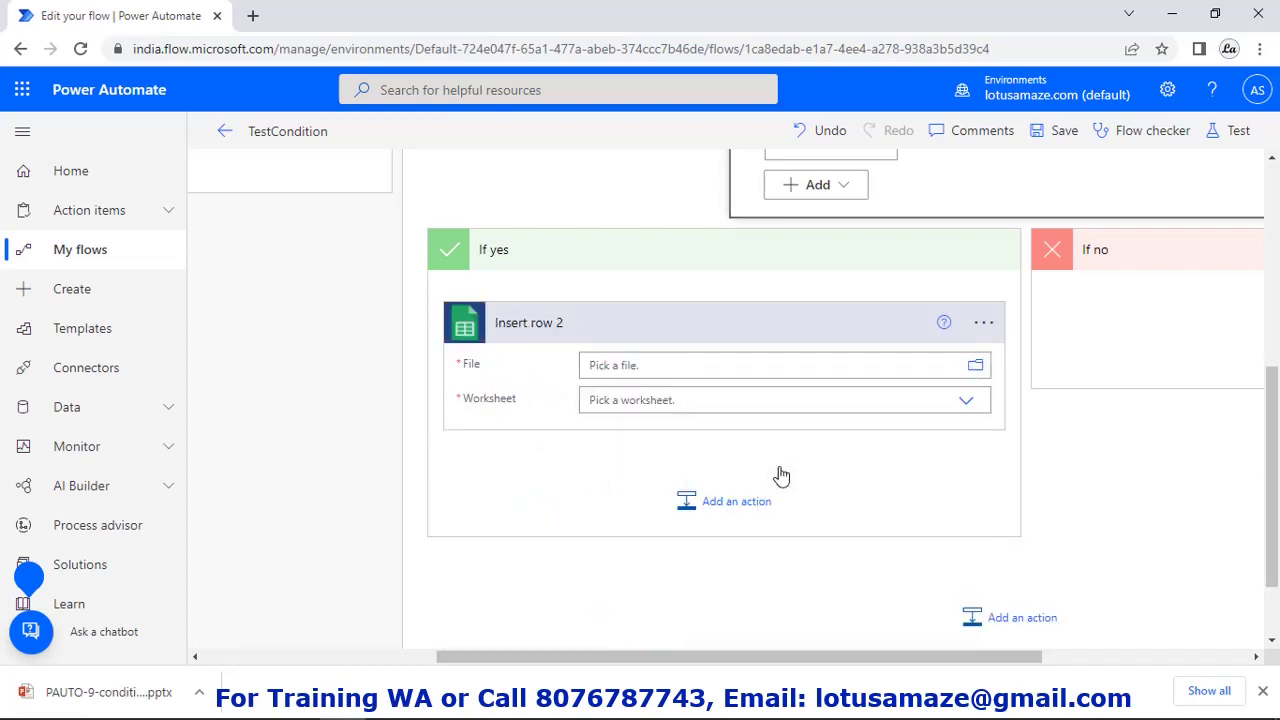
pyautogui.click(666, 416)
pyautogui.click(626, 446)
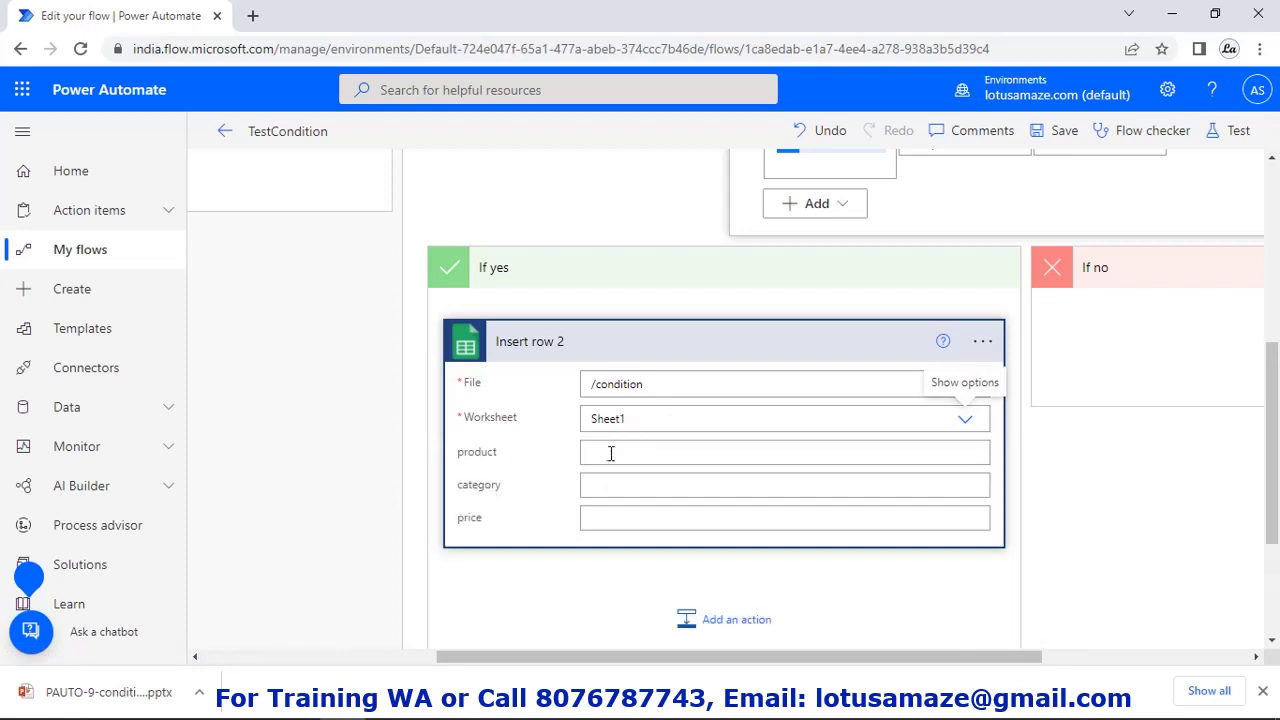
# - Fill the Insert row 2 fields with the My Product dynamic value as product, Computer as category and 2000 as price
pyautogui.click(610, 453)
pyautogui.scroll(-5, 1171, 560)
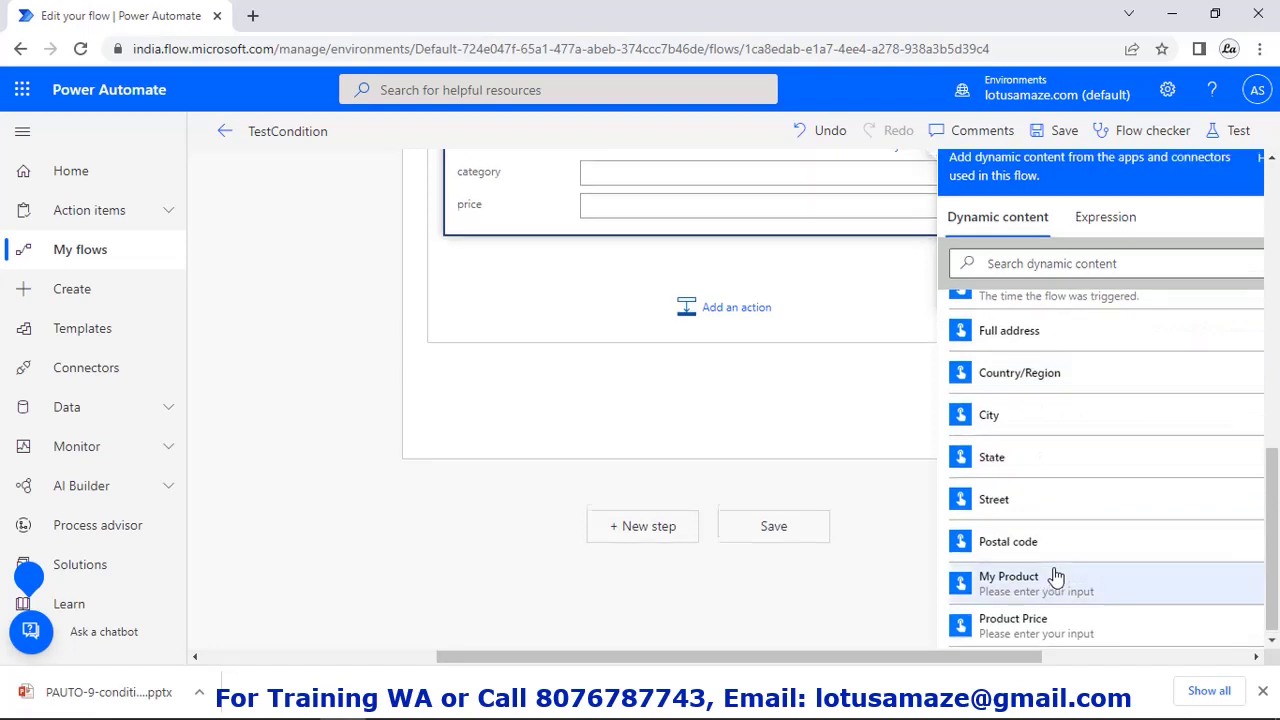
pyautogui.click(656, 177)
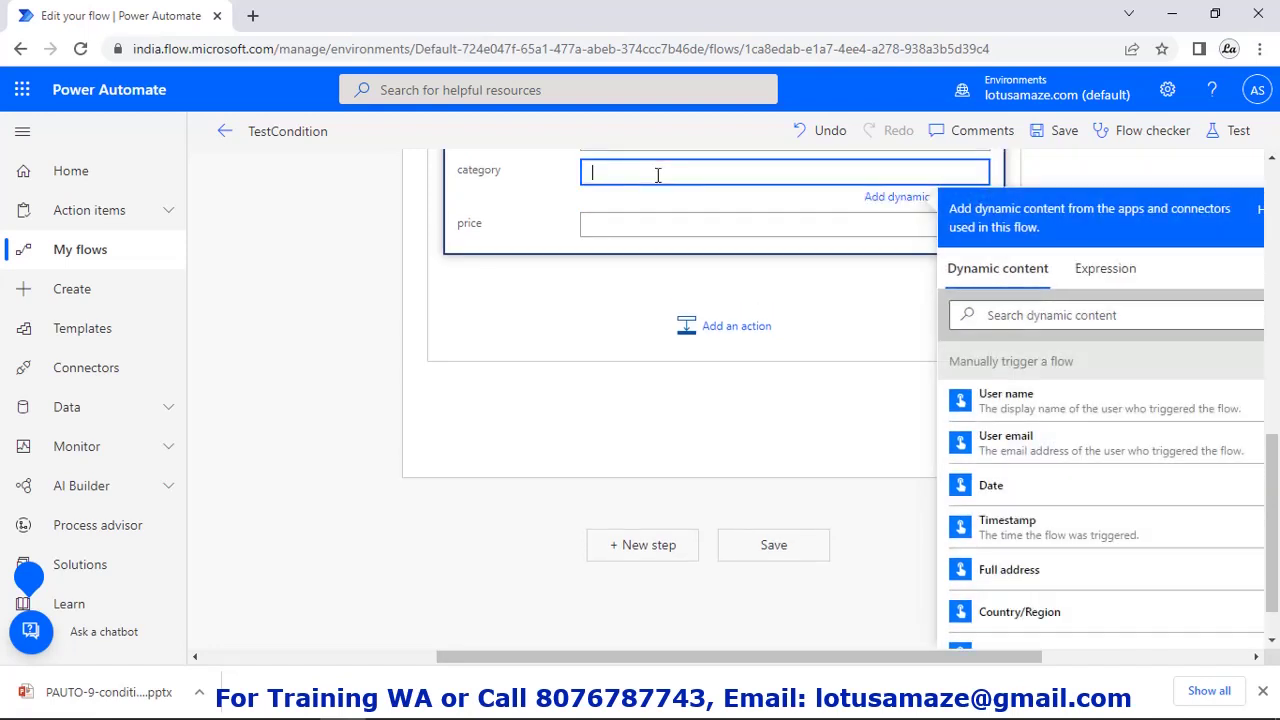
pyautogui.write('Computer')
pyautogui.click(647, 230)
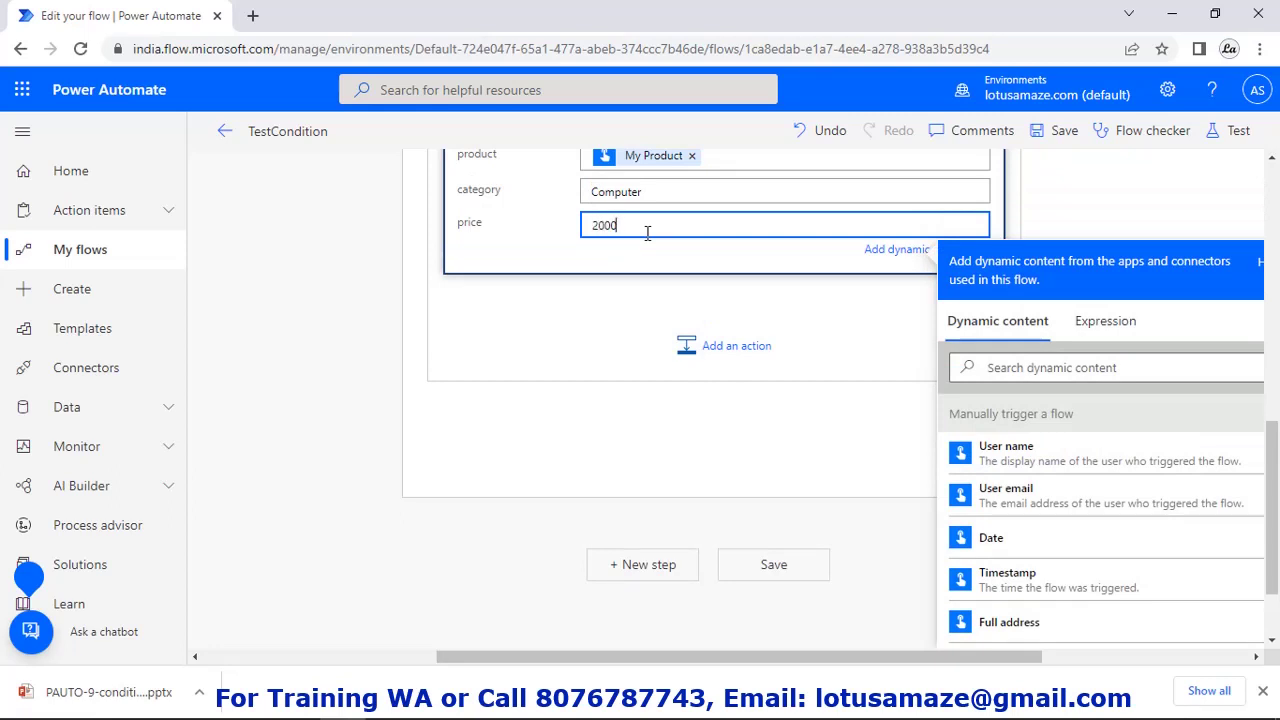
pyautogui.write('2000')
pyautogui.click(1201, 218)
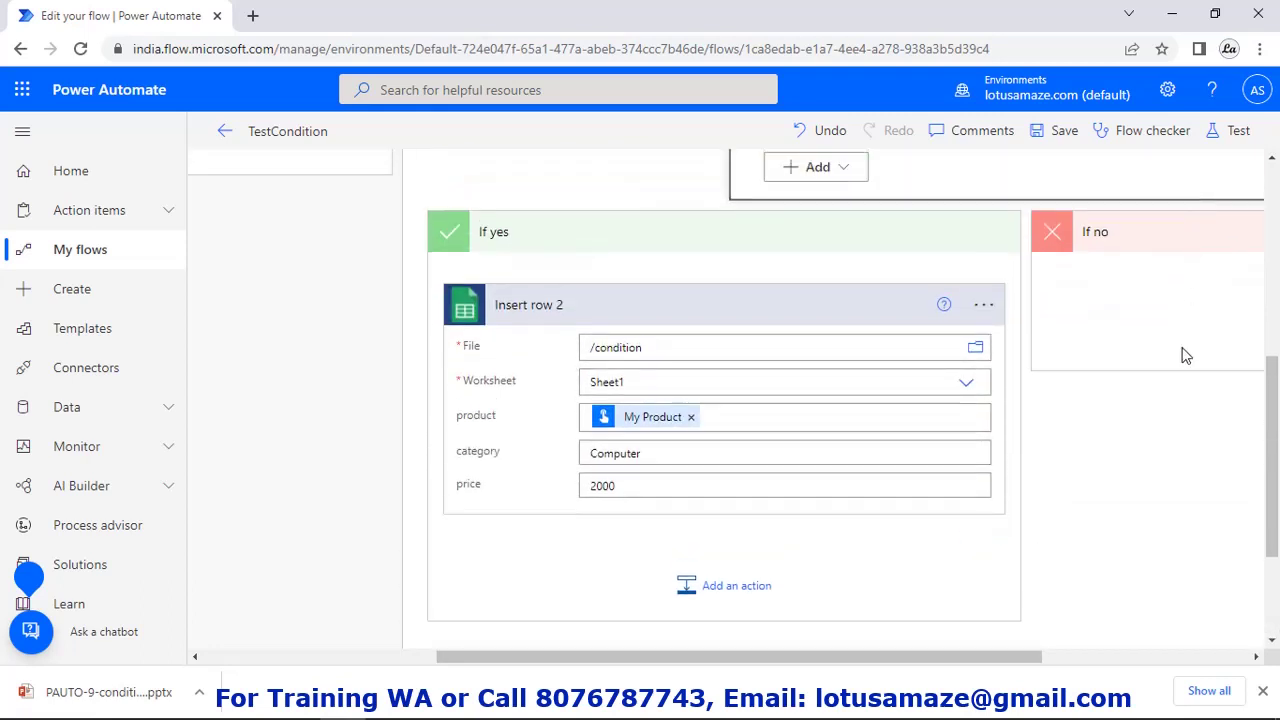
pyautogui.moveTo(975, 656); pyautogui.dragTo(1120, 656)
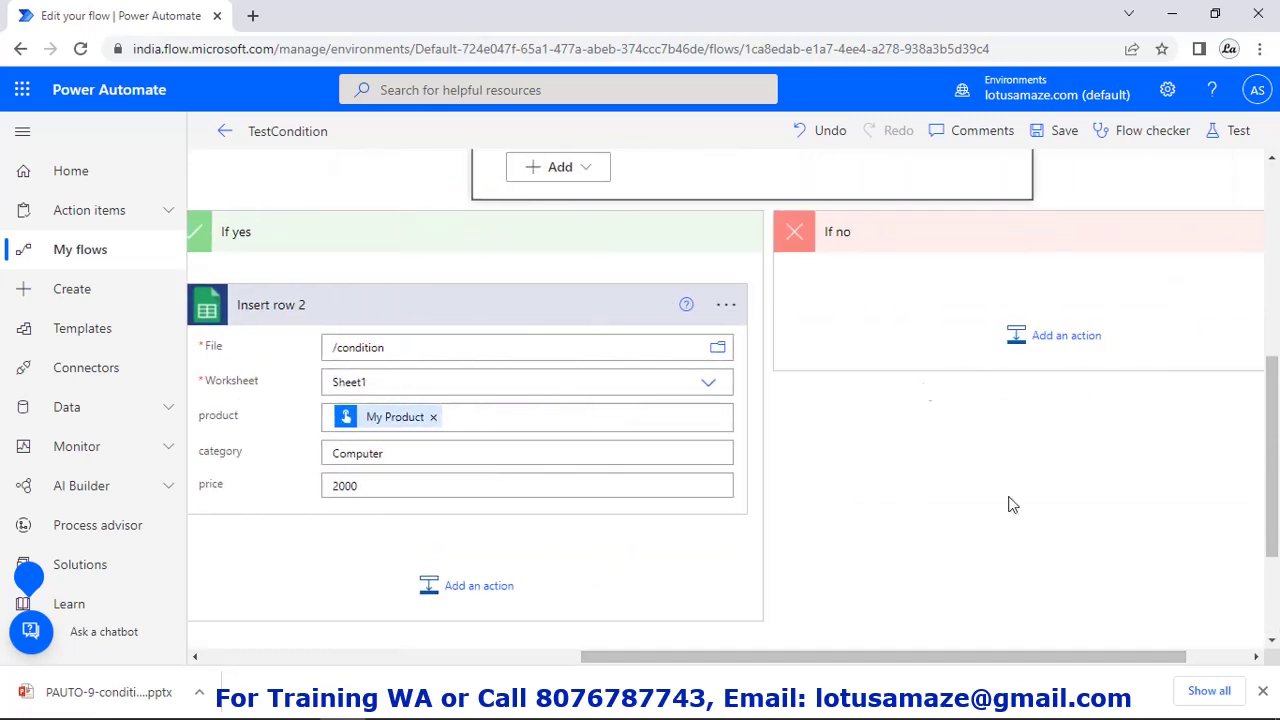
# - Add a Google Sheets Insert row action to the If no branch of Condition 2
pyautogui.click(1068, 336)
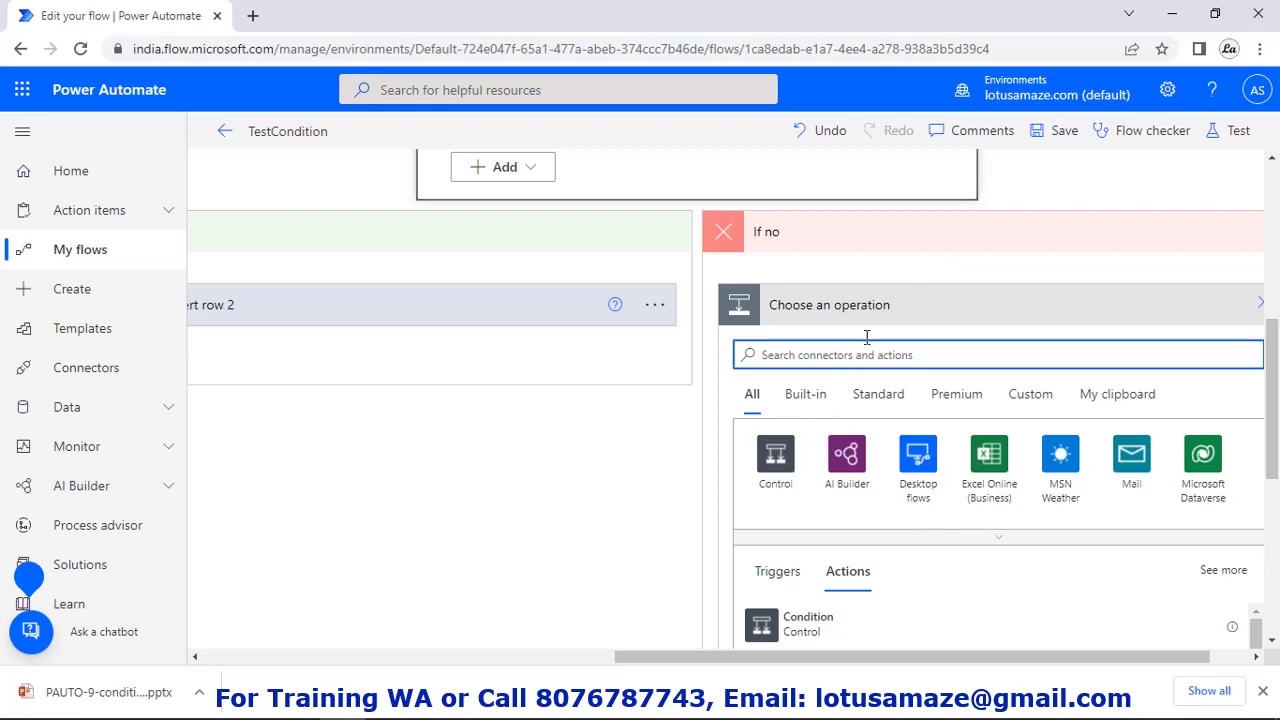
pyautogui.write('goo')
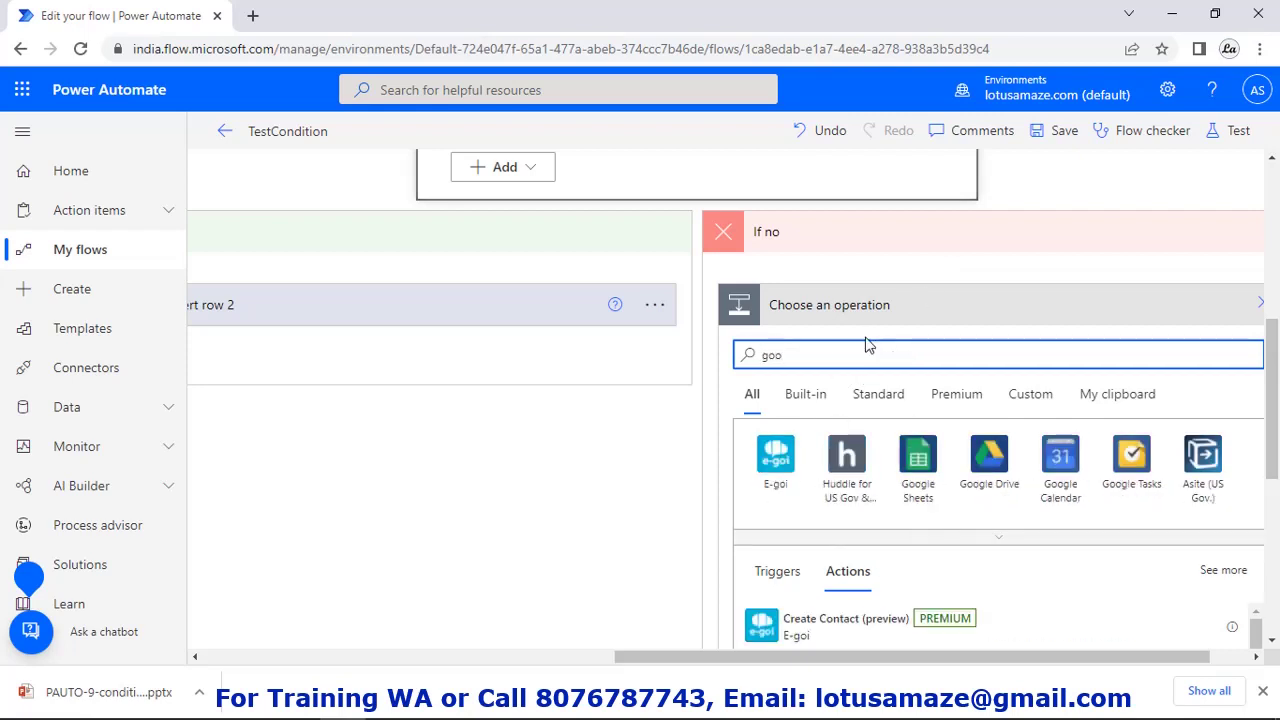
pyautogui.click(919, 465)
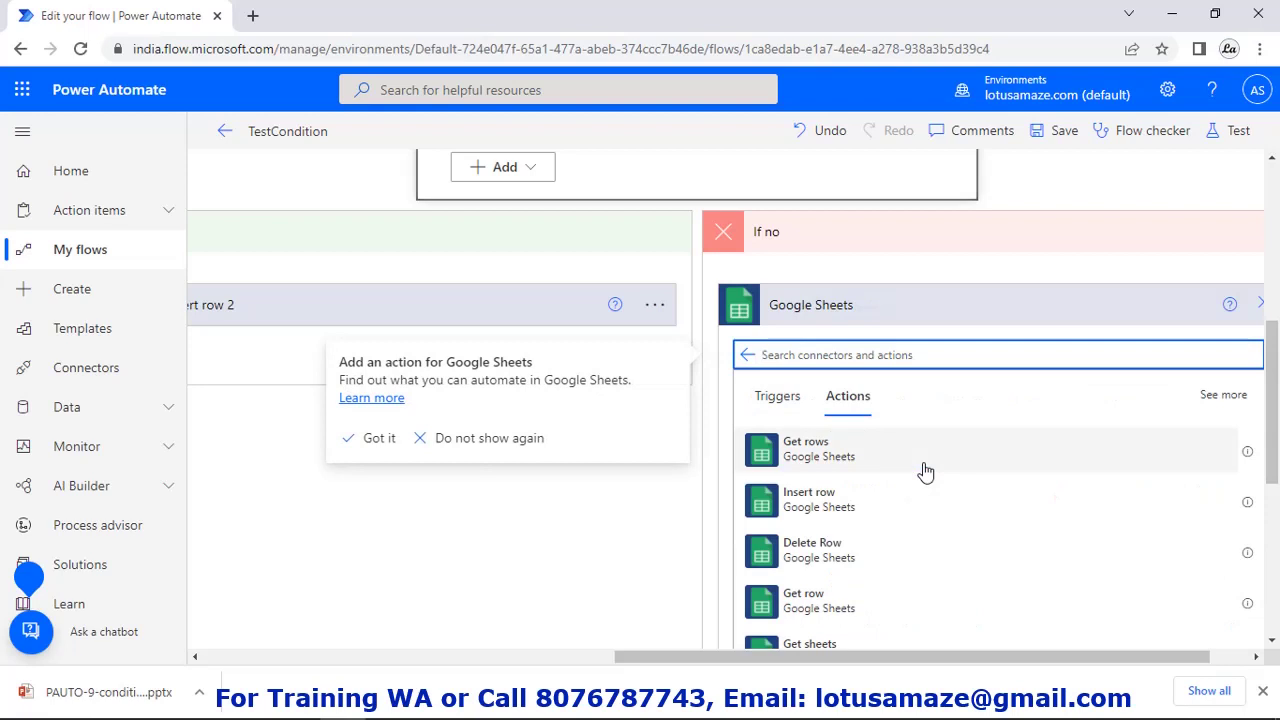
pyautogui.click(820, 503)
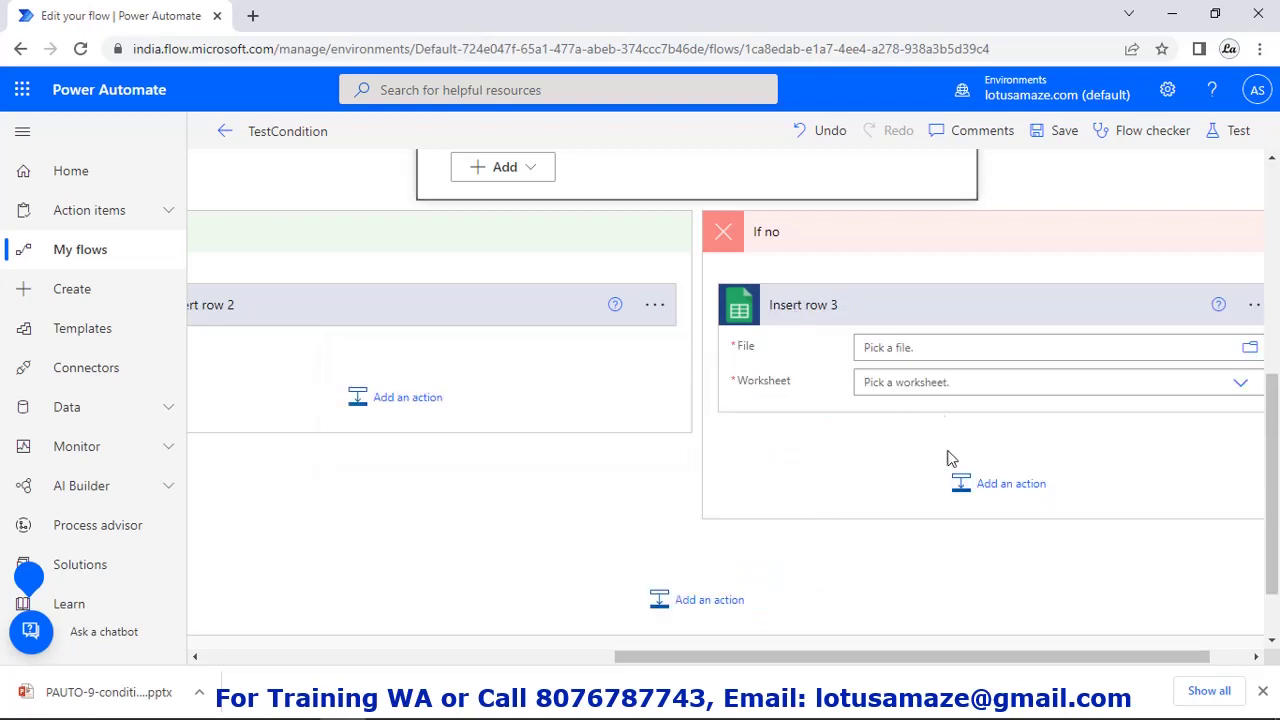
# - Point the Insert row 3 action to the condition file in GoogleDrive and its worksheet Sheet1
pyautogui.click(950, 347)
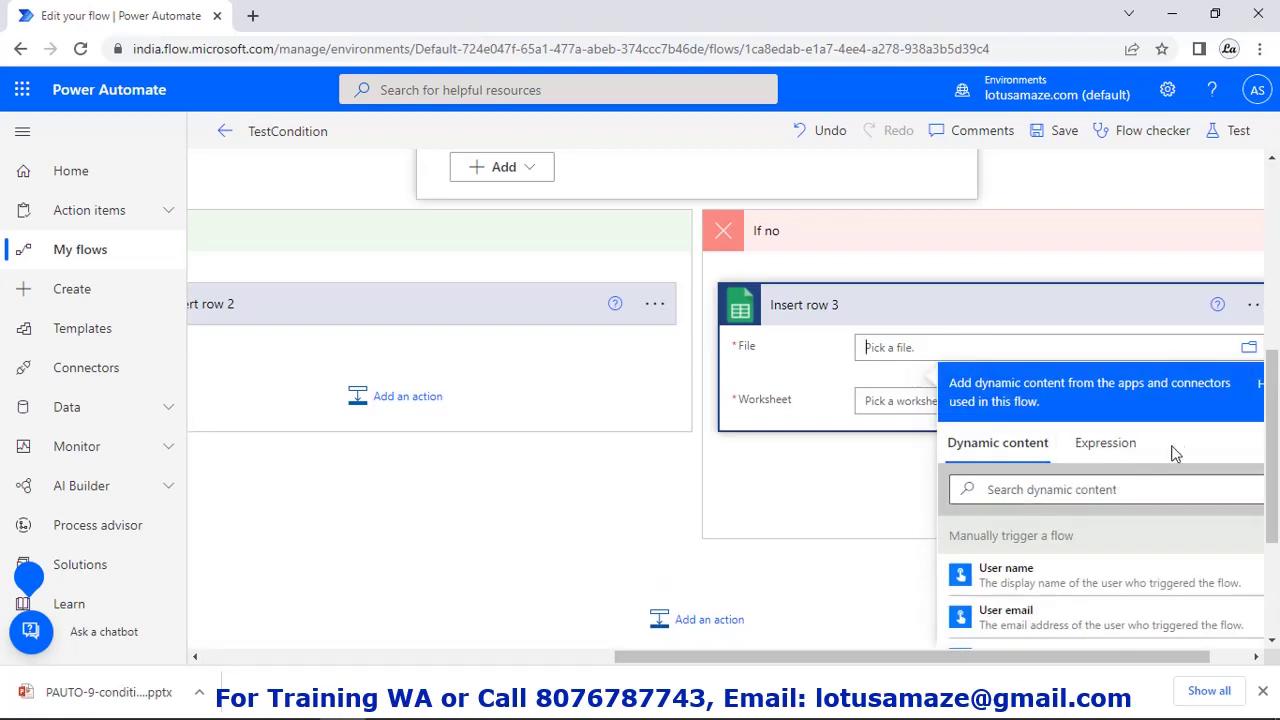
pyautogui.click(1245, 356)
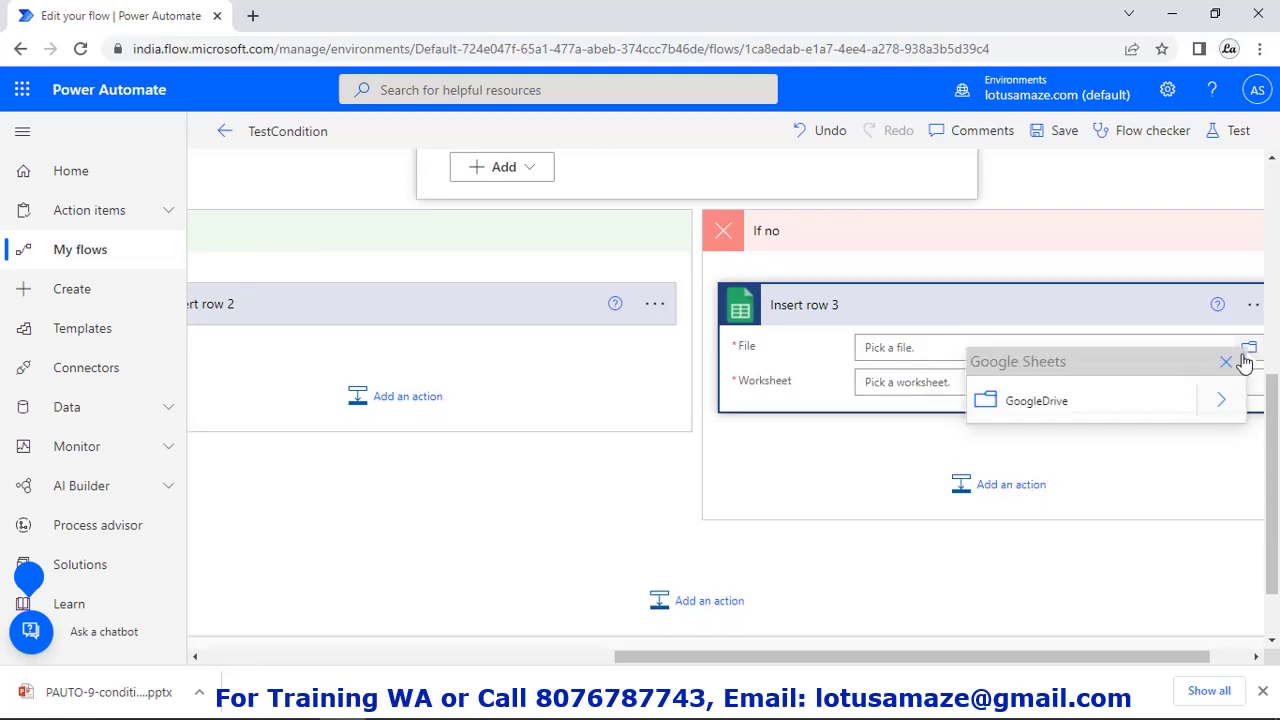
pyautogui.click(1222, 410)
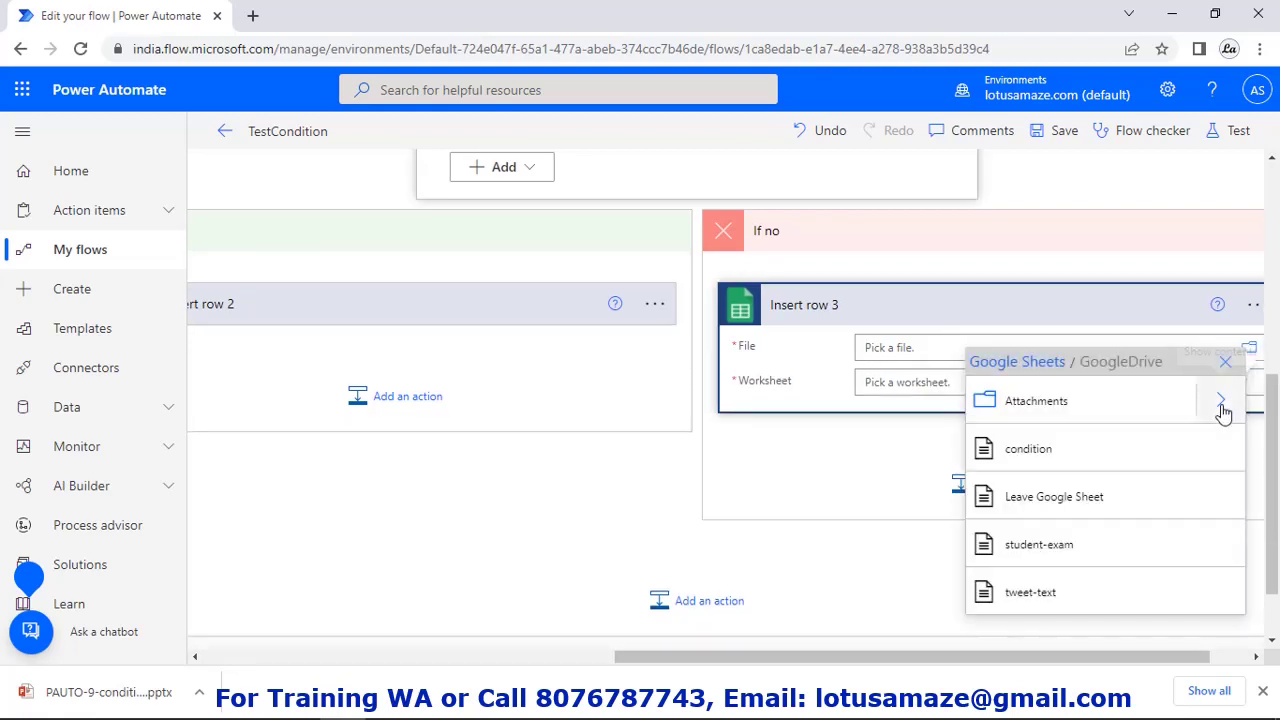
pyautogui.click(1051, 453)
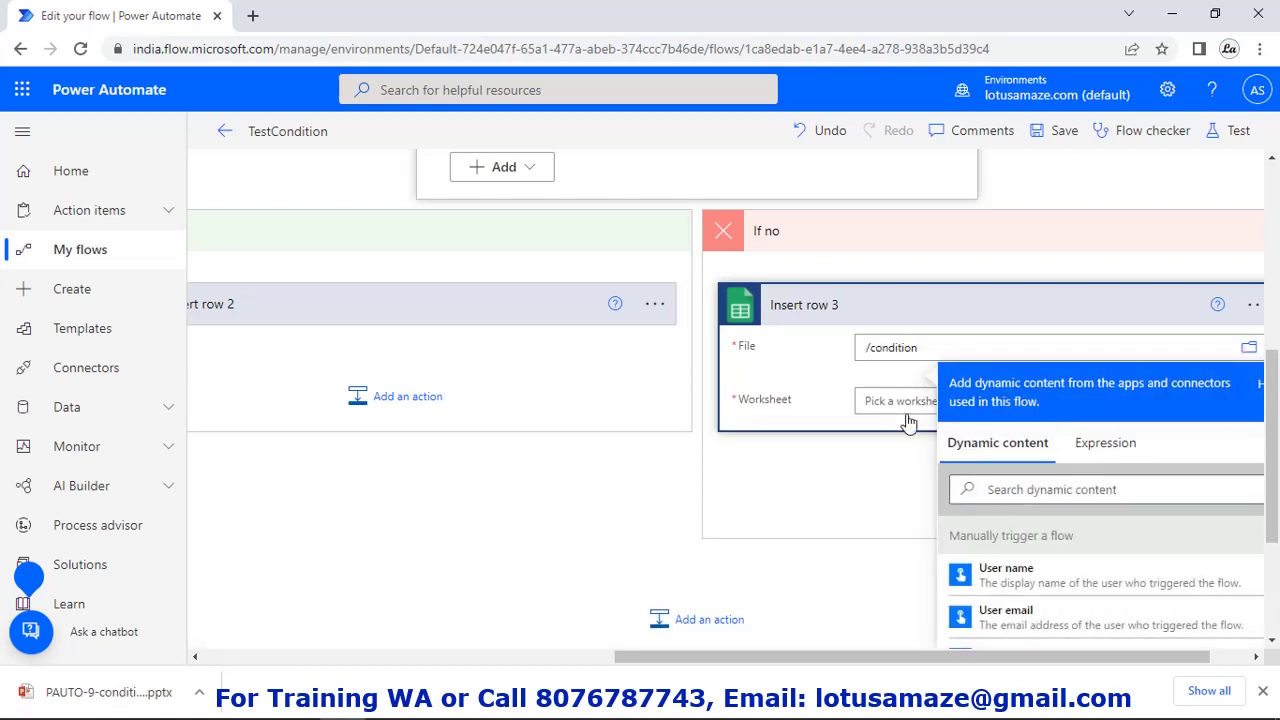
pyautogui.click(909, 402)
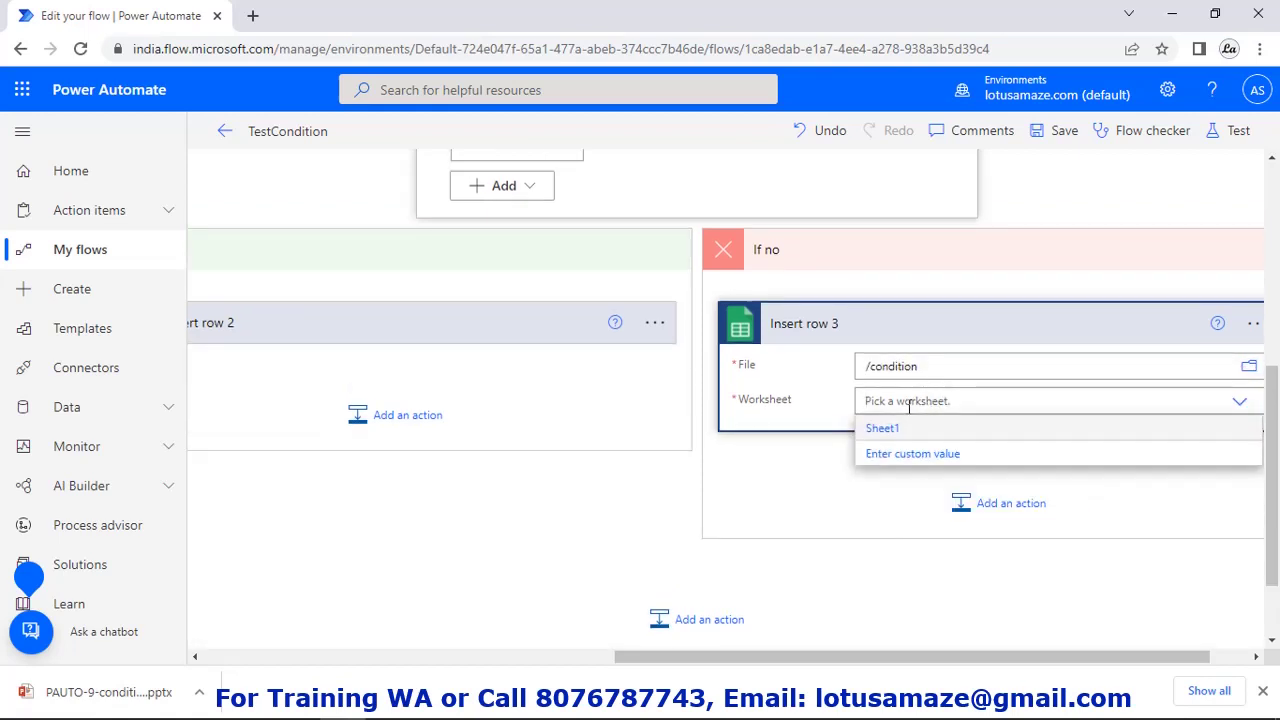
pyautogui.click(900, 430)
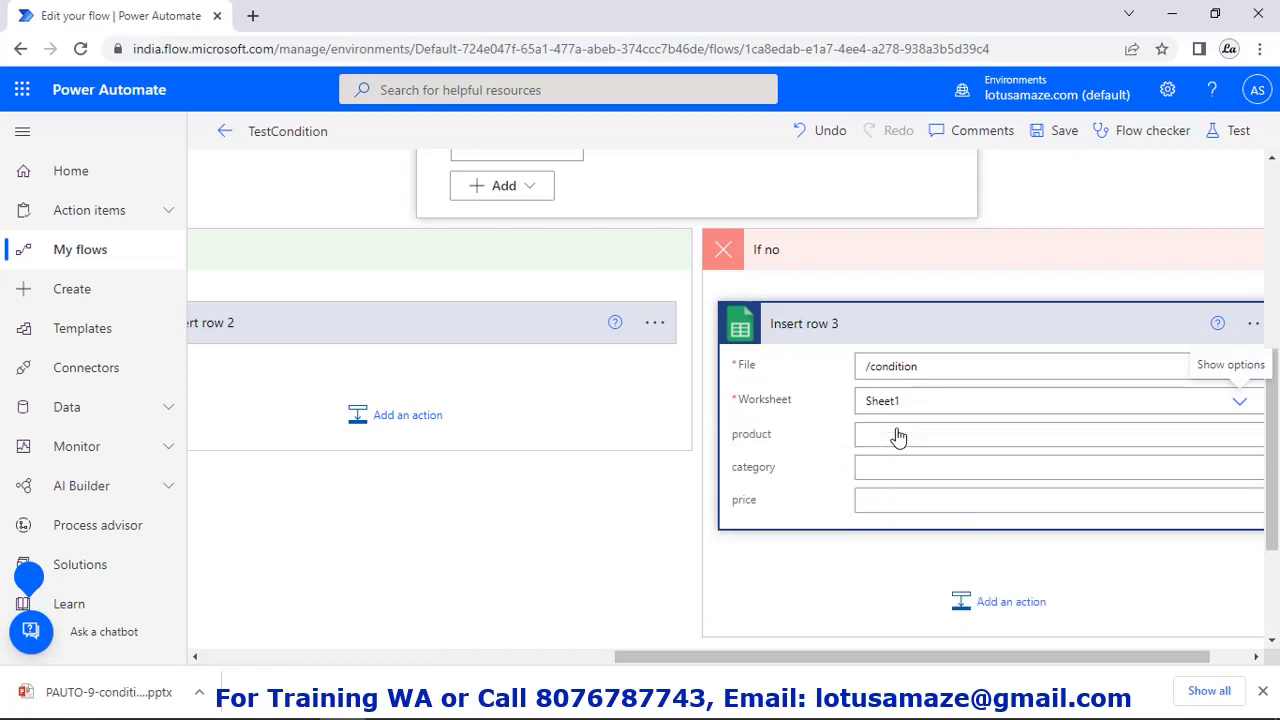
# - Fill the Insert row 3 fields with the My Product dynamic value as product, Other as category and the Product Price dynamic value as price
pyautogui.click(924, 437)
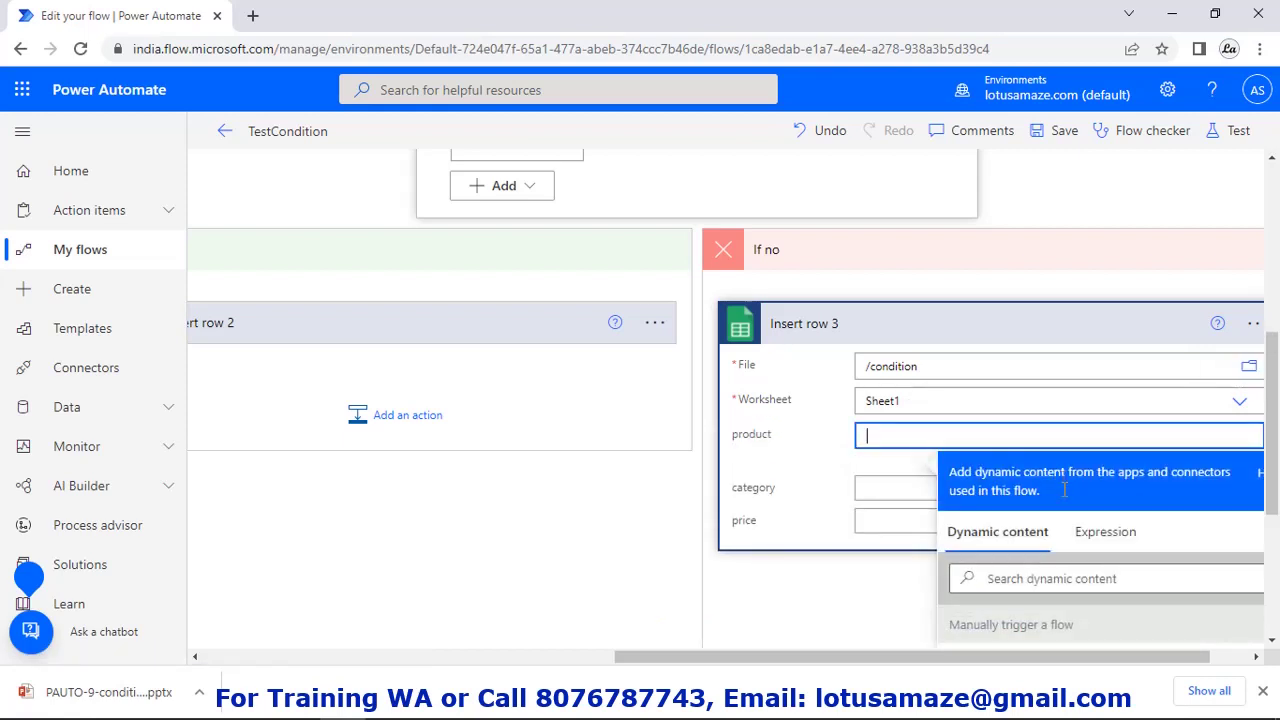
pyautogui.scroll(-3, 1008, 491)
pyautogui.scroll(-3, 1012, 497)
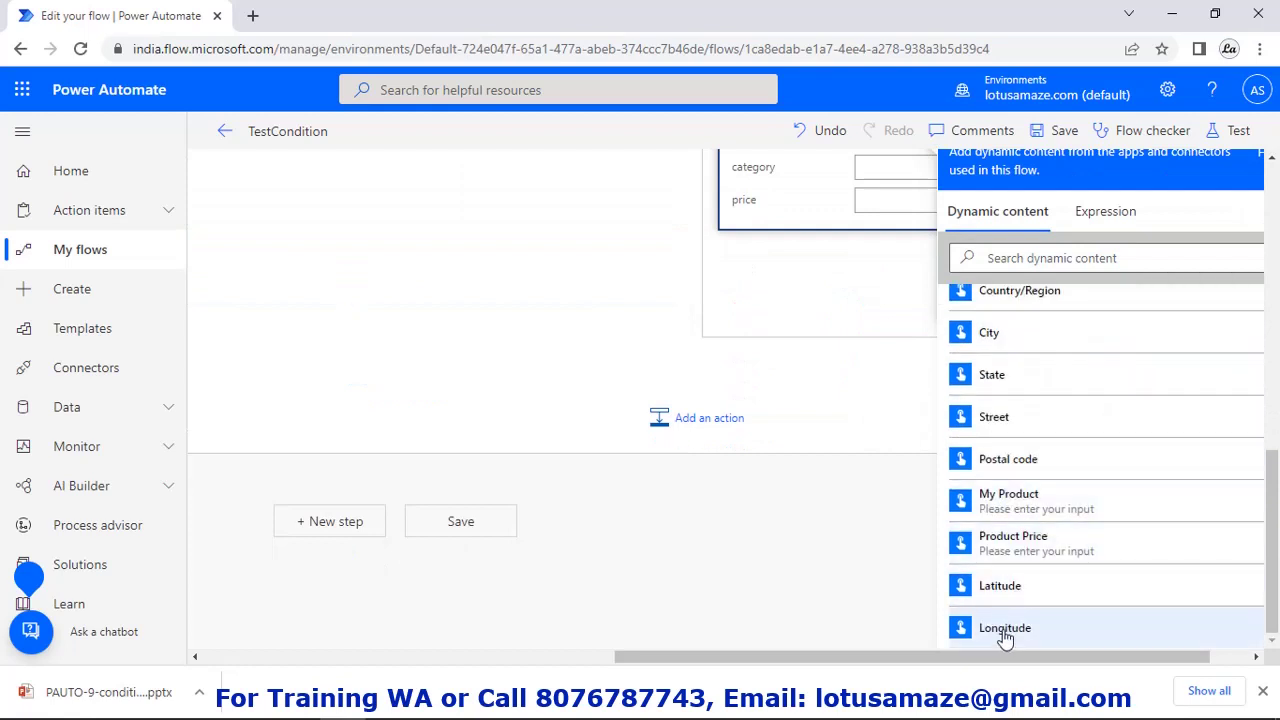
pyautogui.click(1020, 503)
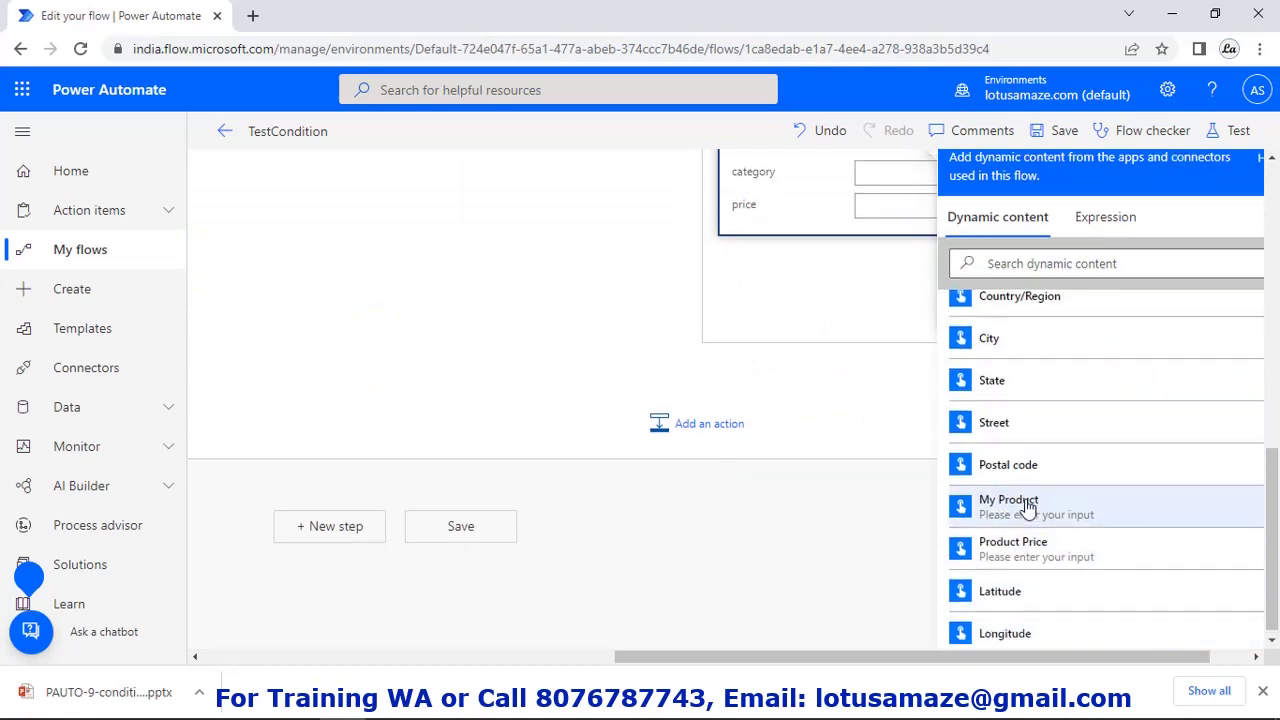
pyautogui.click(894, 176)
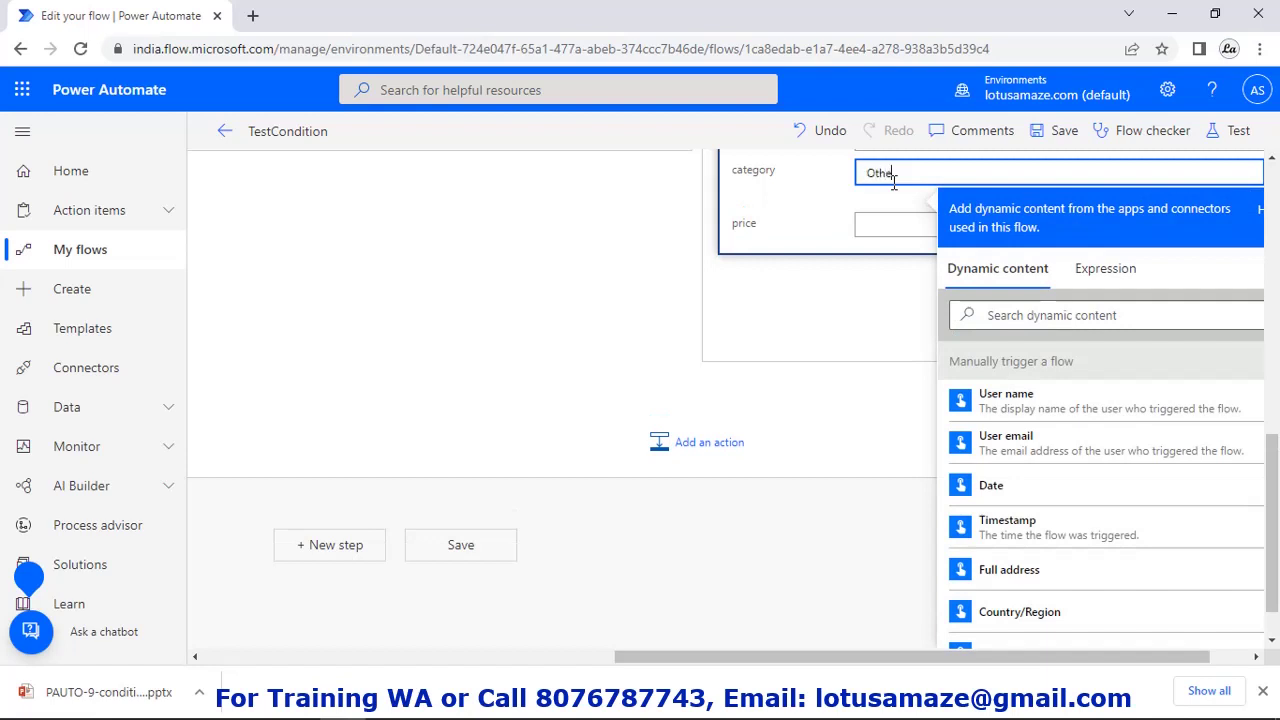
pyautogui.click(897, 226)
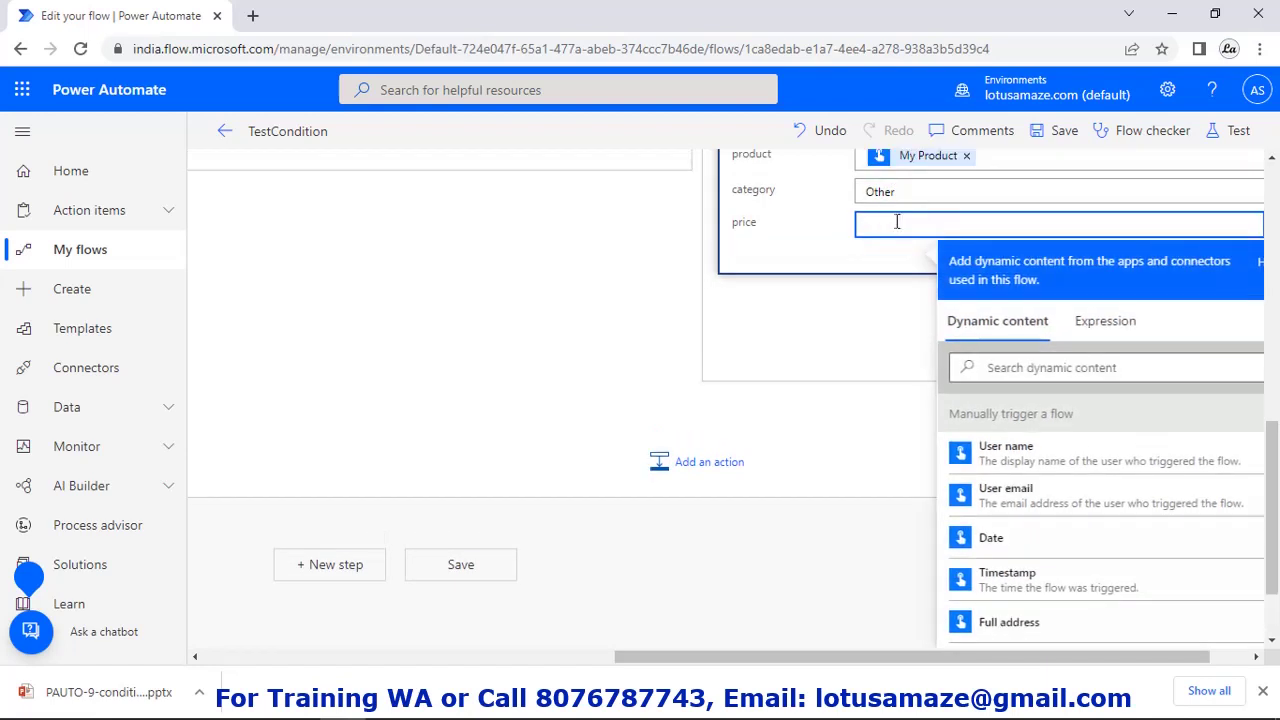
pyautogui.scroll(-3, 1040, 580)
pyautogui.scroll(-1, 1045, 600)
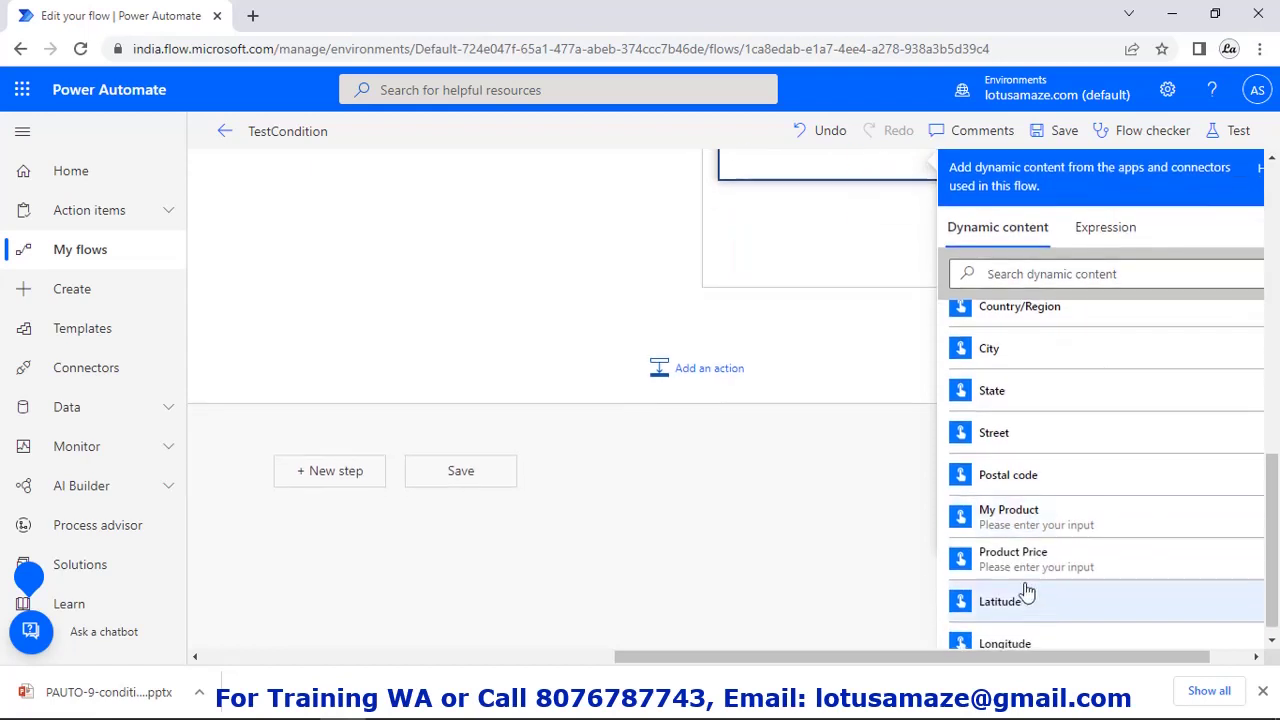
pyautogui.click(879, 528)
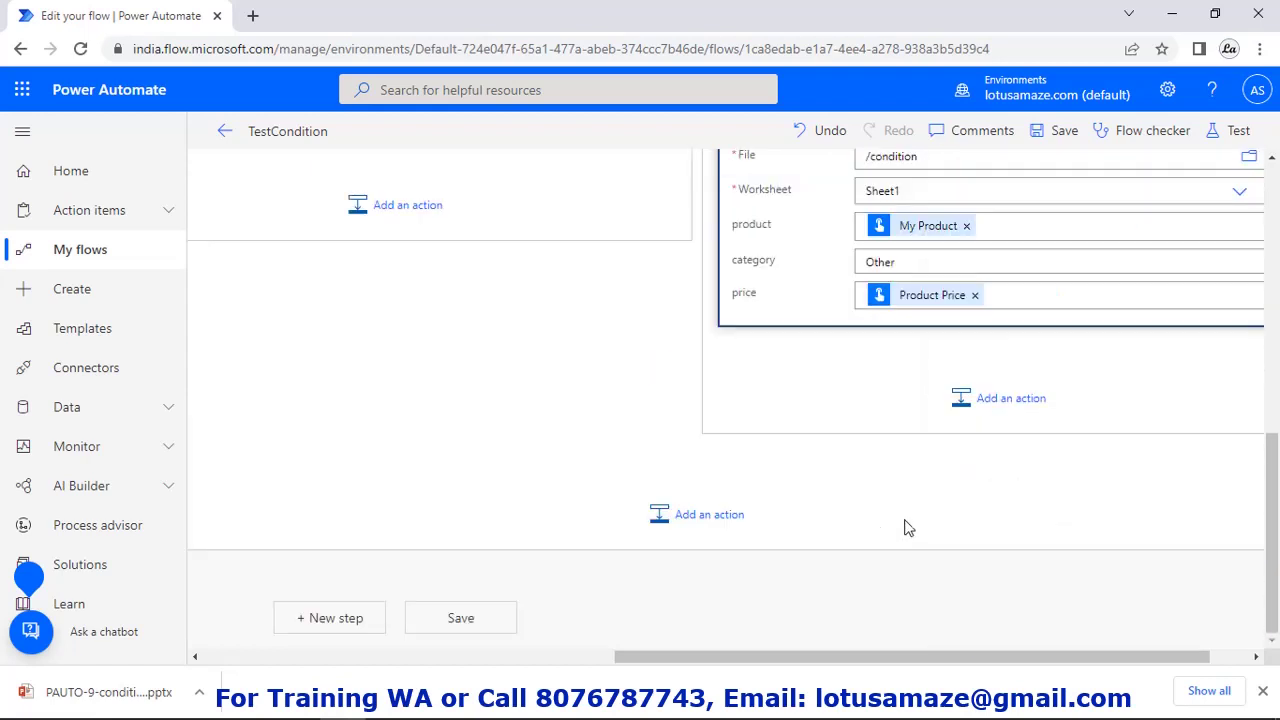
# - Save the flow and run a manual test with Pen as My Product and 3000 as Product Price
pyautogui.click(461, 618)
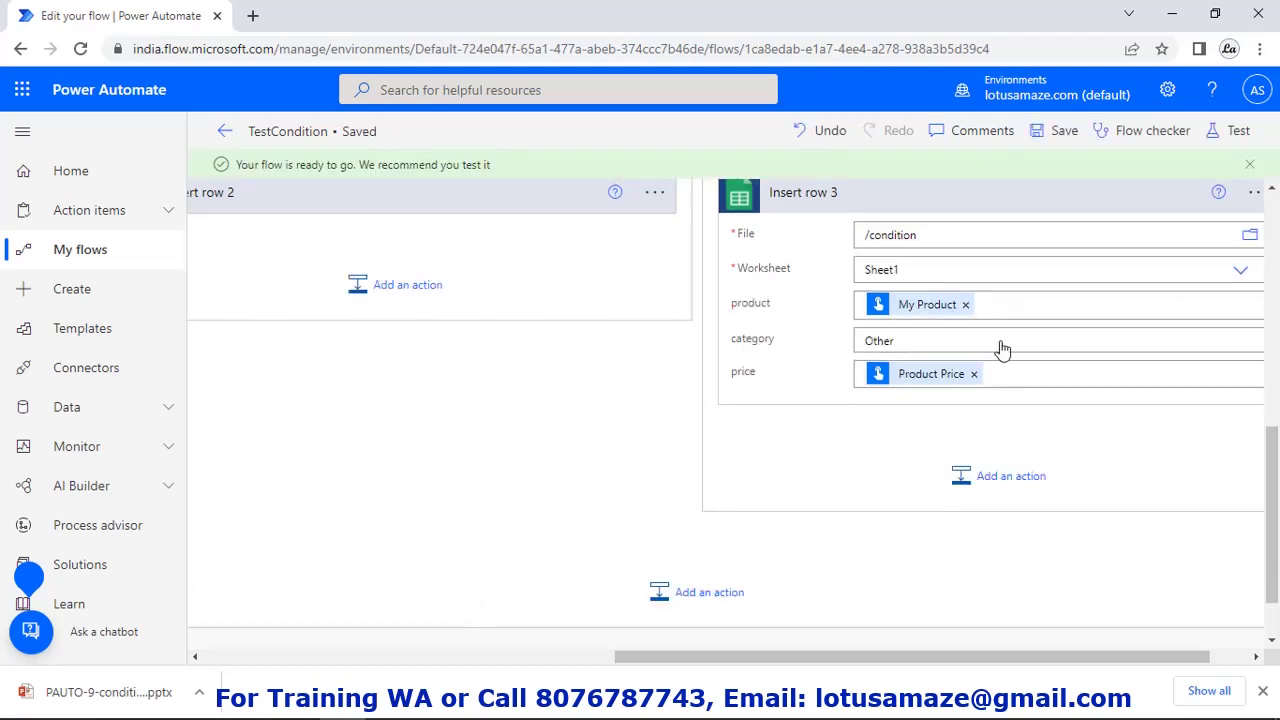
pyautogui.click(1233, 137)
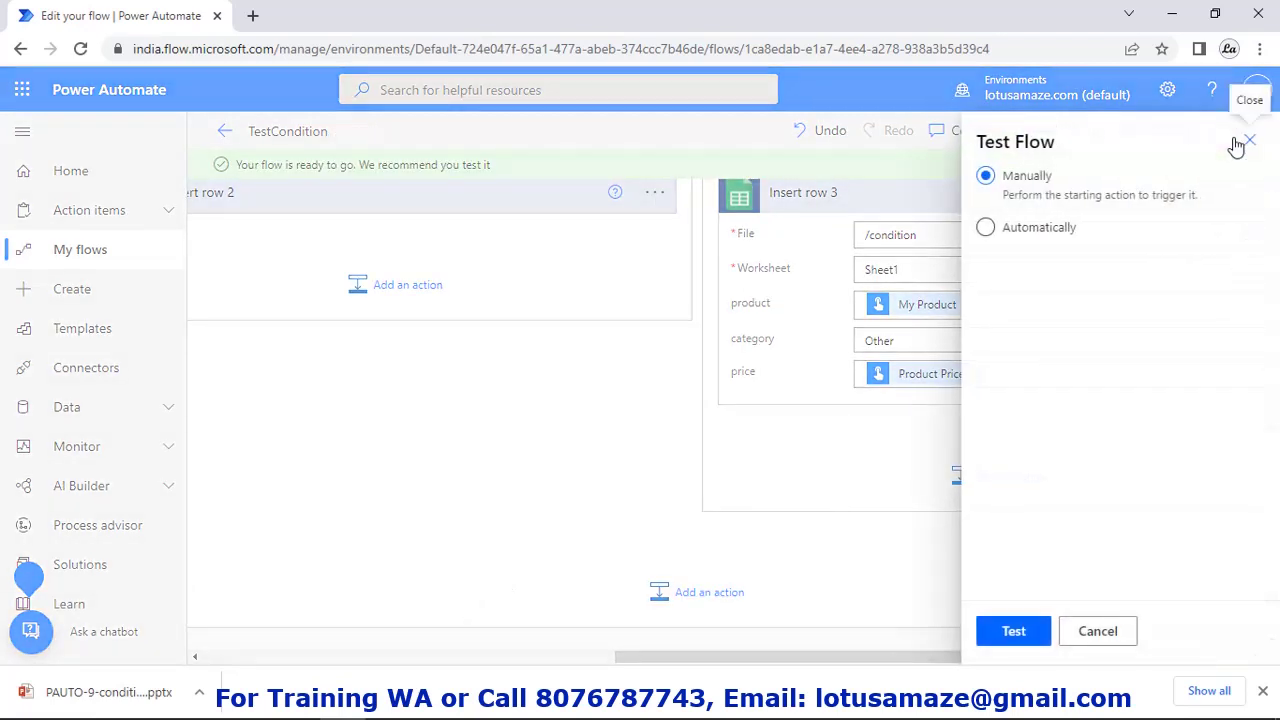
pyautogui.click(1020, 640)
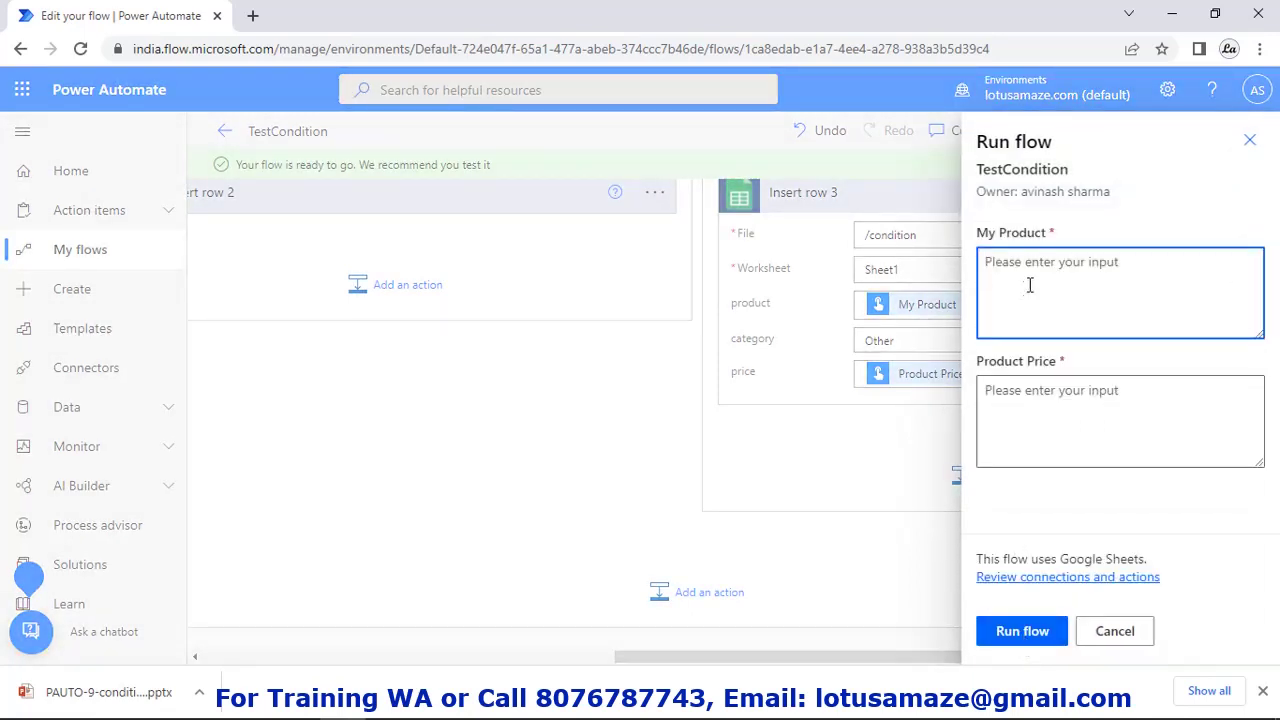
pyautogui.write('Pen')
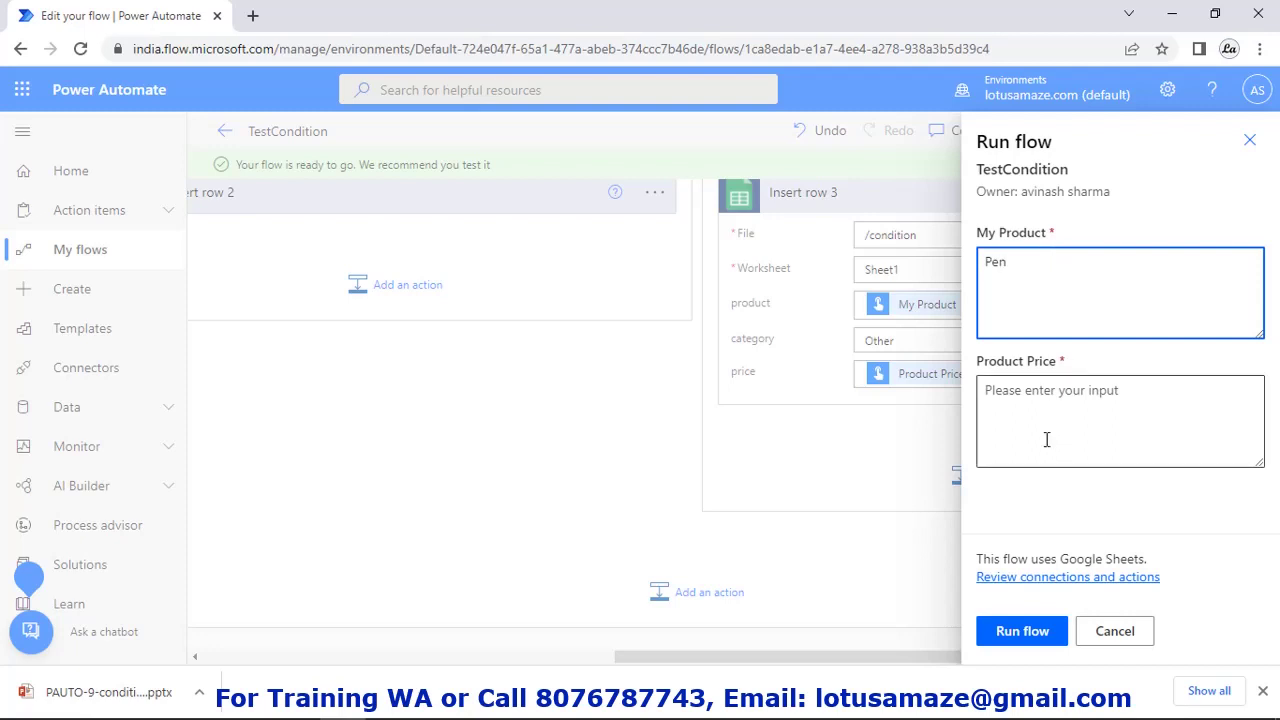
pyautogui.click(1062, 413)
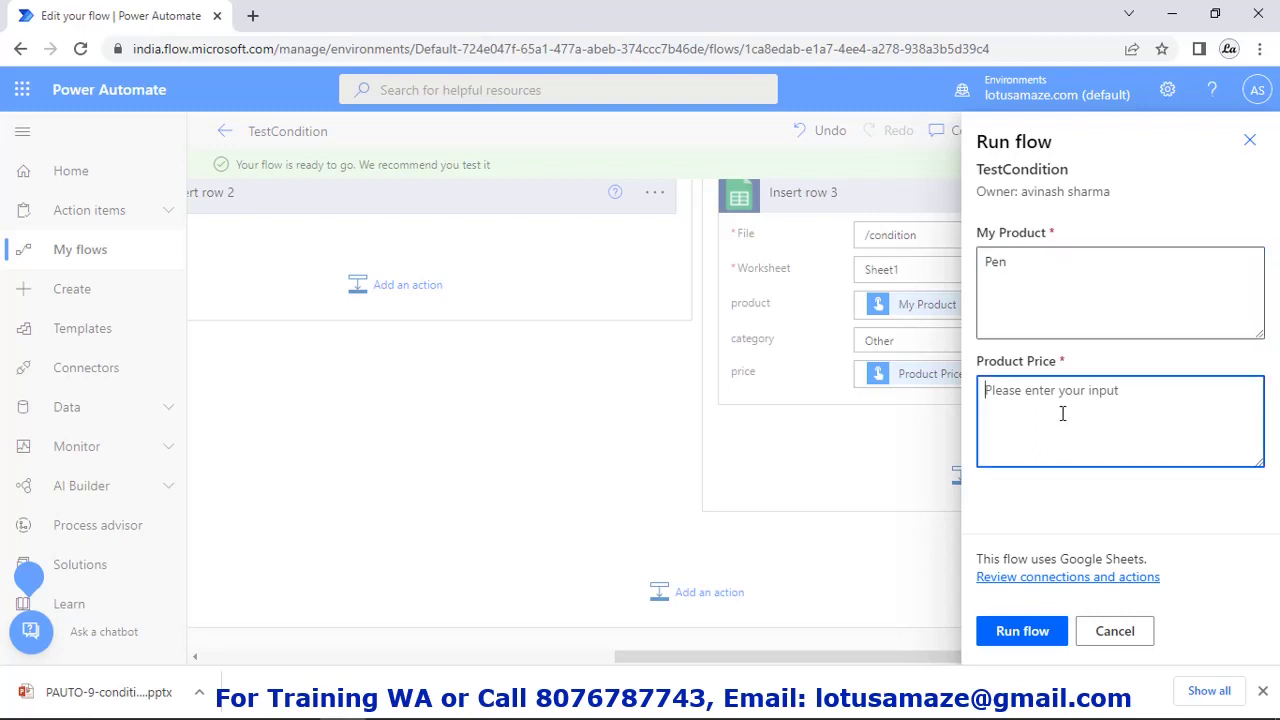
pyautogui.write('3000')
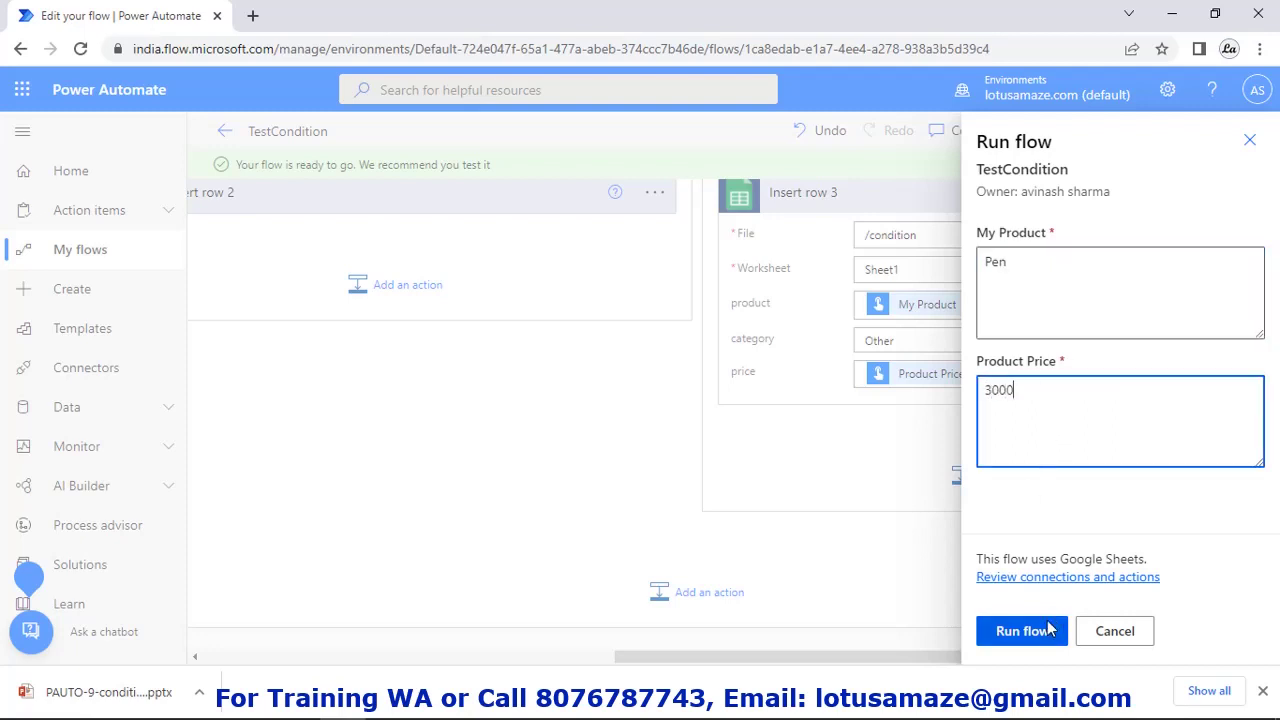
pyautogui.click(1048, 631)
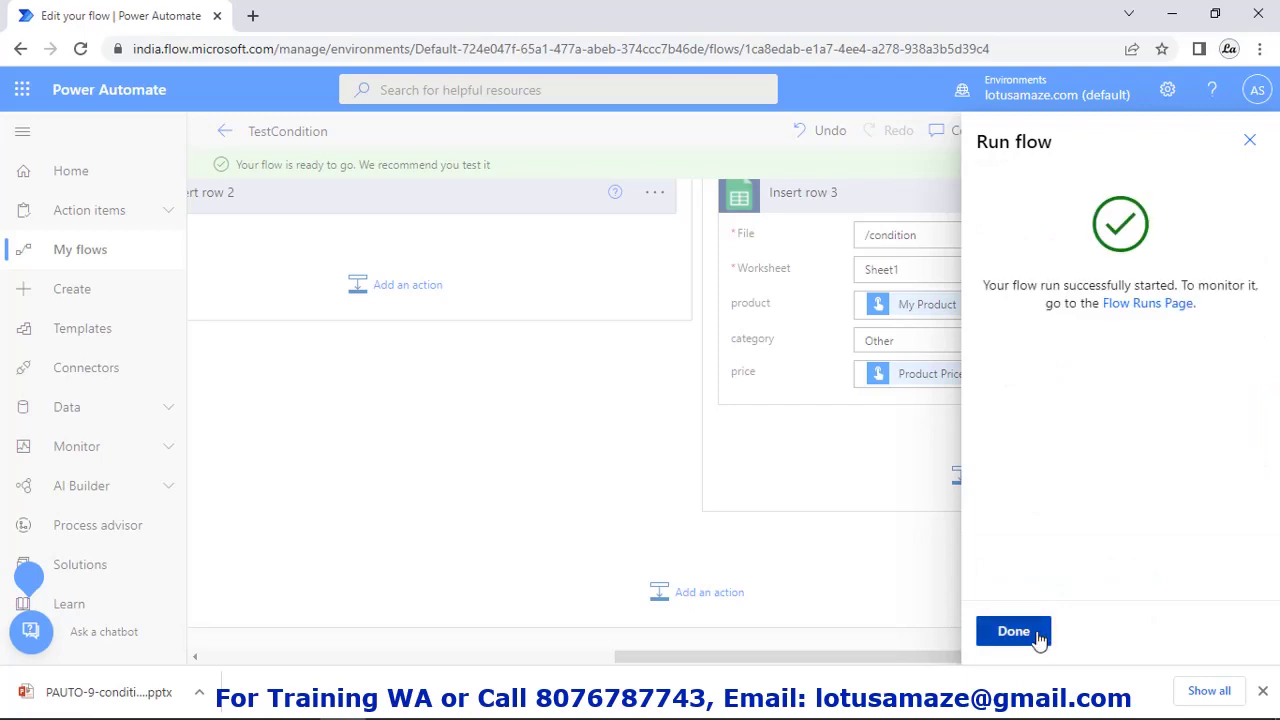
pyautogui.click(1038, 637)
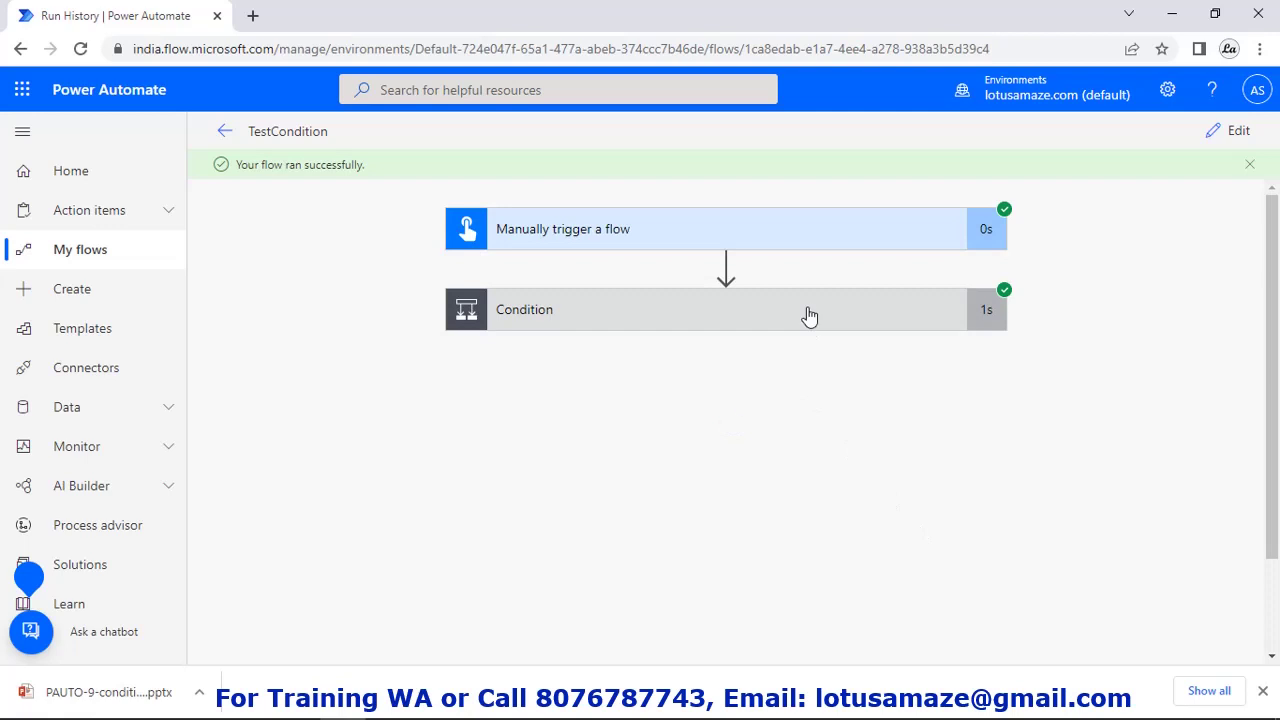
# - Examine the run's Condition result, then switch to Google Sheets in Edge and check the condition sheet for the inserted Pen row
pyautogui.click(810, 316)
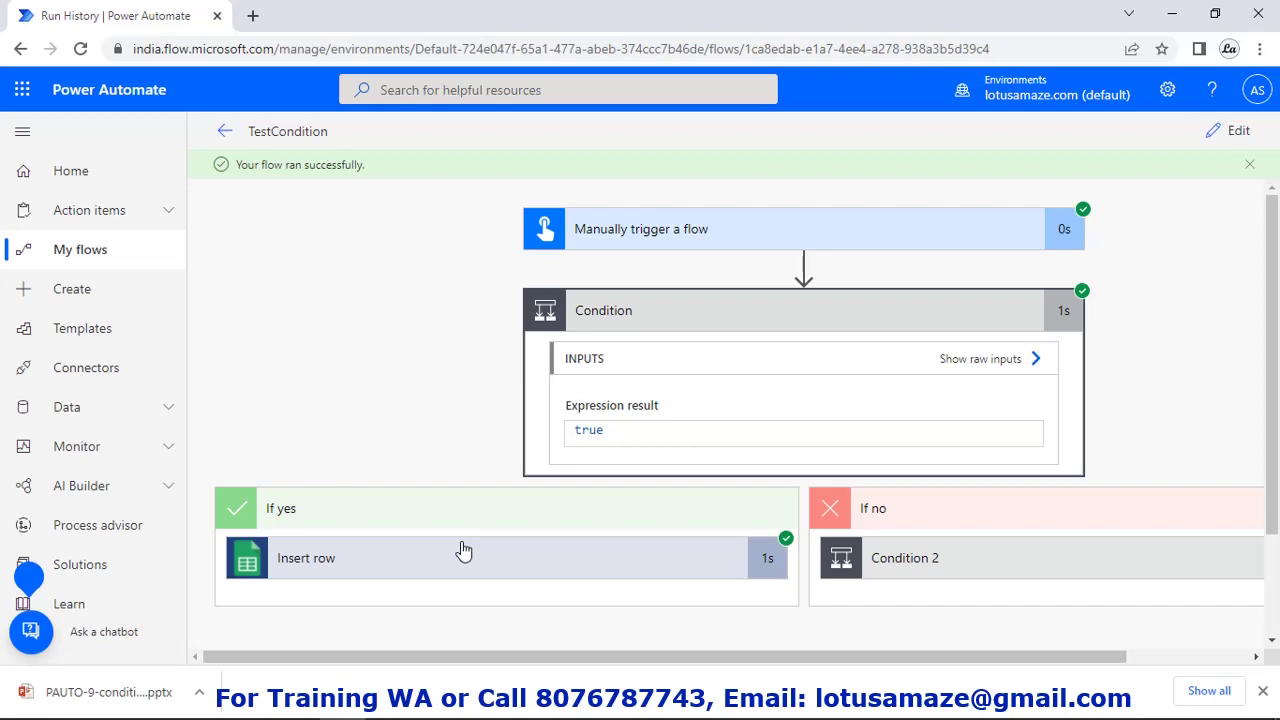
pyautogui.moveTo(297, 705)
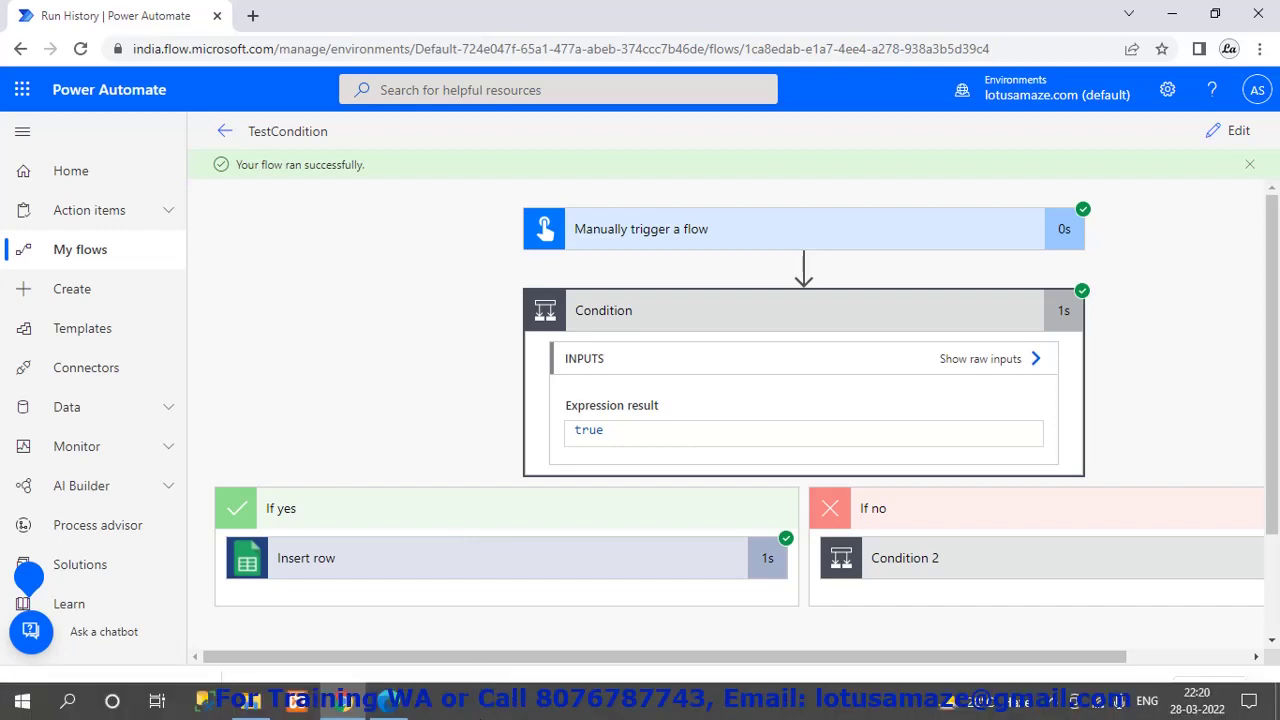
pyautogui.click(398, 708)
pyautogui.click(398, 14)
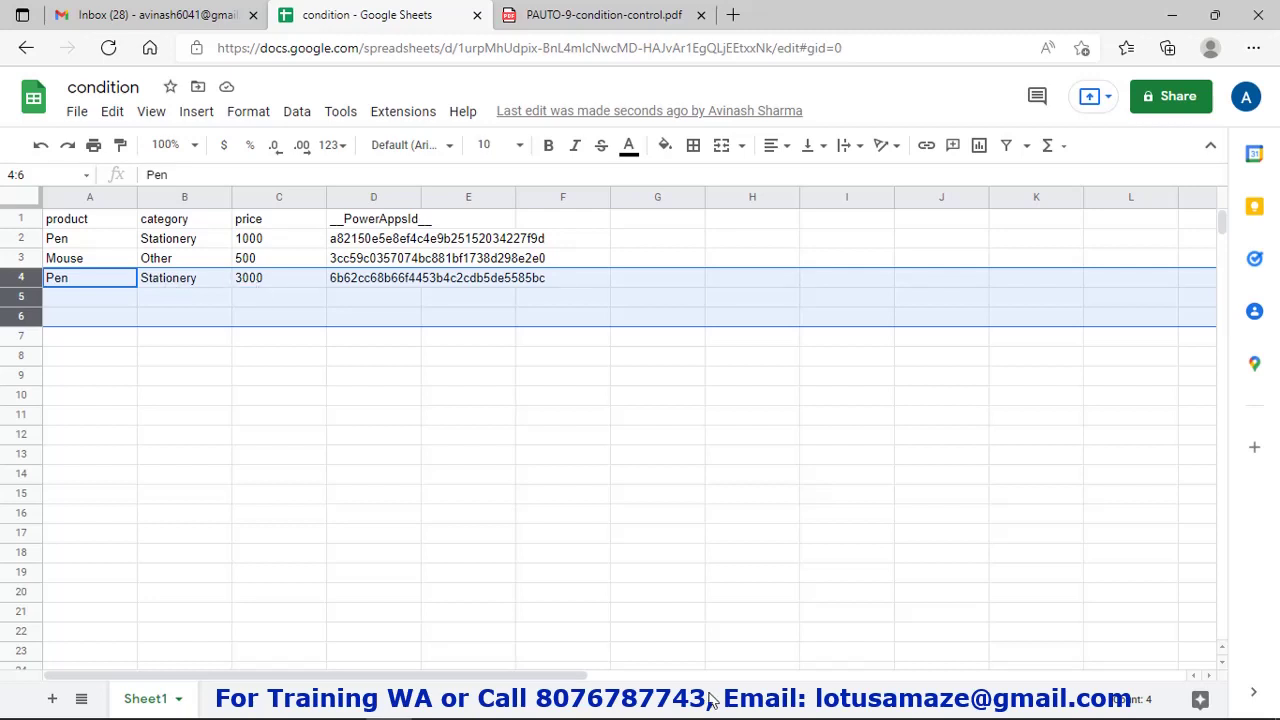
pyautogui.scroll(-1, 498, 612)
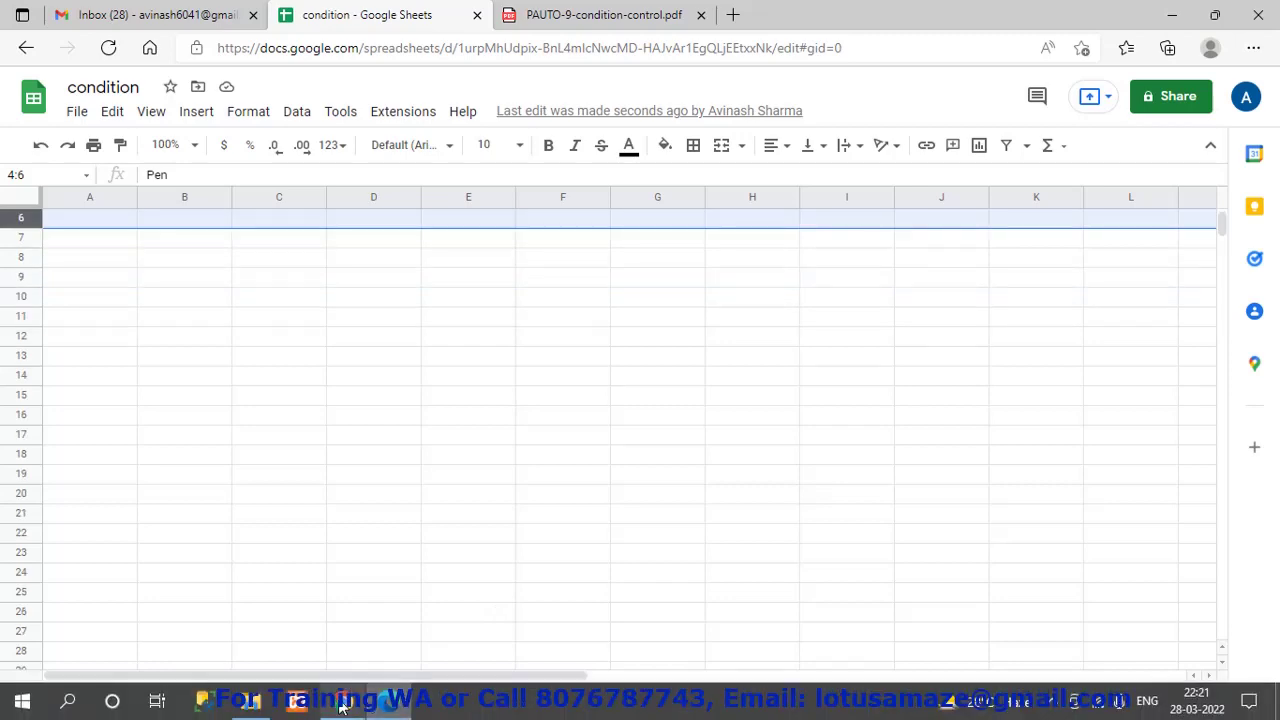
# - Switch to Power Automate and run a manual test of the flow with Mouse as My Product and 6666 as Product Price
pyautogui.click(340, 703)
pyautogui.click(1238, 132)
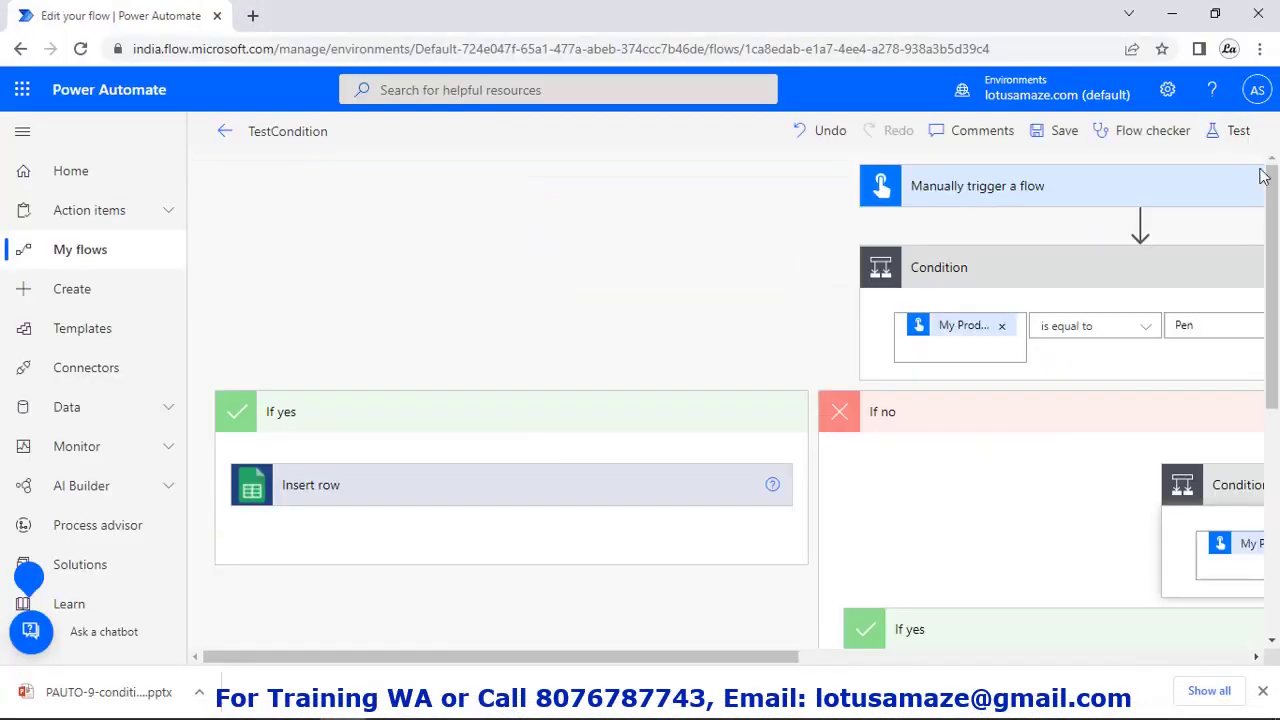
pyautogui.click(1238, 130)
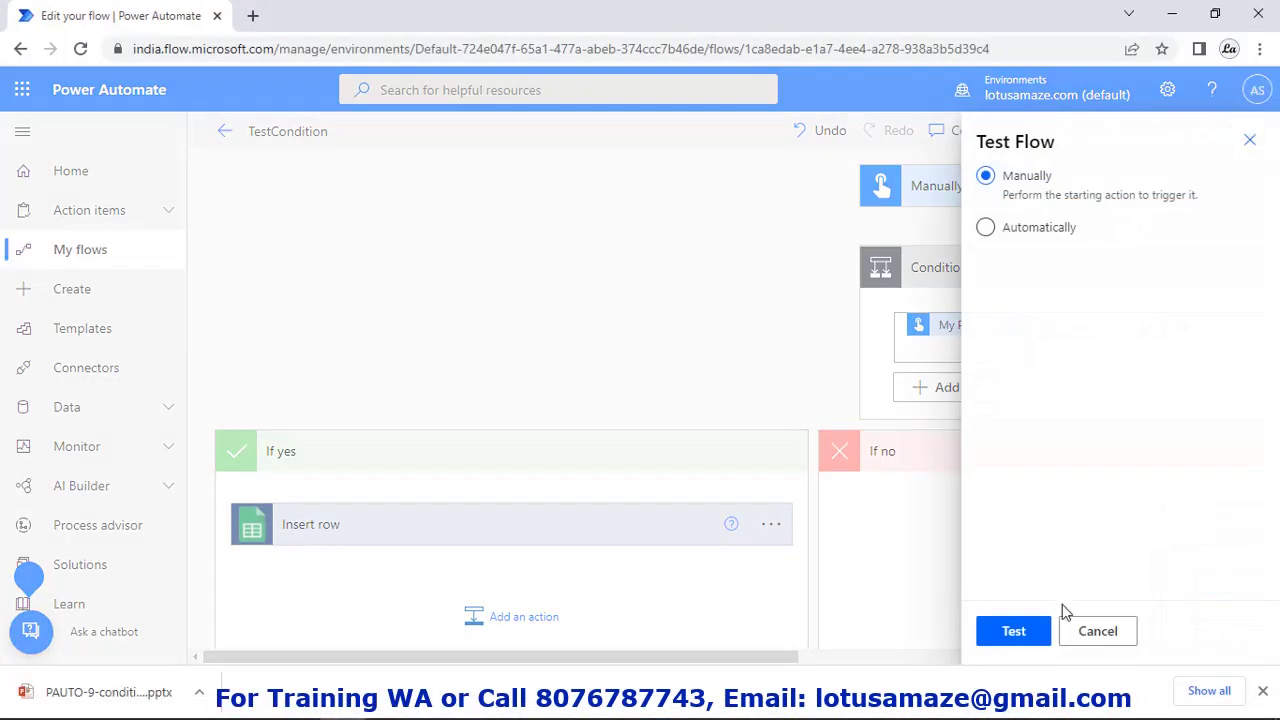
pyautogui.click(1031, 634)
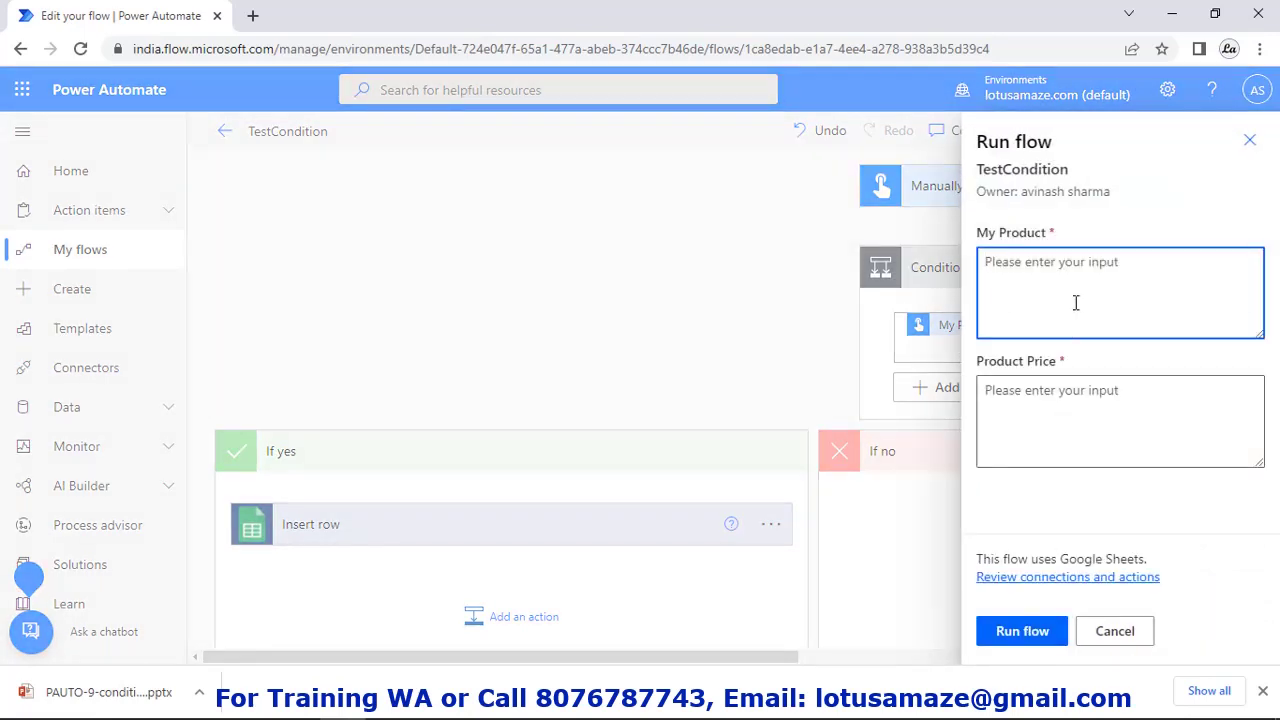
pyautogui.write('Mouse')
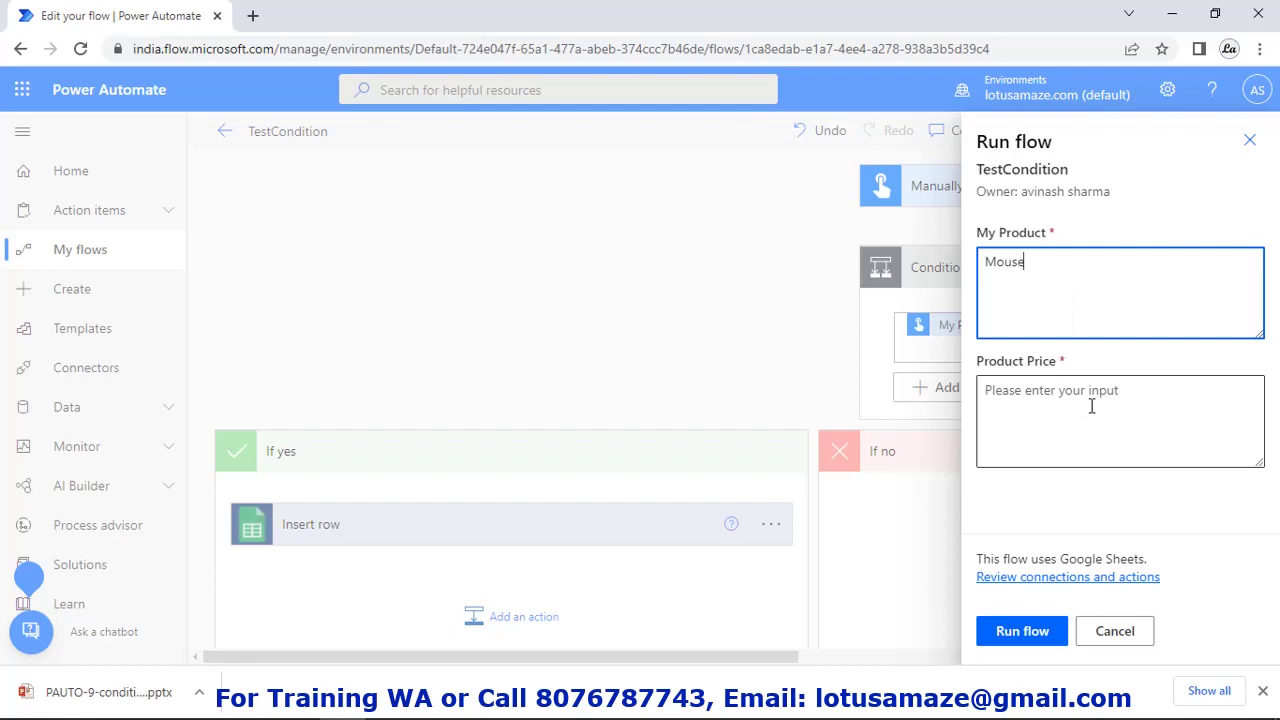
pyautogui.click(1089, 405)
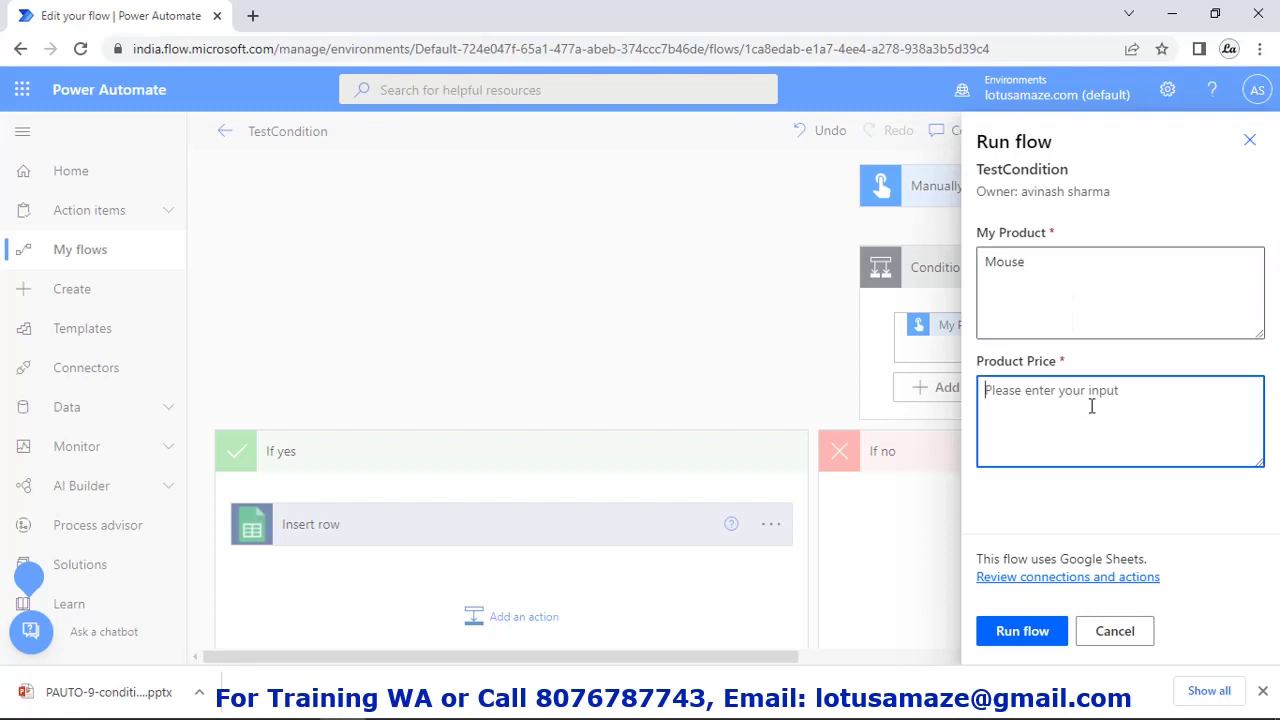
pyautogui.write('6666')
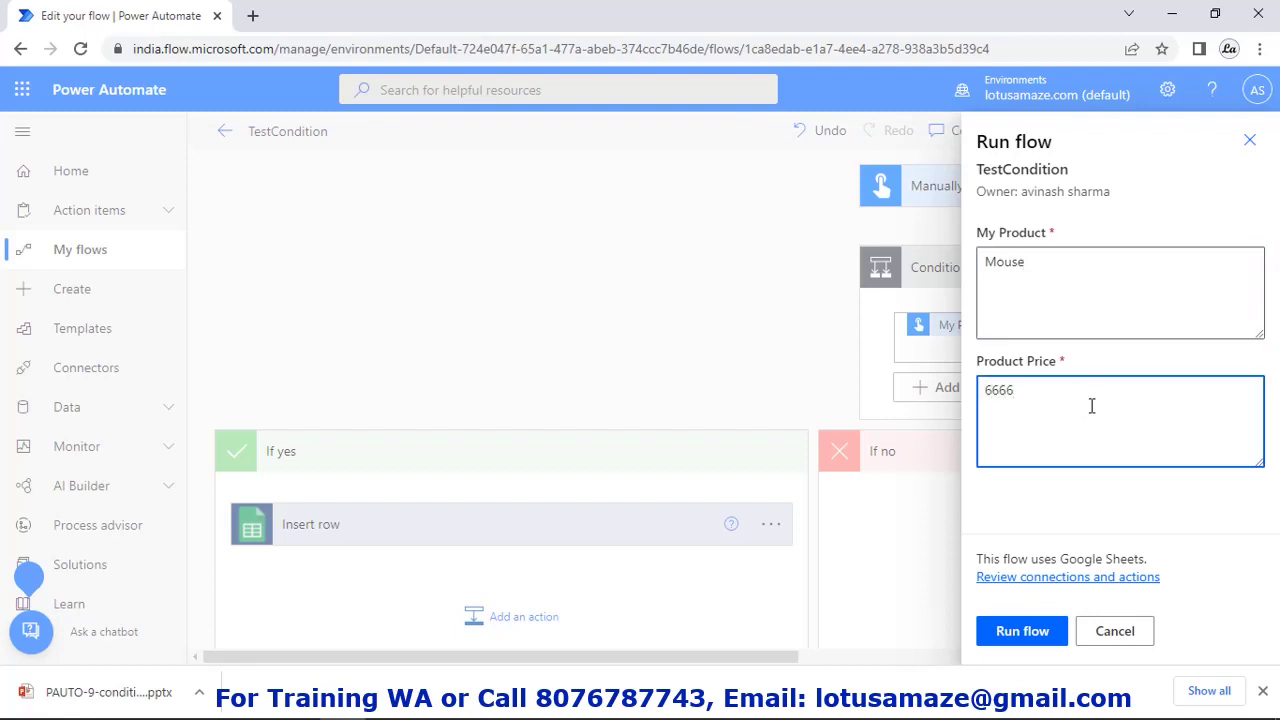
pyautogui.click(1046, 631)
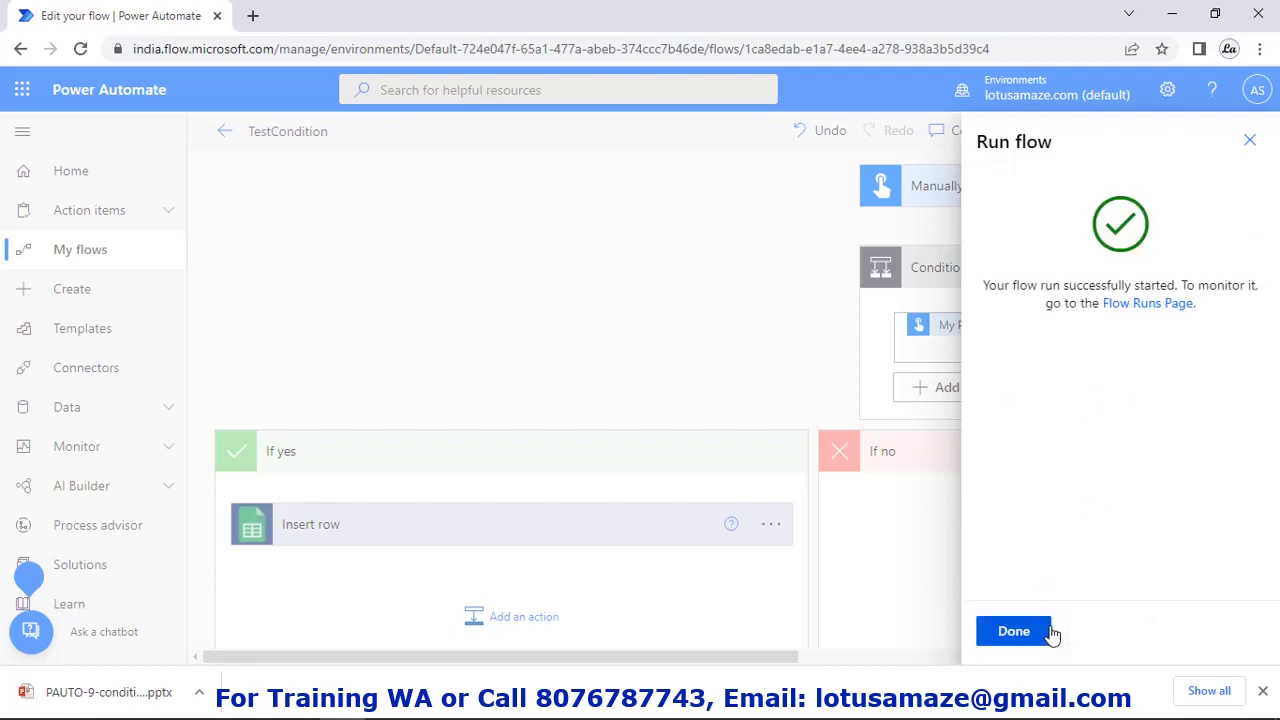
pyautogui.click(1043, 632)
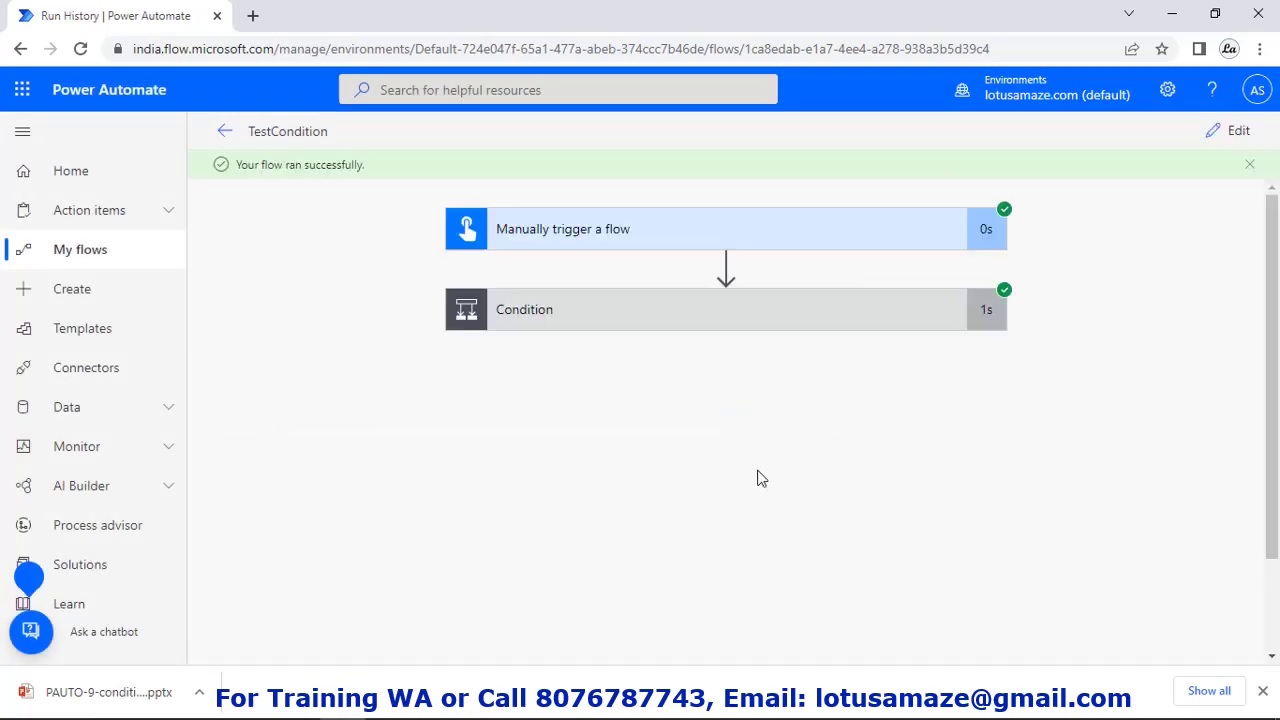
# - Examine the Mouse run's Condition and Condition 2 expression results and which Insert row action ran
pyautogui.click(758, 322)
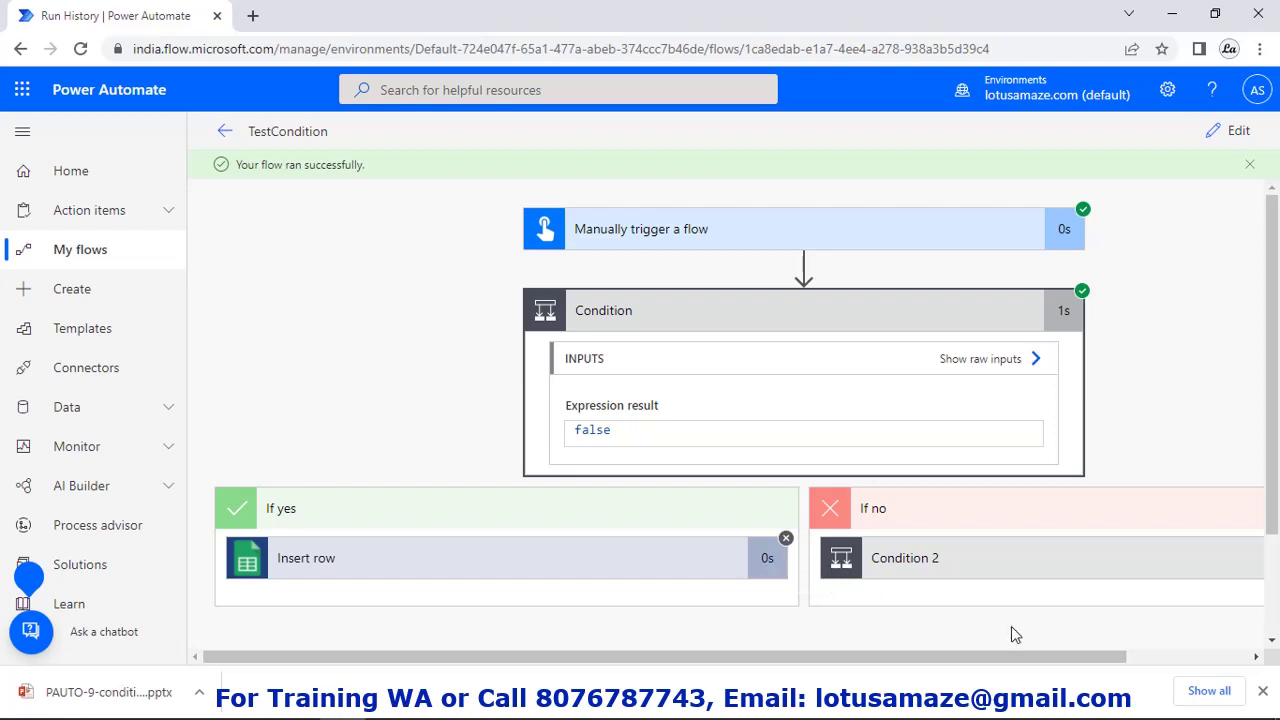
pyautogui.moveTo(997, 660); pyautogui.dragTo(1160, 666)
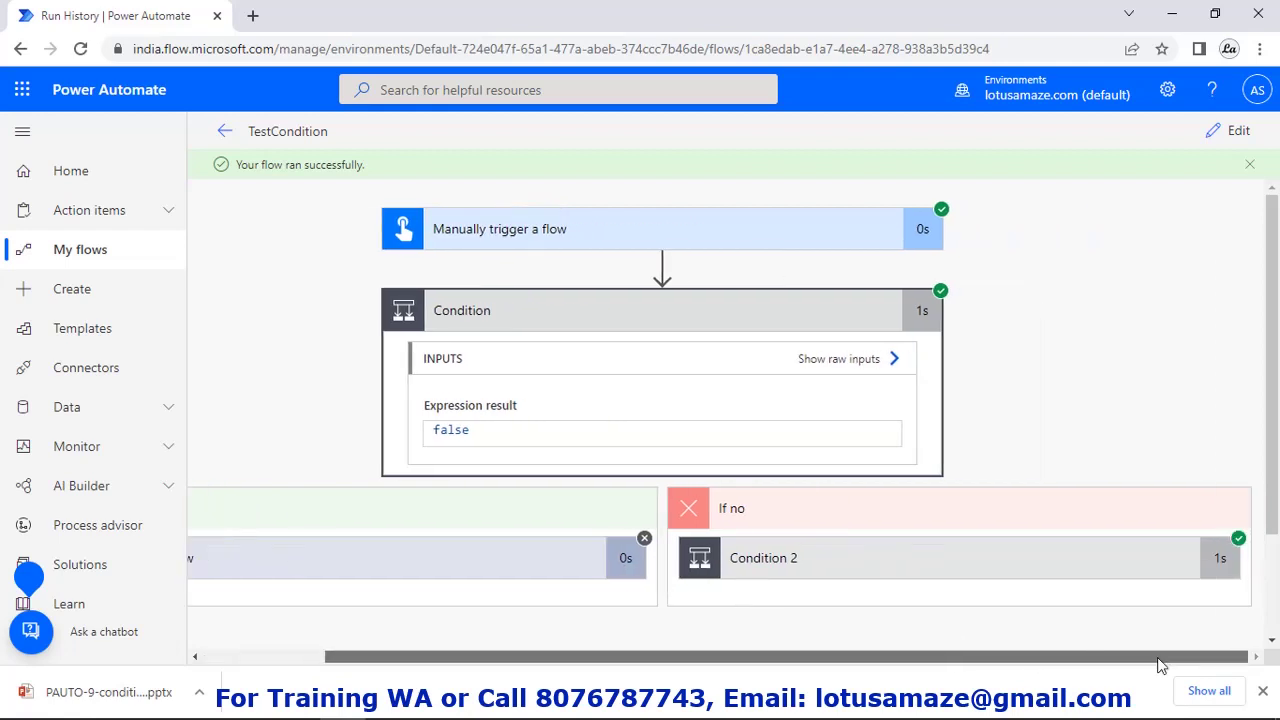
pyautogui.click(1074, 574)
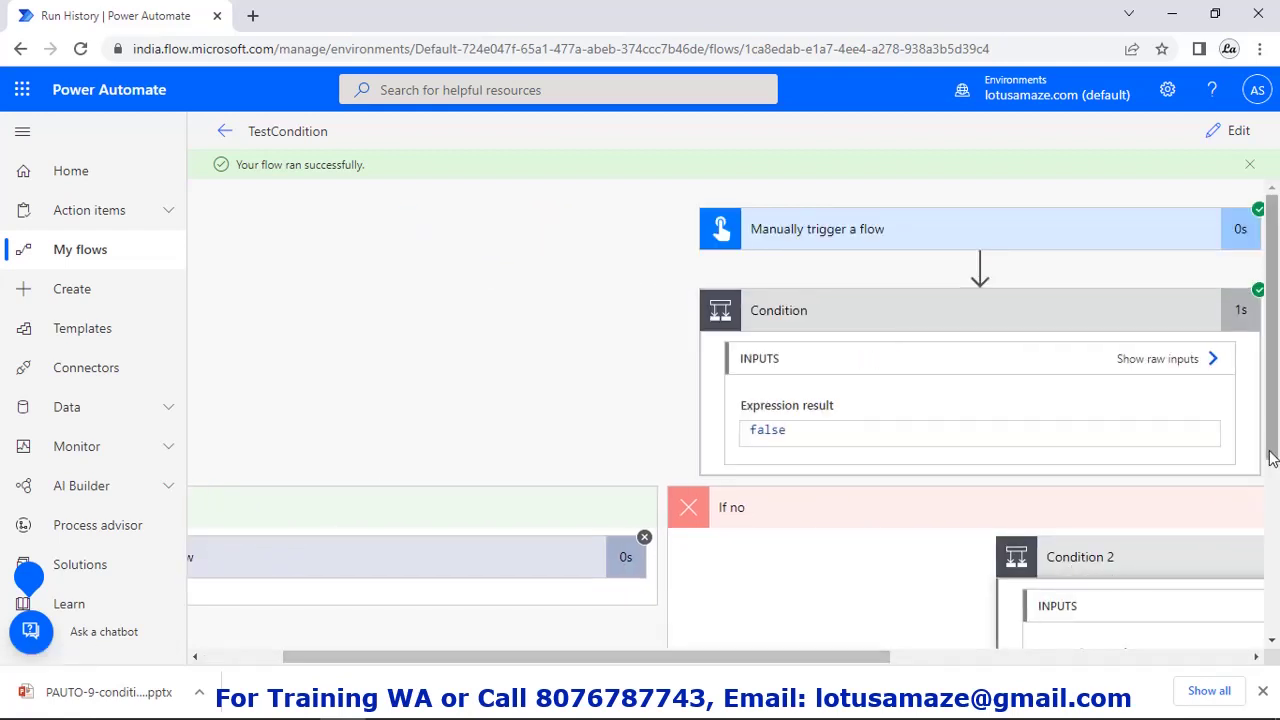
pyautogui.moveTo(1273, 440); pyautogui.dragTo(1275, 602)
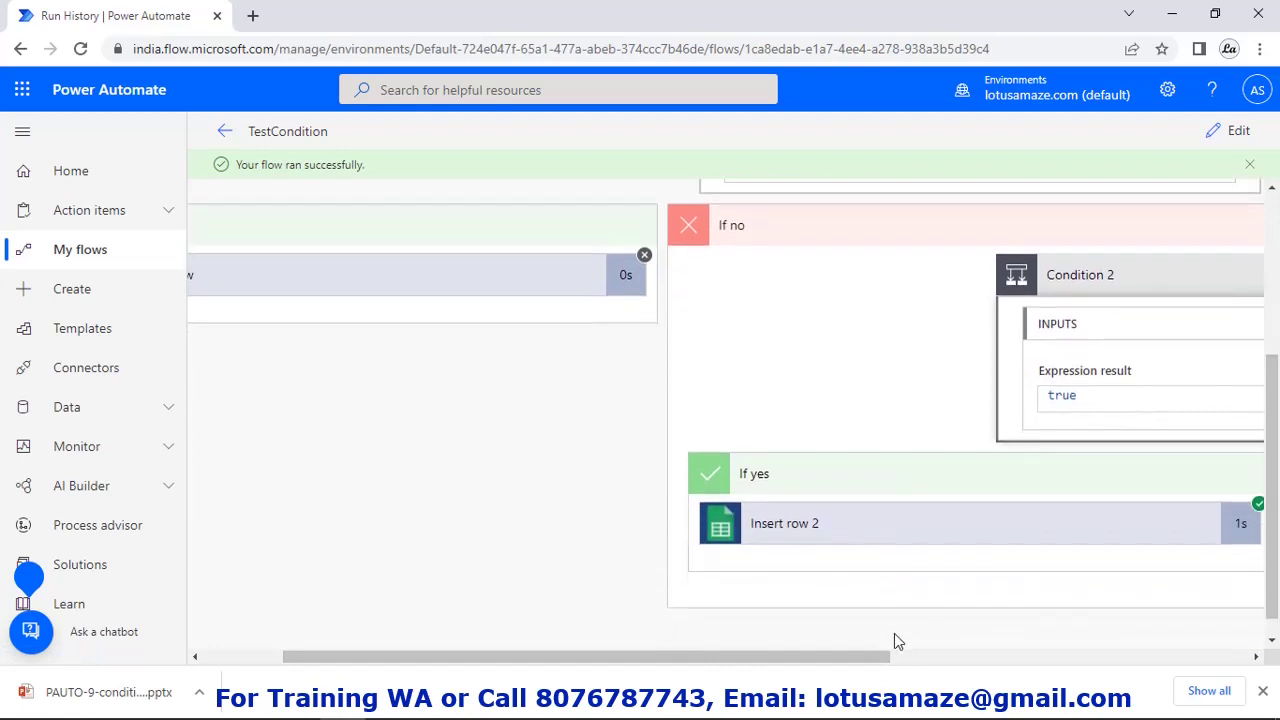
pyautogui.moveTo(880, 657); pyautogui.dragTo(1050, 672)
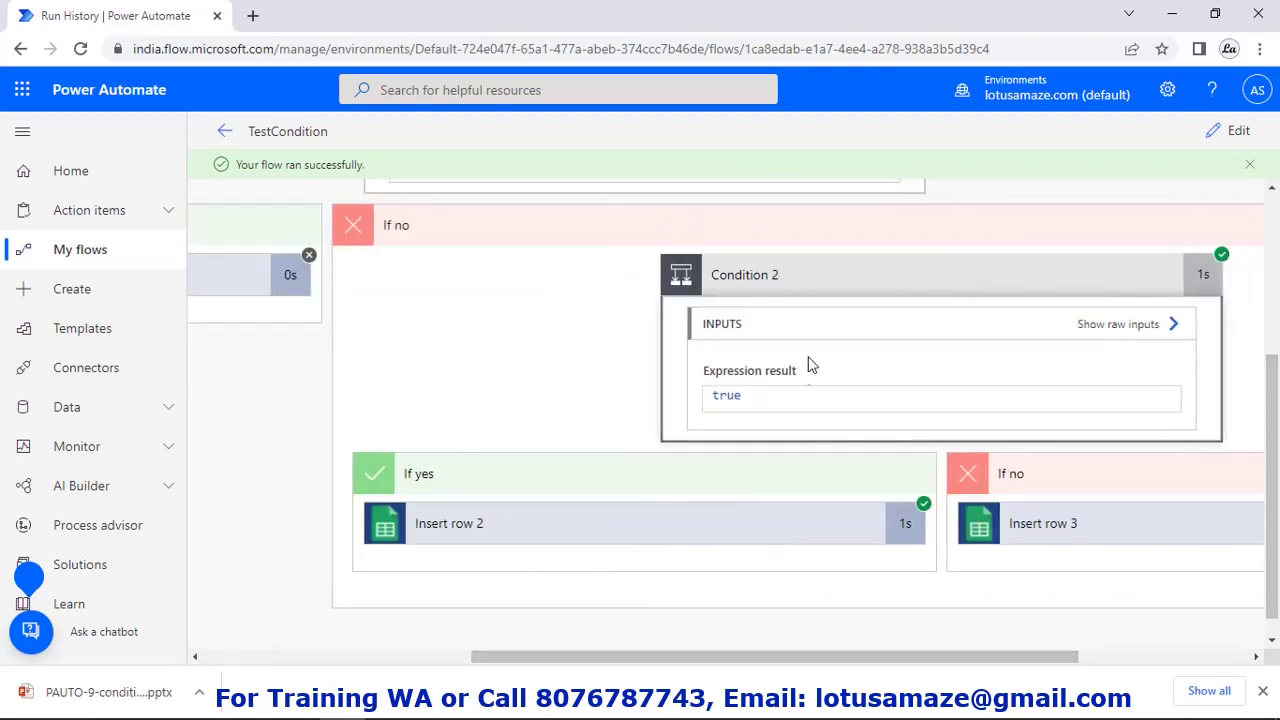
pyautogui.scroll(1, 889, 348)
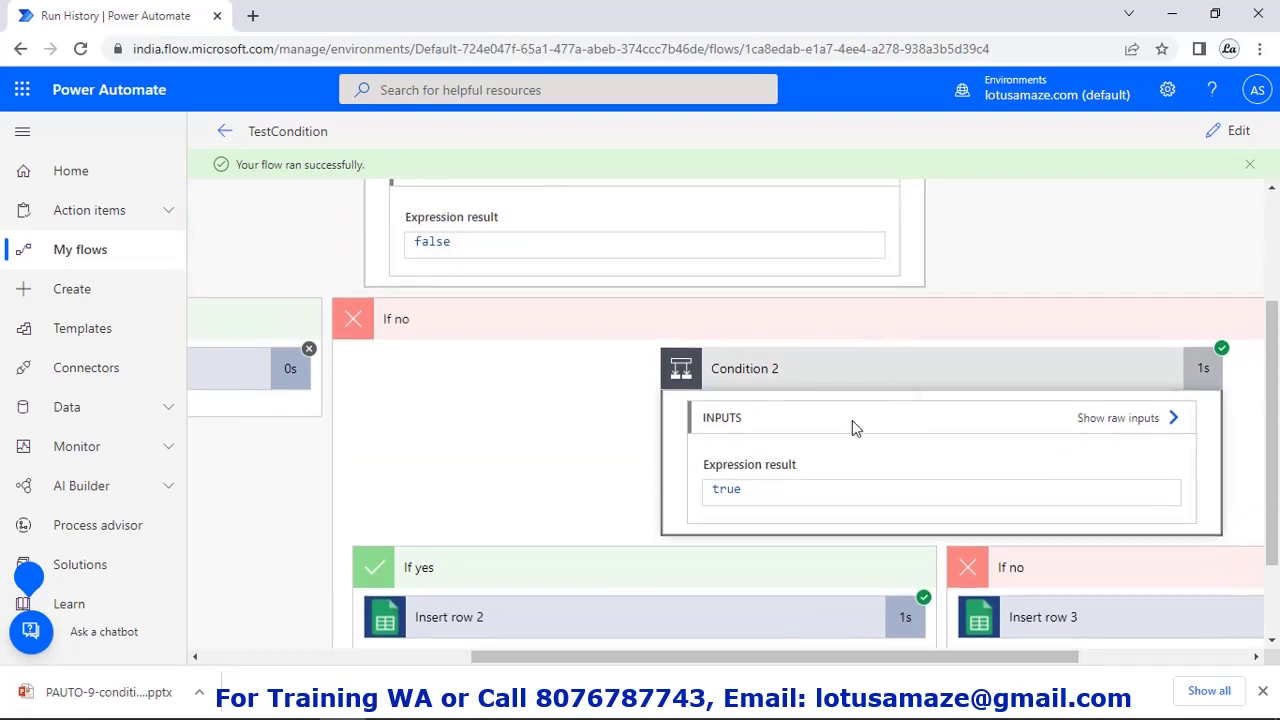
pyautogui.click(861, 380)
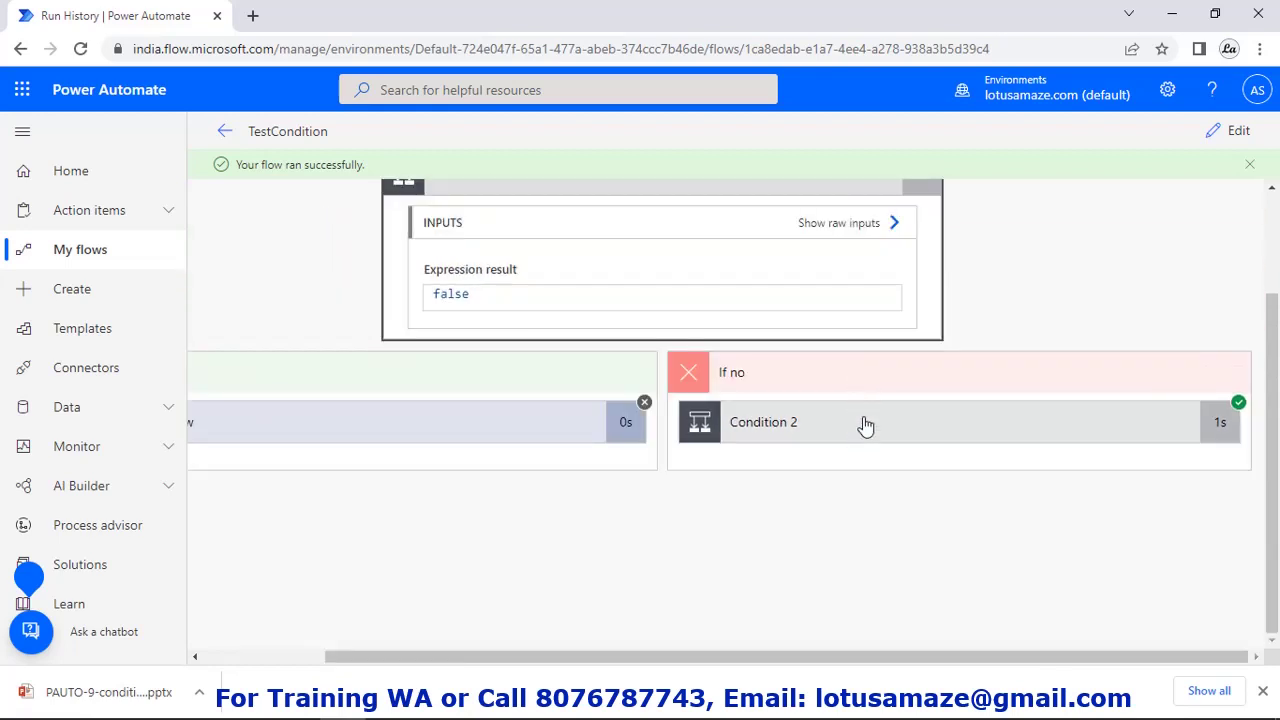
pyautogui.click(865, 426)
pyautogui.scroll(-1, 865, 426)
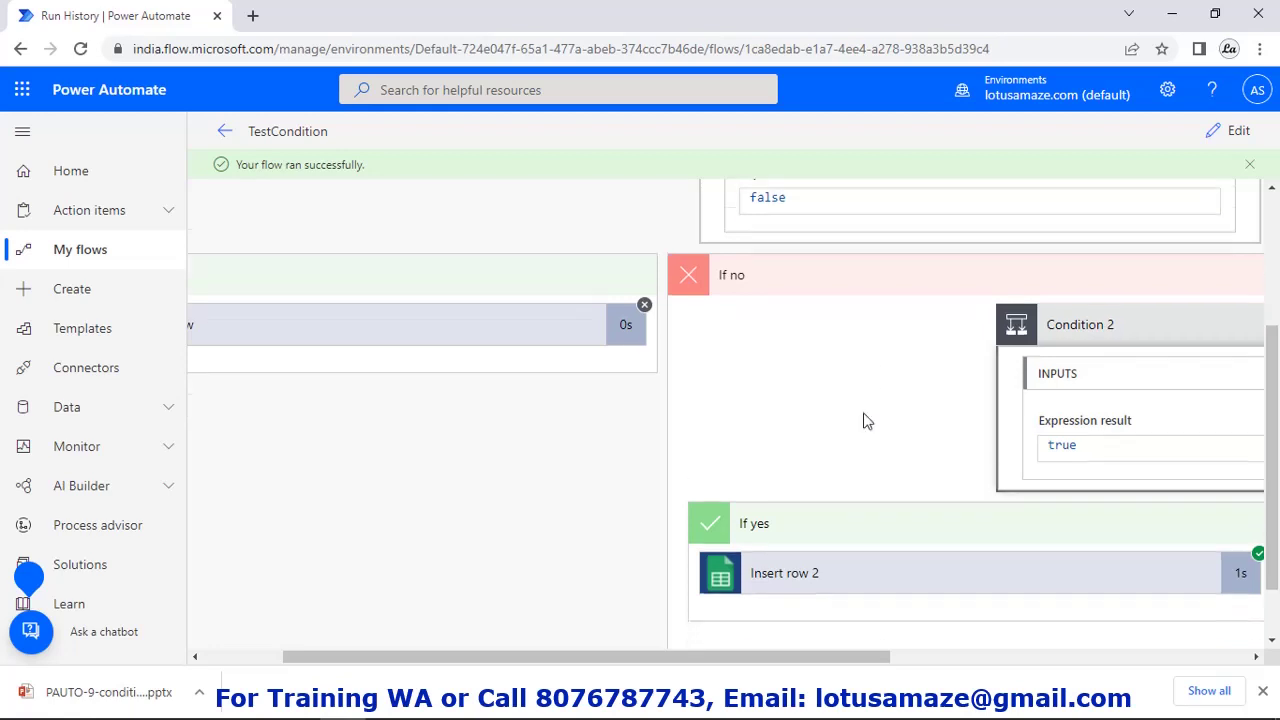
pyautogui.moveTo(876, 657); pyautogui.dragTo(1100, 657)
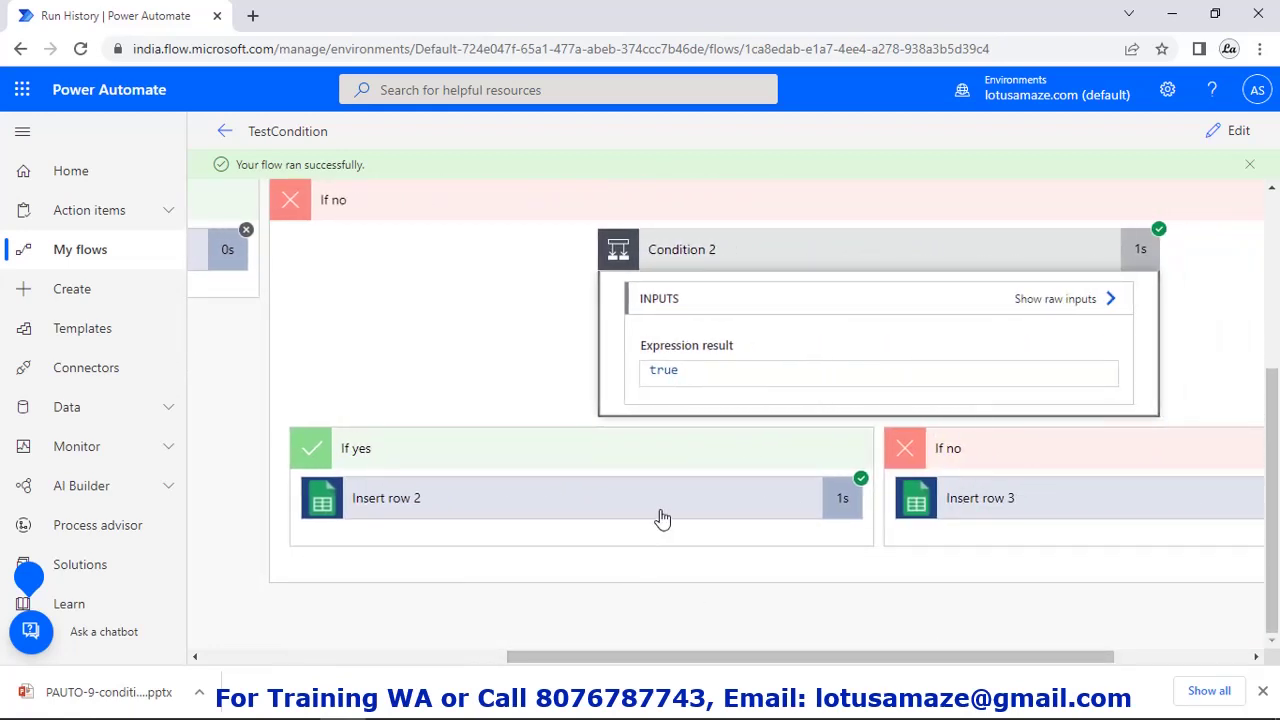
# - Switch to Google Sheets in Edge and check the product, category and price of the inserted Mouse row in the condition sheet
pyautogui.moveTo(450, 710)
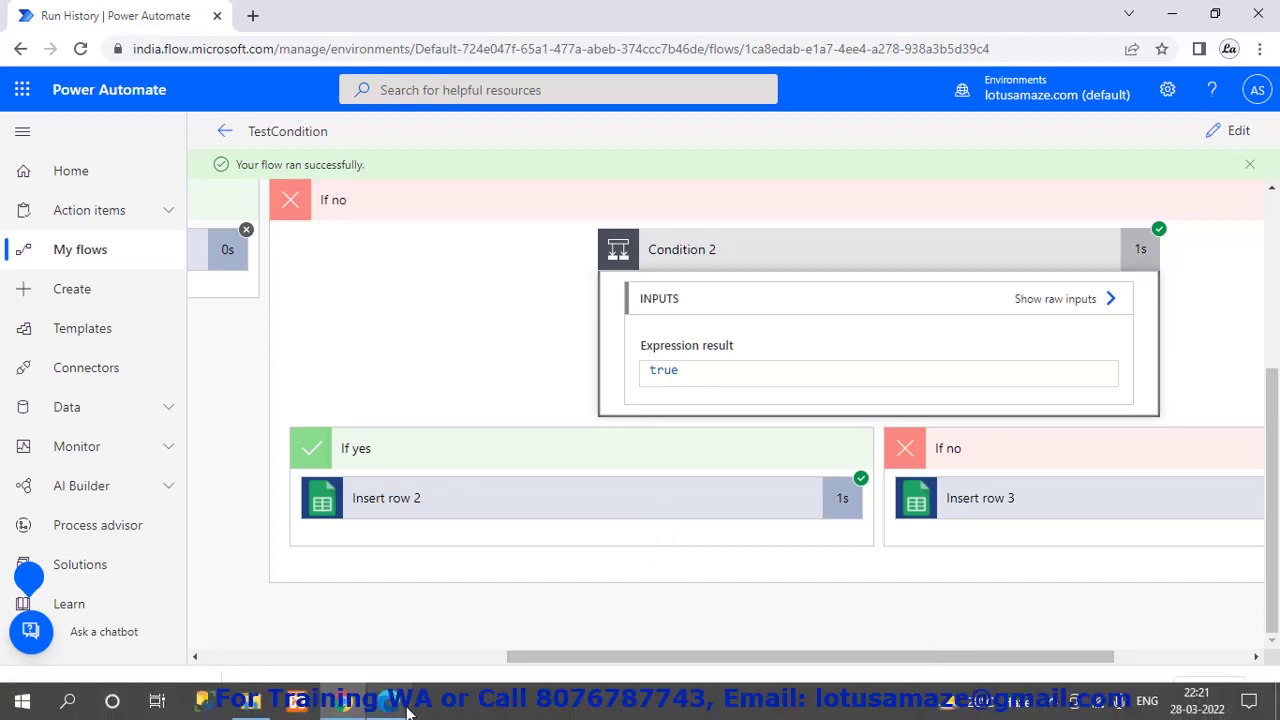
pyautogui.click(405, 708)
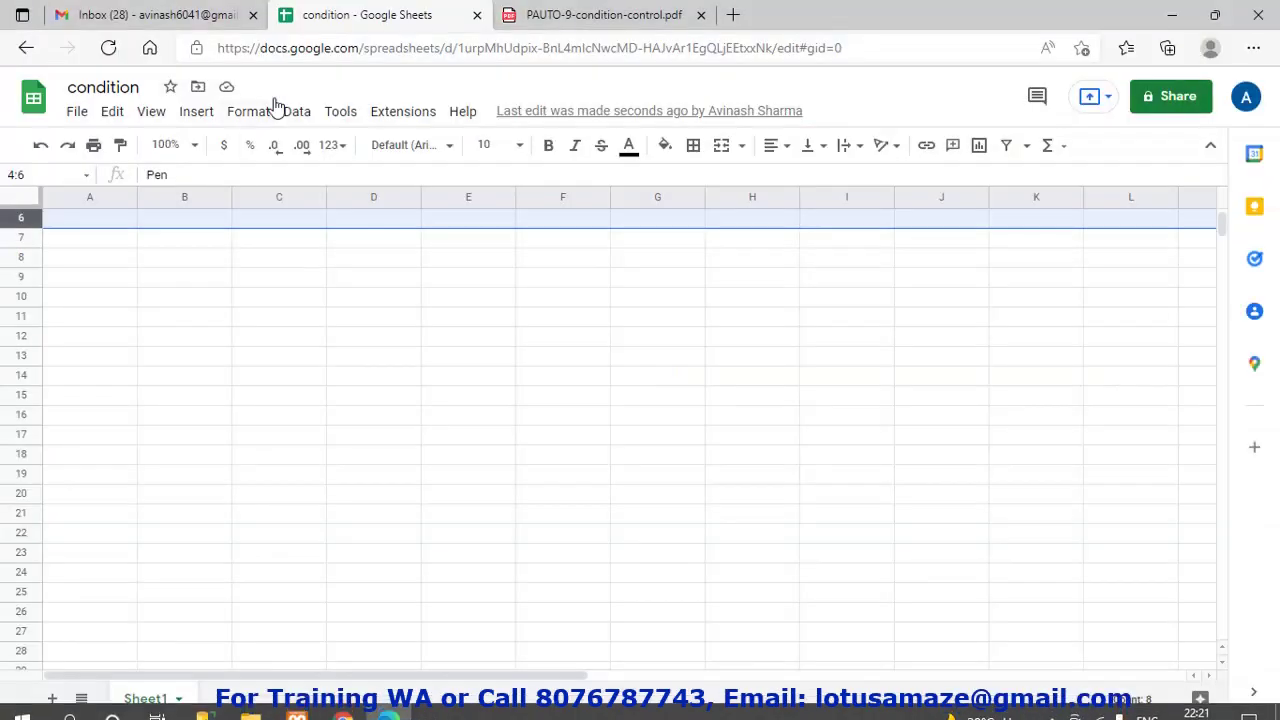
pyautogui.scroll(2, 574, 295)
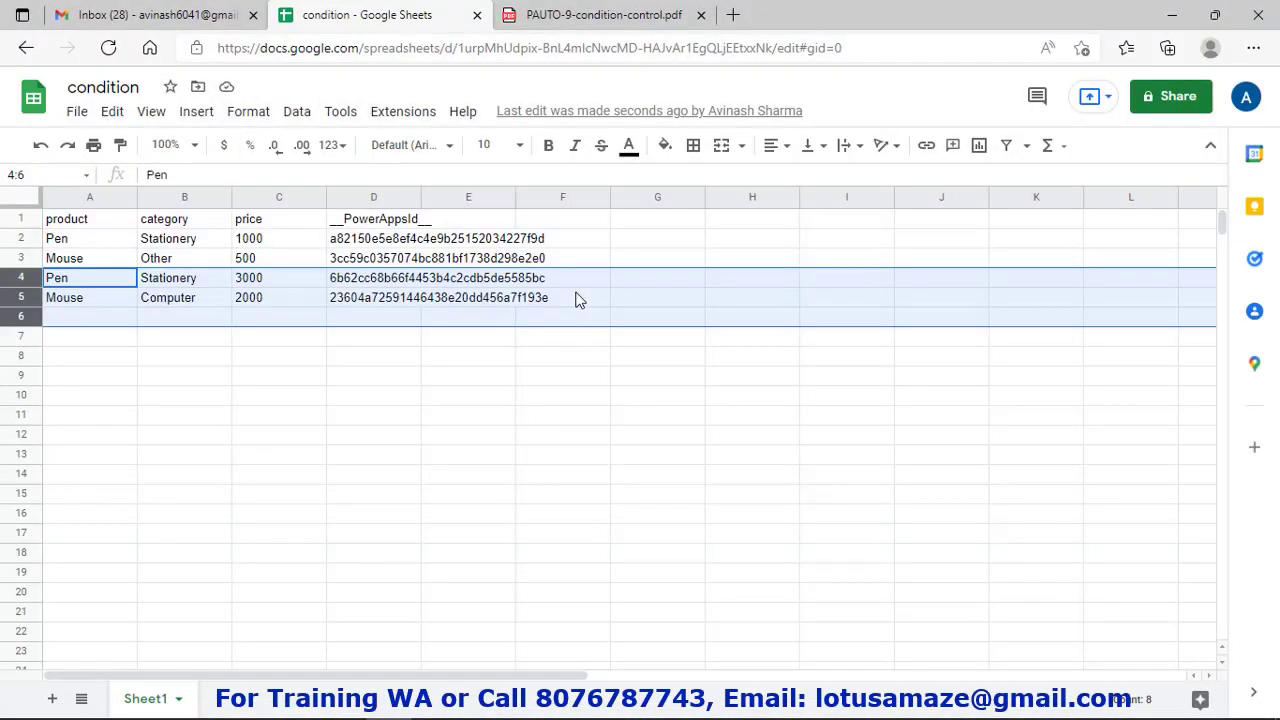
pyautogui.scroll(-1, 574, 295)
pyautogui.scroll(1, 575, 280)
pyautogui.click(80, 300)
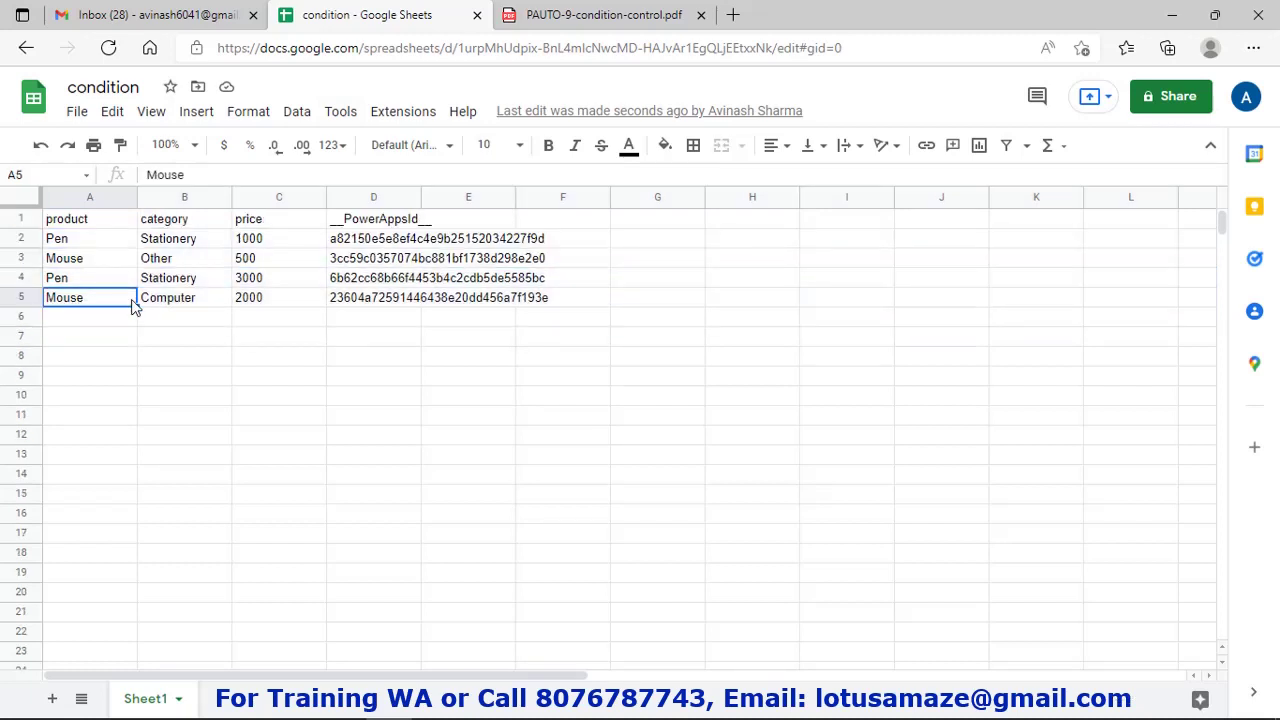
pyautogui.click(260, 301)
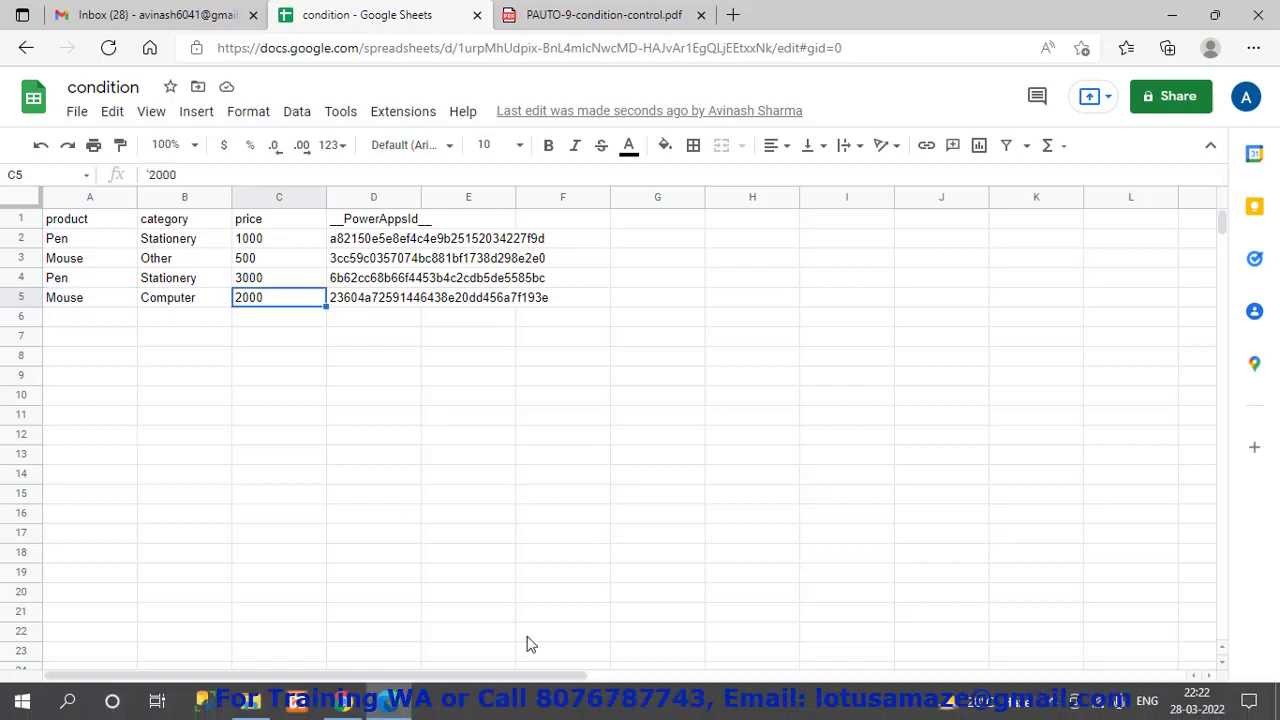
# - Switch to Power Automate and run a manual test of the flow with Chair as My Product and 999999 as Product Price
pyautogui.click(353, 705)
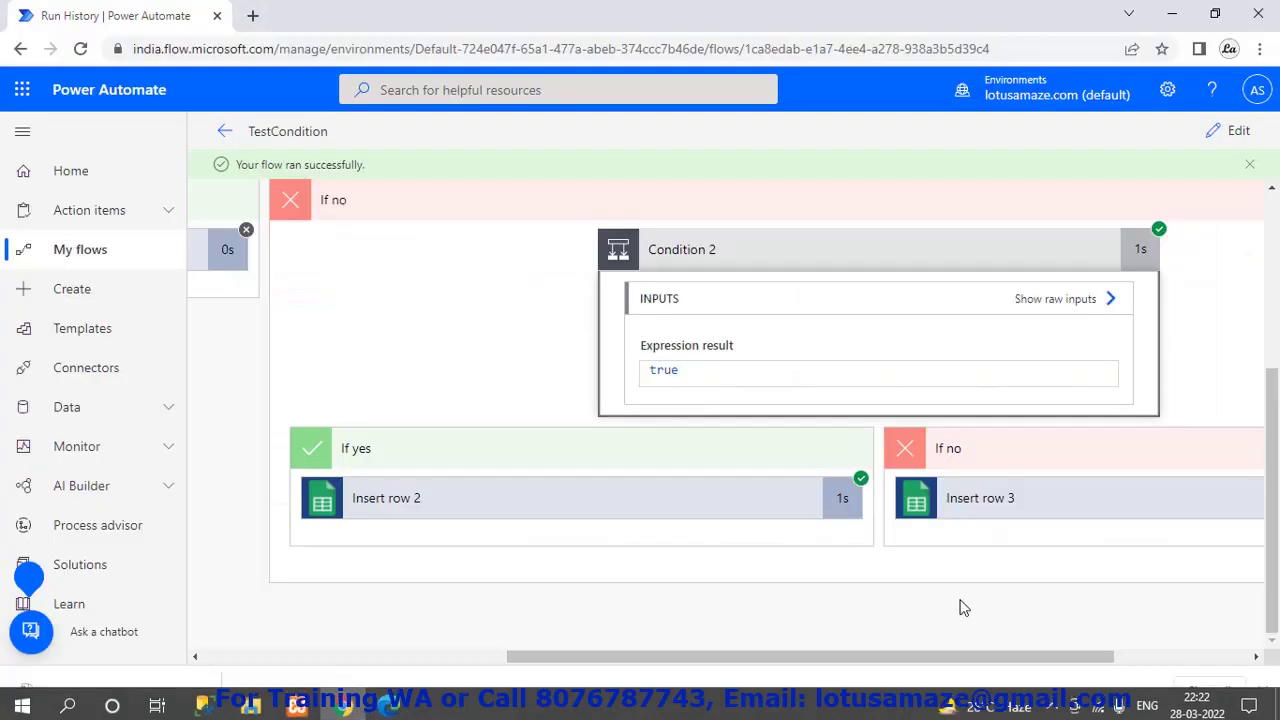
pyautogui.click(1238, 131)
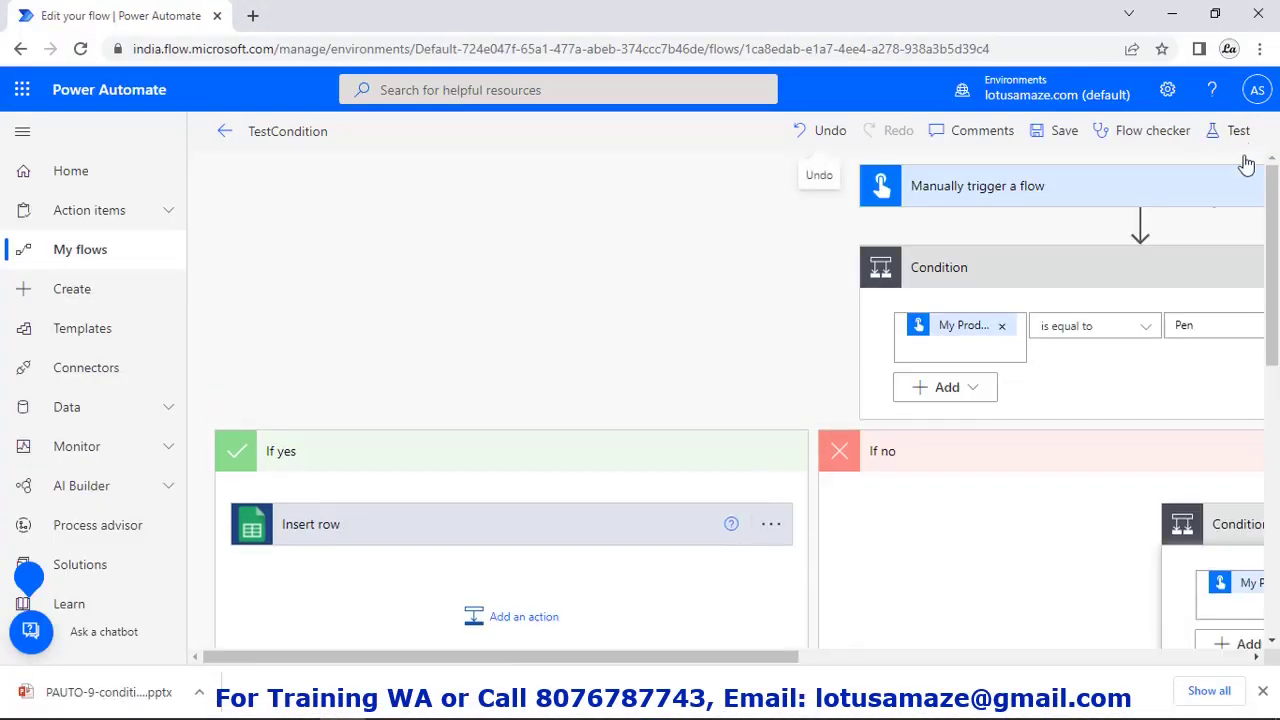
pyautogui.click(1238, 138)
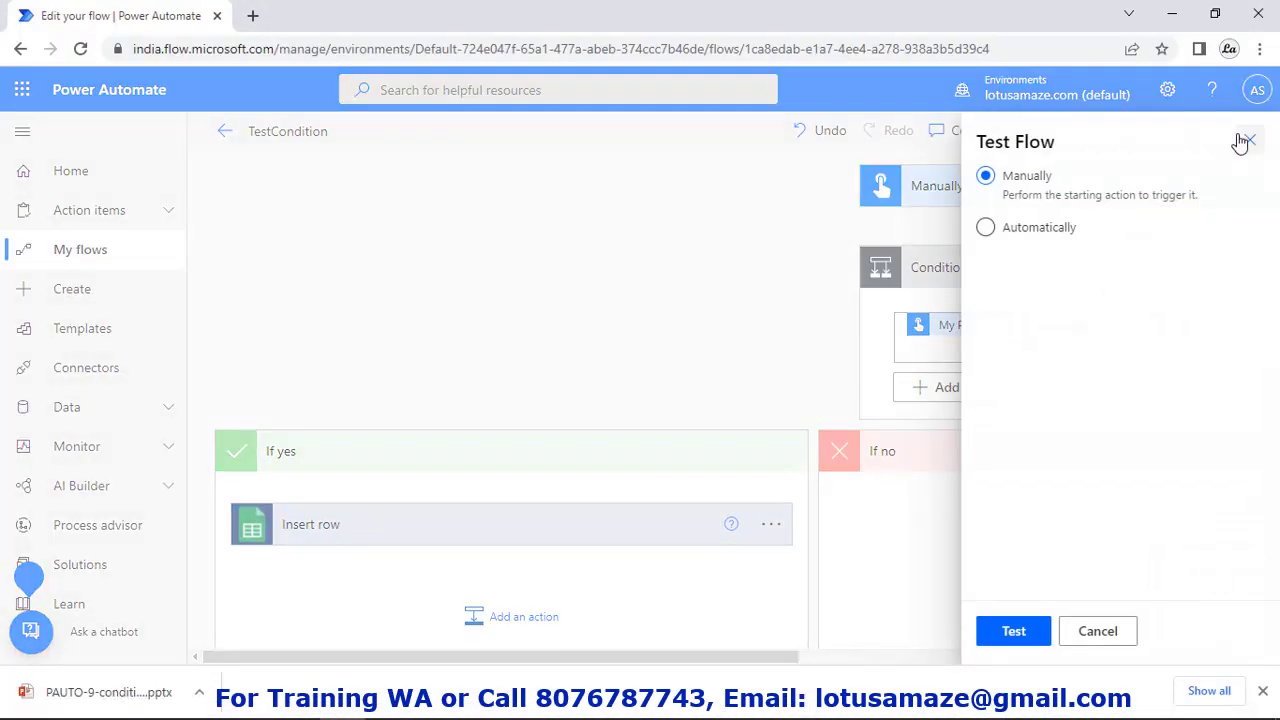
pyautogui.click(1015, 632)
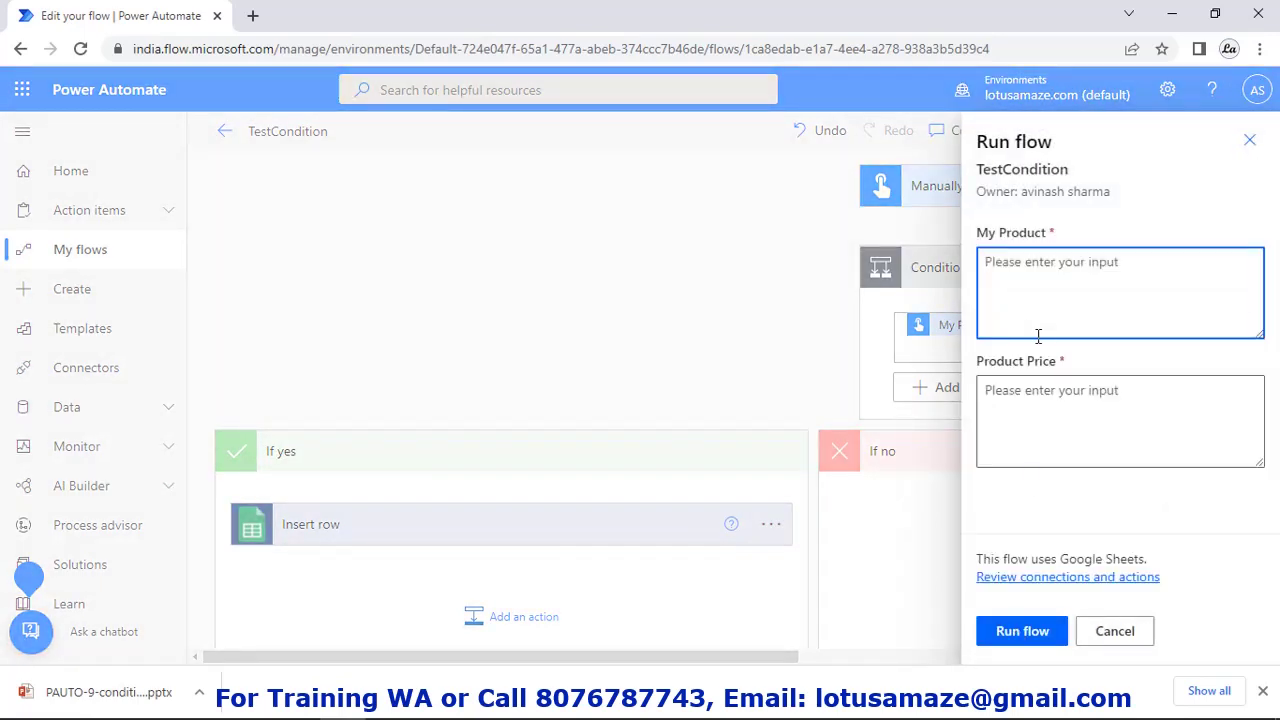
pyautogui.write('Chair')
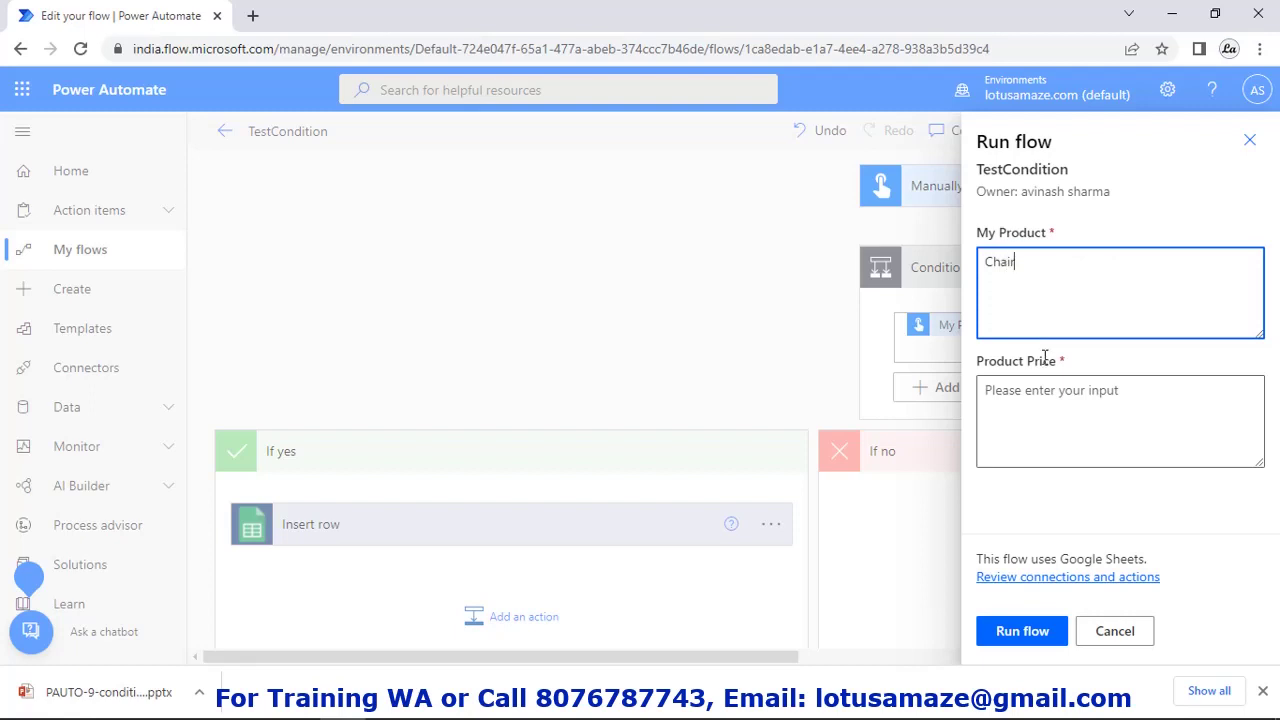
pyautogui.click(1073, 399)
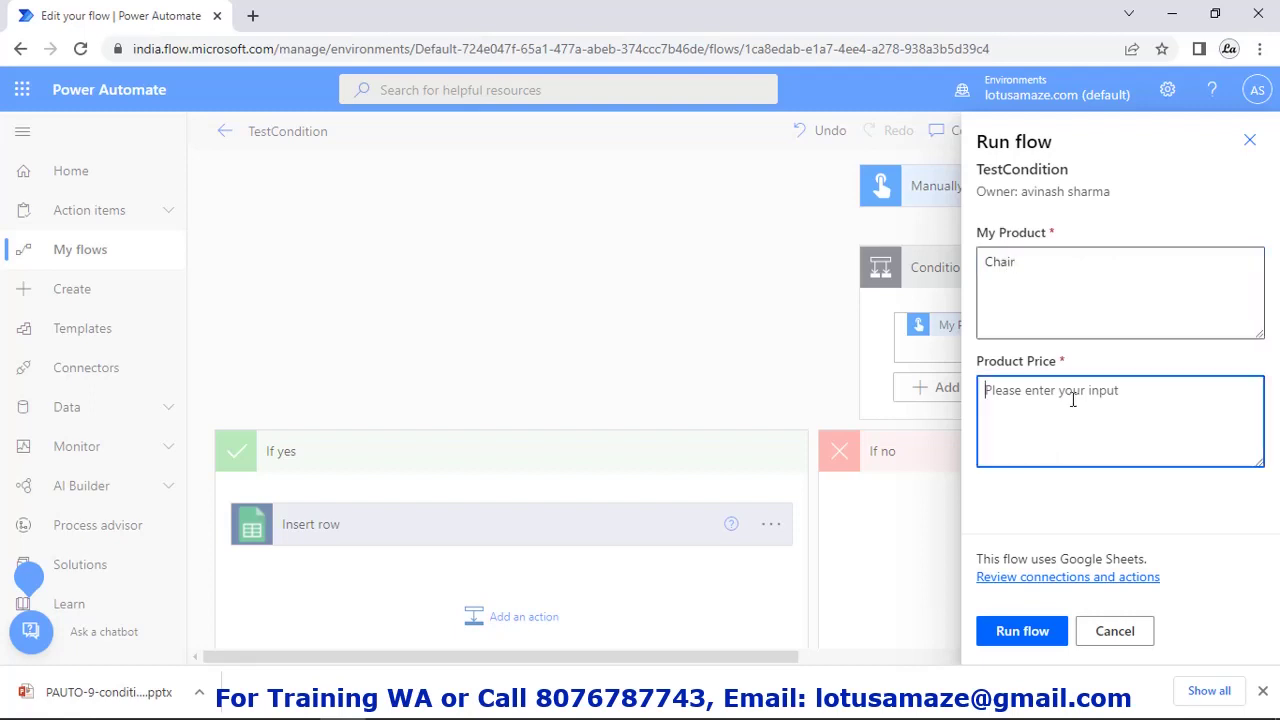
pyautogui.write('999999')
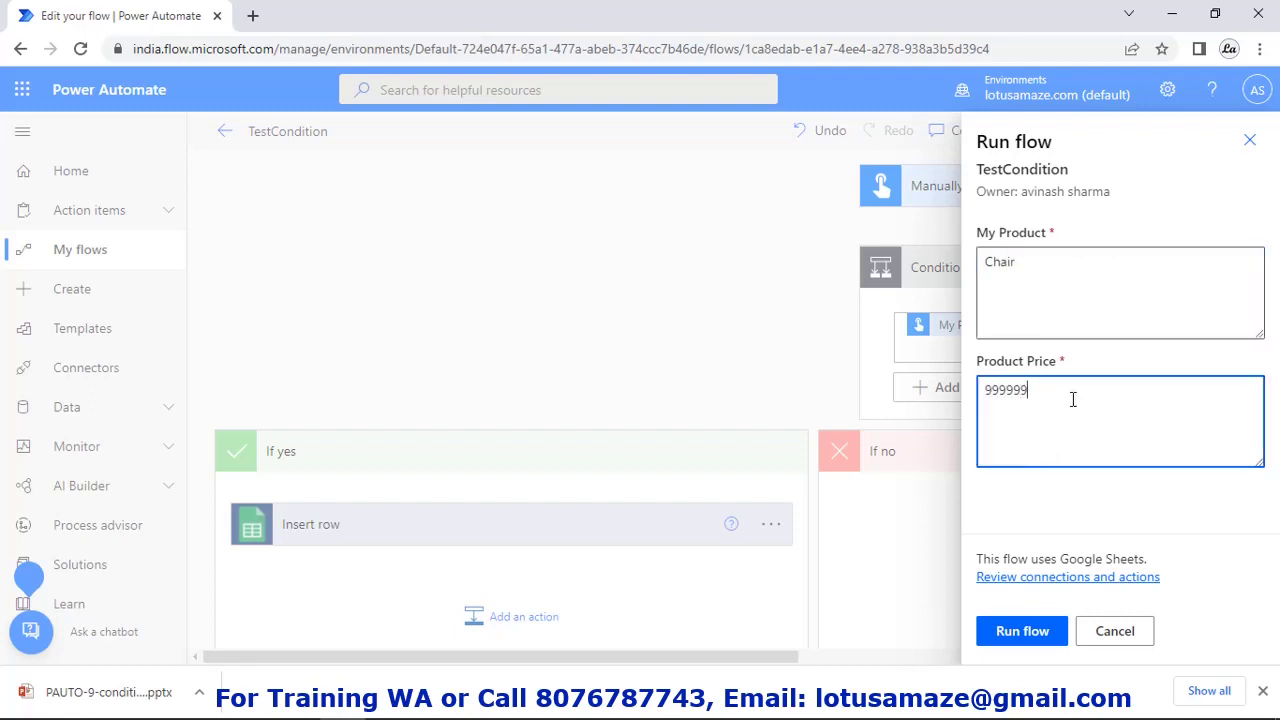
pyautogui.click(1027, 633)
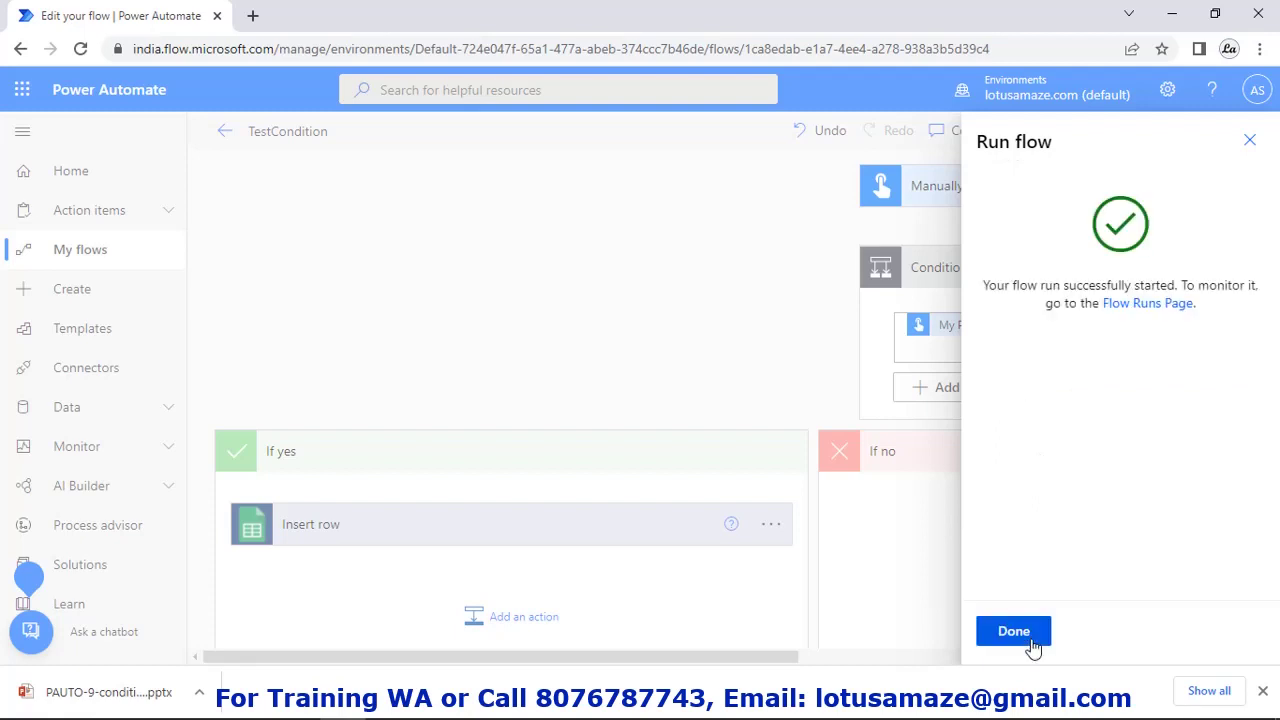
pyautogui.click(1031, 640)
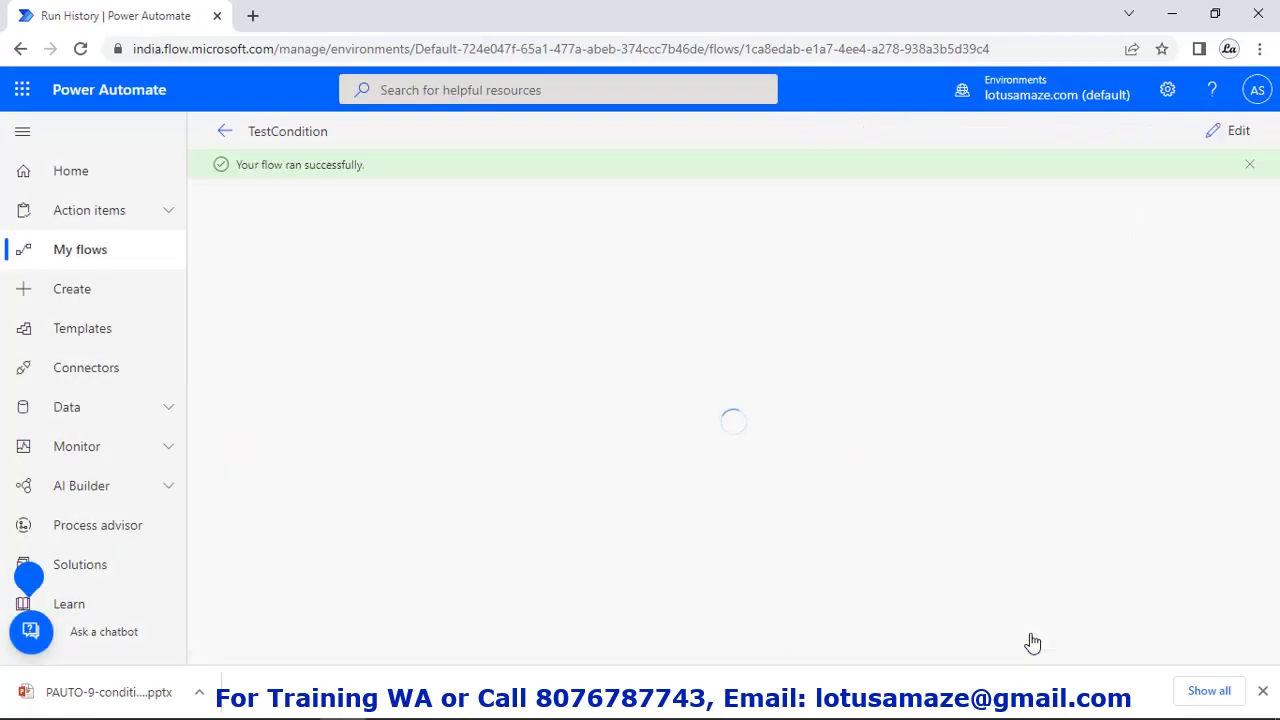
# - Examine the Chair run's Condition and Condition 2 expression results and the status of Insert row 2 and Insert row 3
pyautogui.click(864, 318)
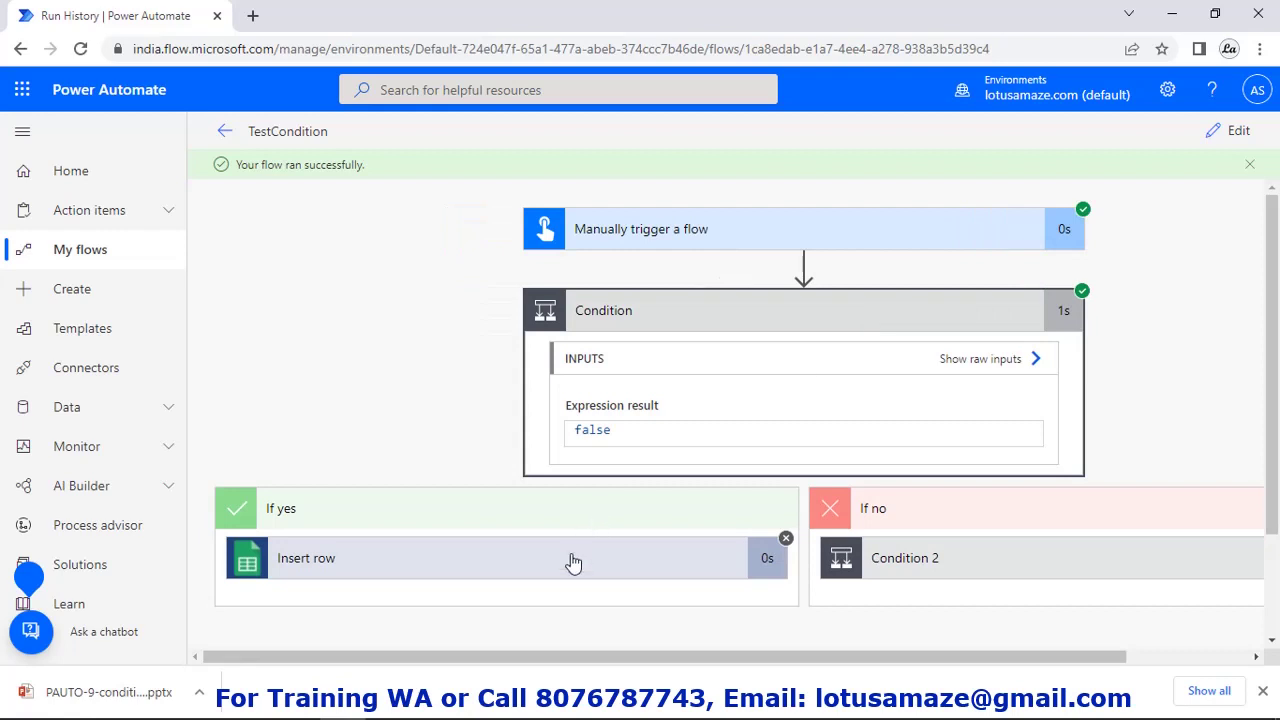
pyautogui.moveTo(925, 657); pyautogui.dragTo(1128, 668)
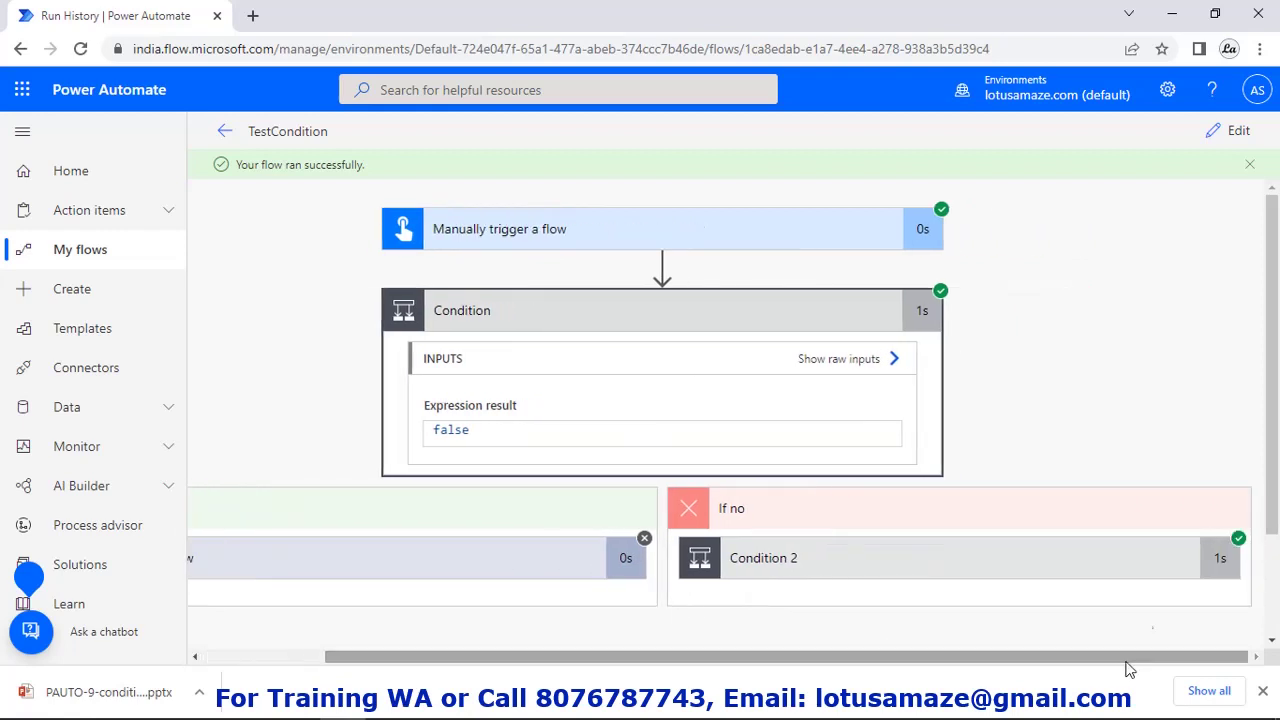
pyautogui.click(1131, 566)
pyautogui.scroll(-2, 1140, 568)
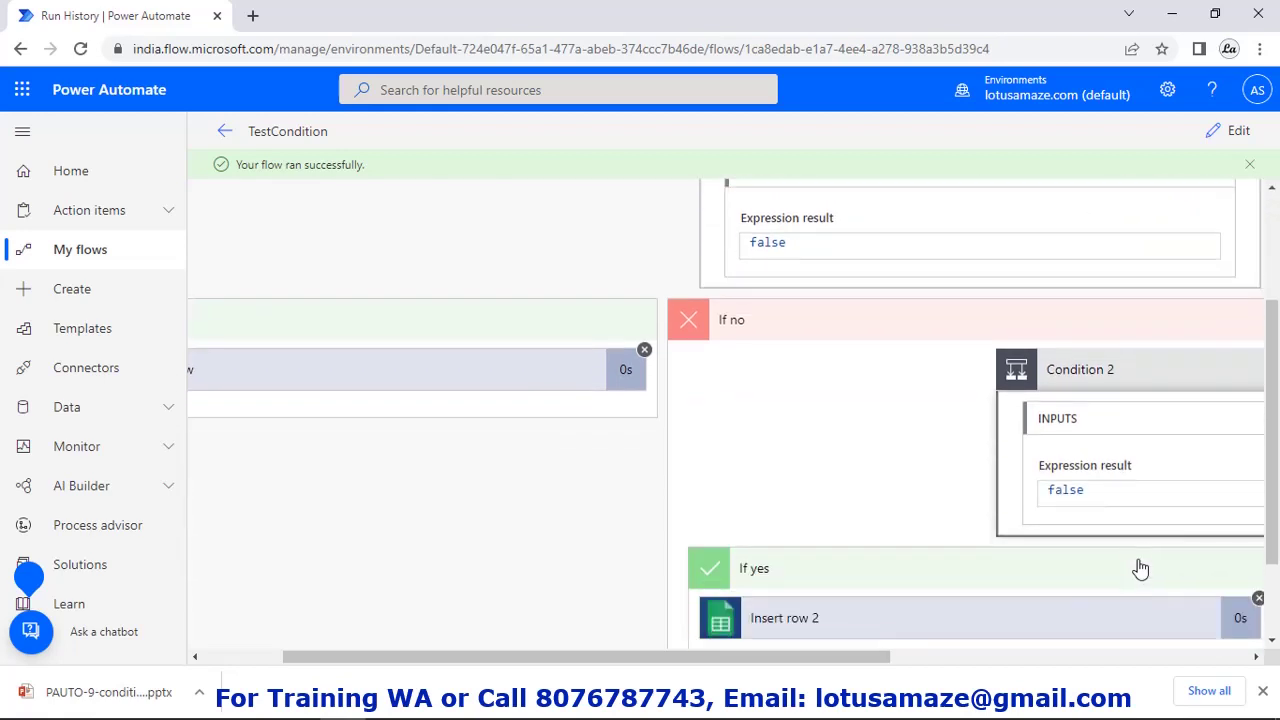
pyautogui.scroll(-1, 1141, 568)
pyautogui.moveTo(855, 660); pyautogui.dragTo(1050, 668)
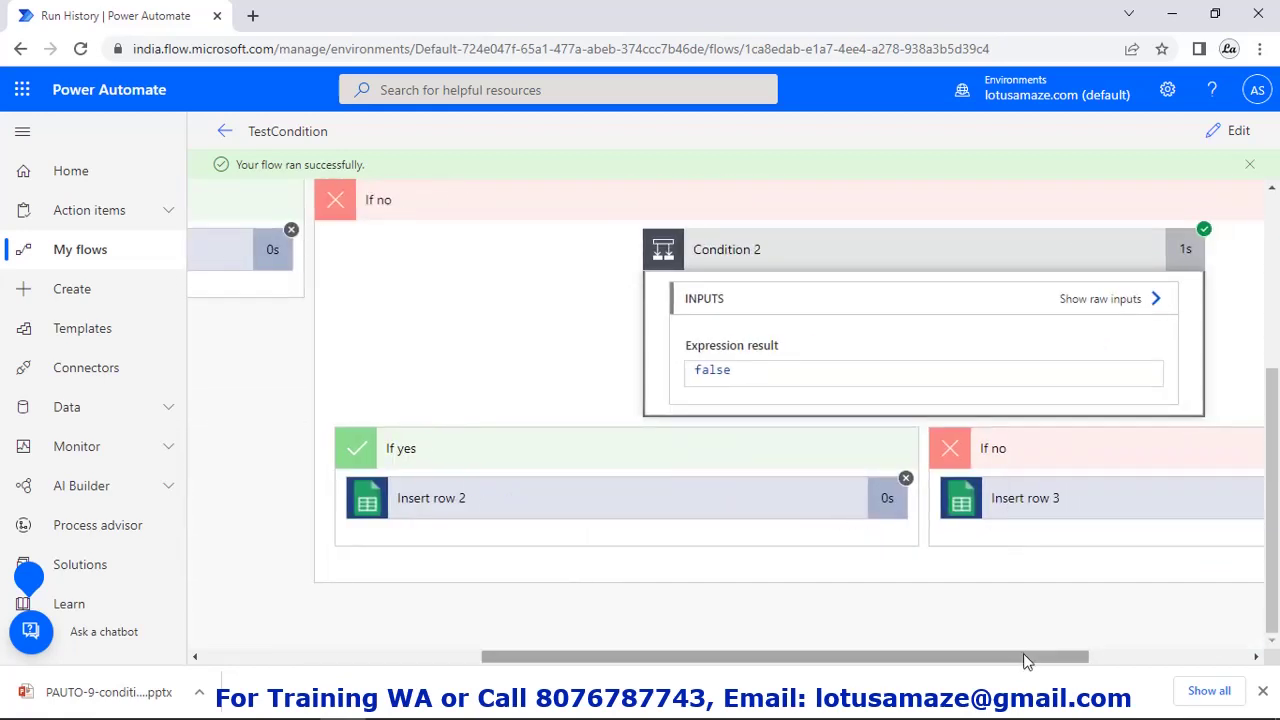
pyautogui.moveTo(1078, 657); pyautogui.dragTo(1220, 668)
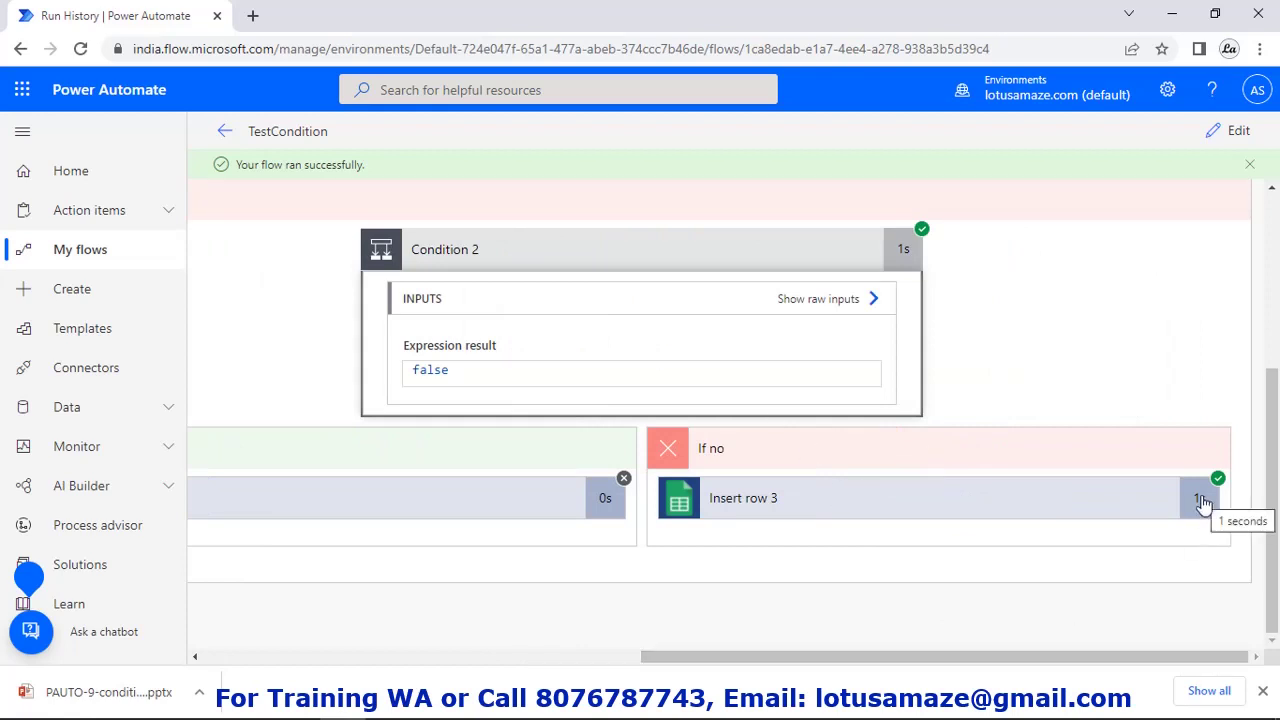
# - Switch to Google Sheets in Edge and check the product, category and price of the inserted Chair row
pyautogui.moveTo(476, 678)
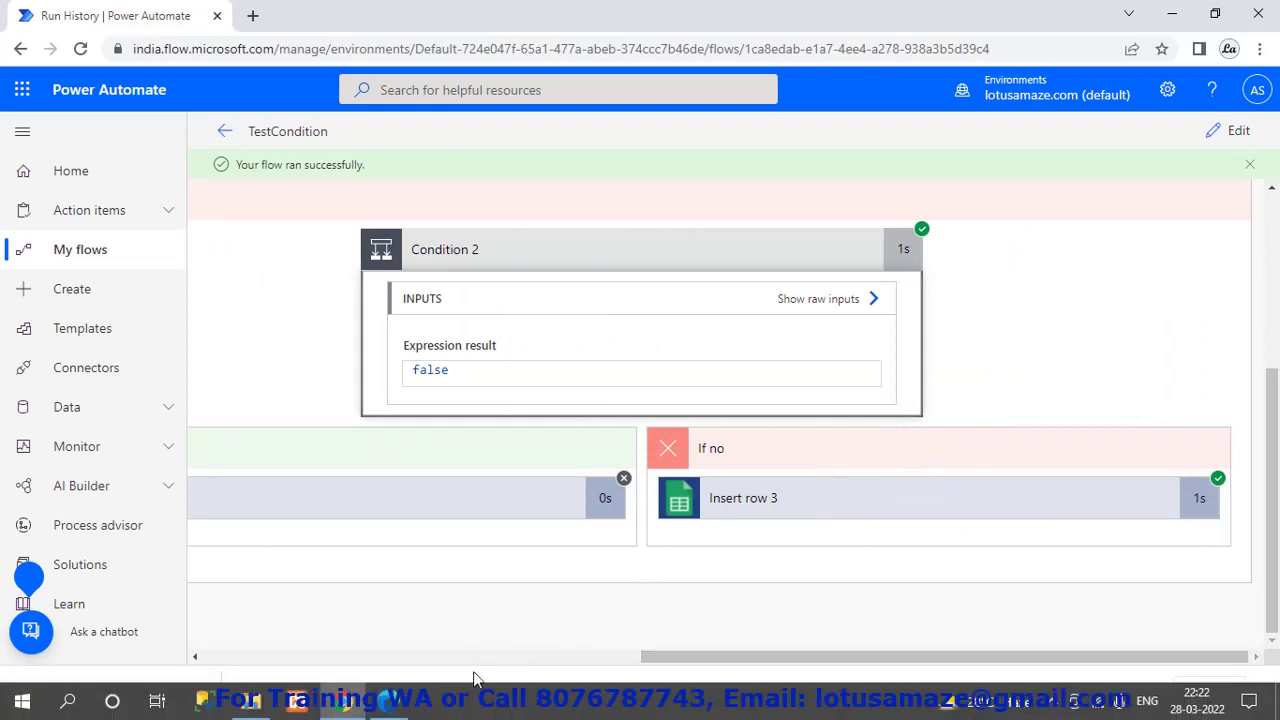
pyautogui.click(390, 700)
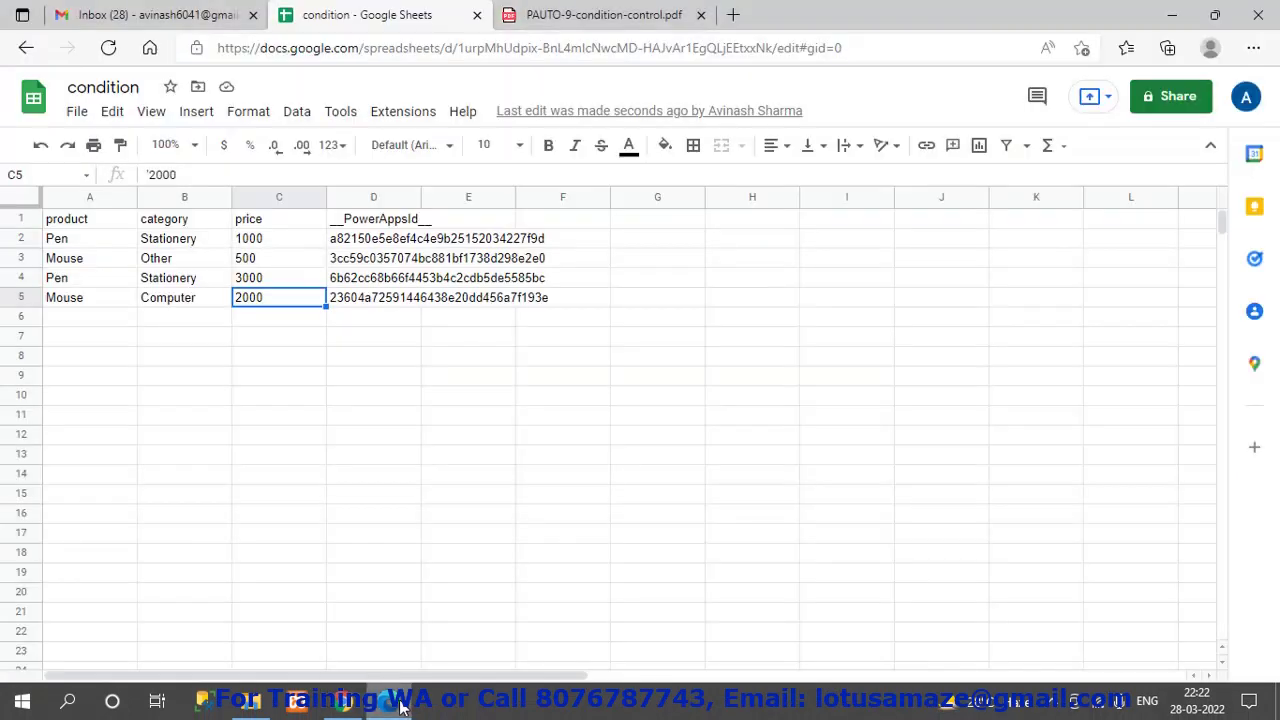
pyautogui.click(52, 321)
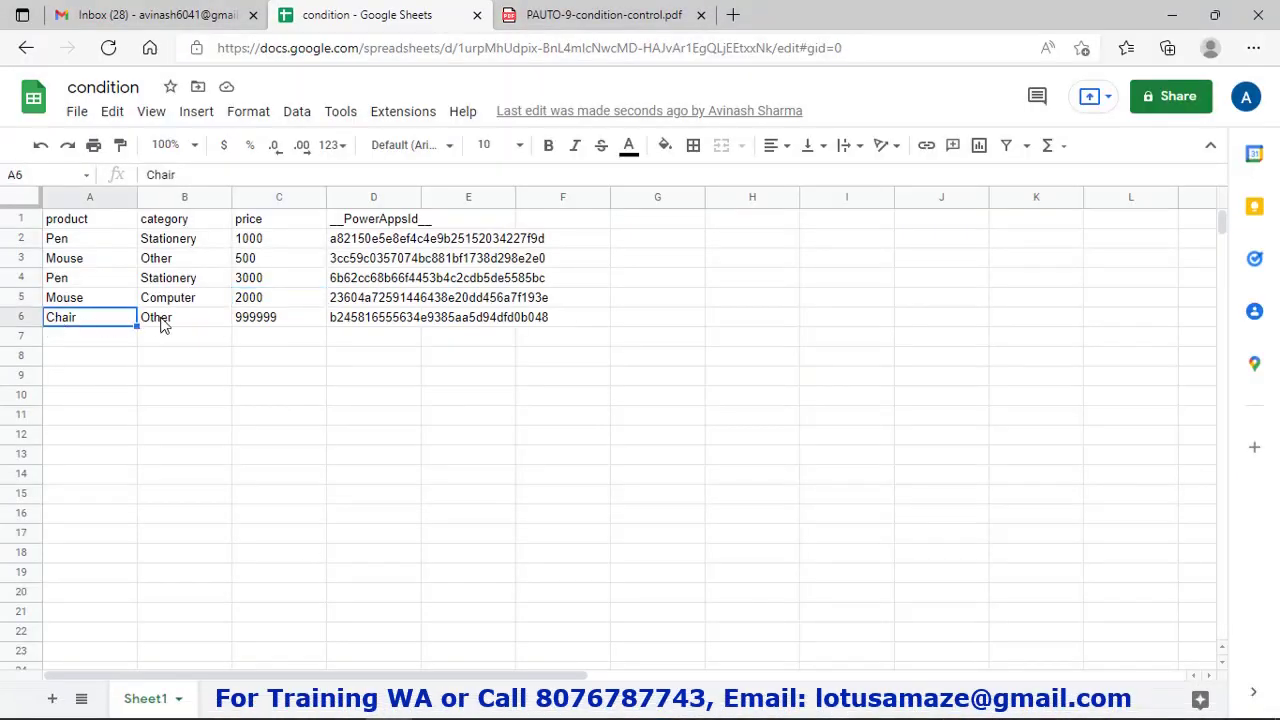
pyautogui.click(240, 322)
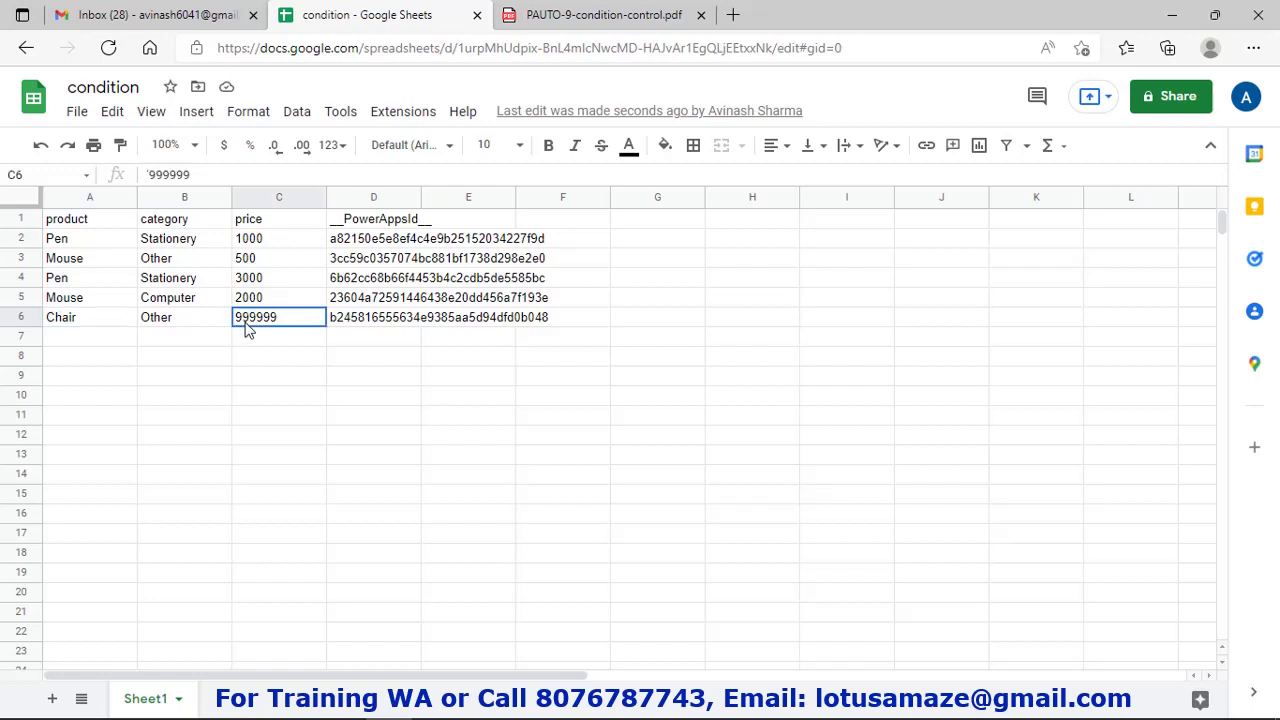